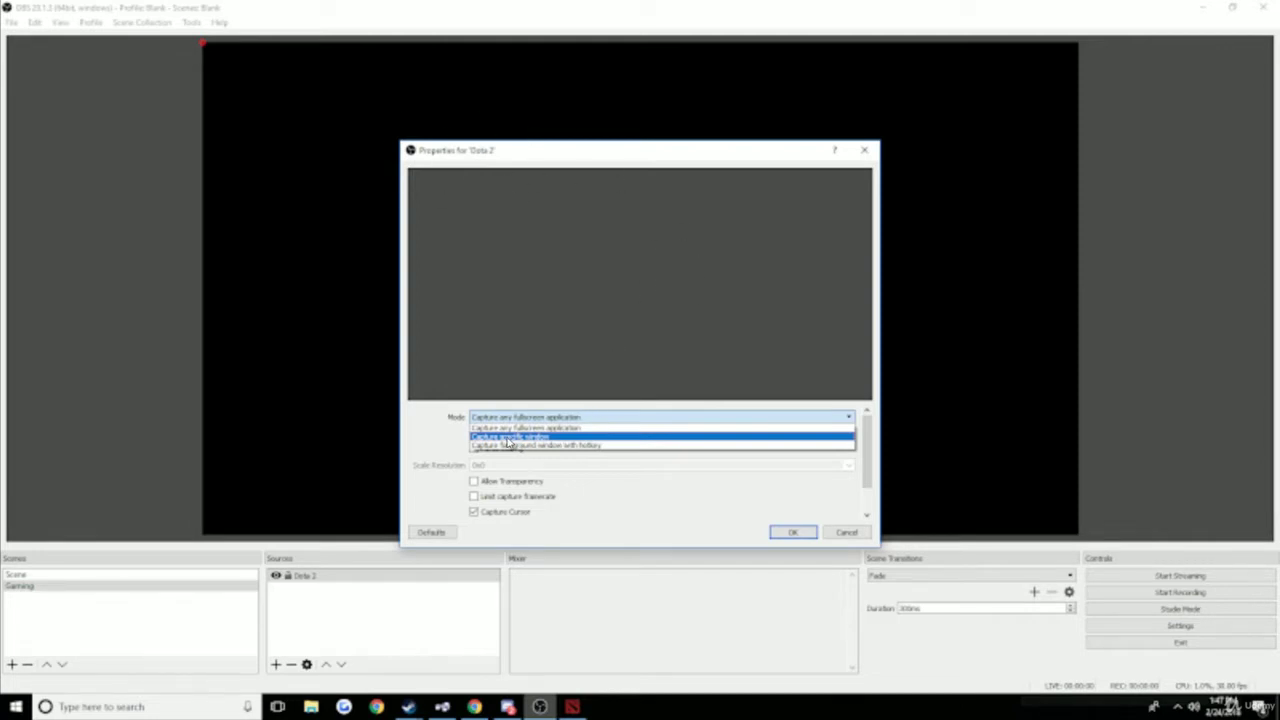
# Step: Set the Dota 2 game capture source to capture the specific window [dota2.exe]: Dota 2
pyautogui.click(540, 437)
pyautogui.click(600, 400)
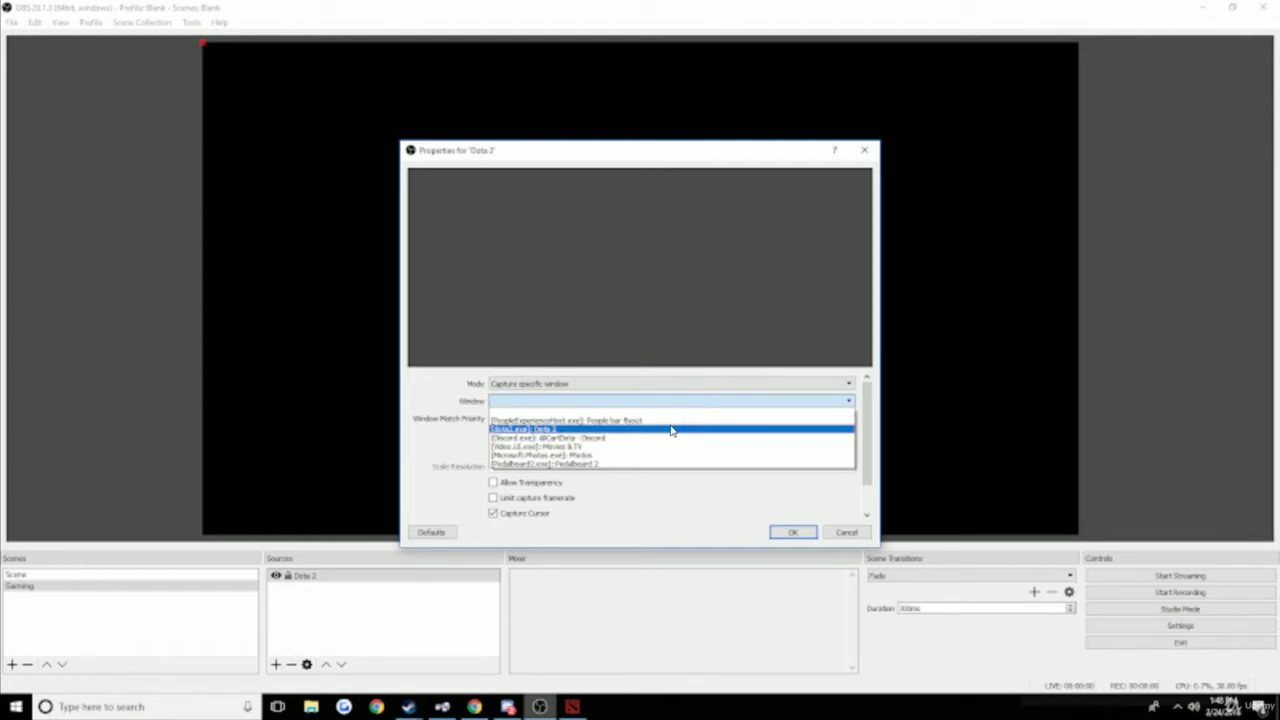
pyautogui.click(843, 424)
pyautogui.press('Return')
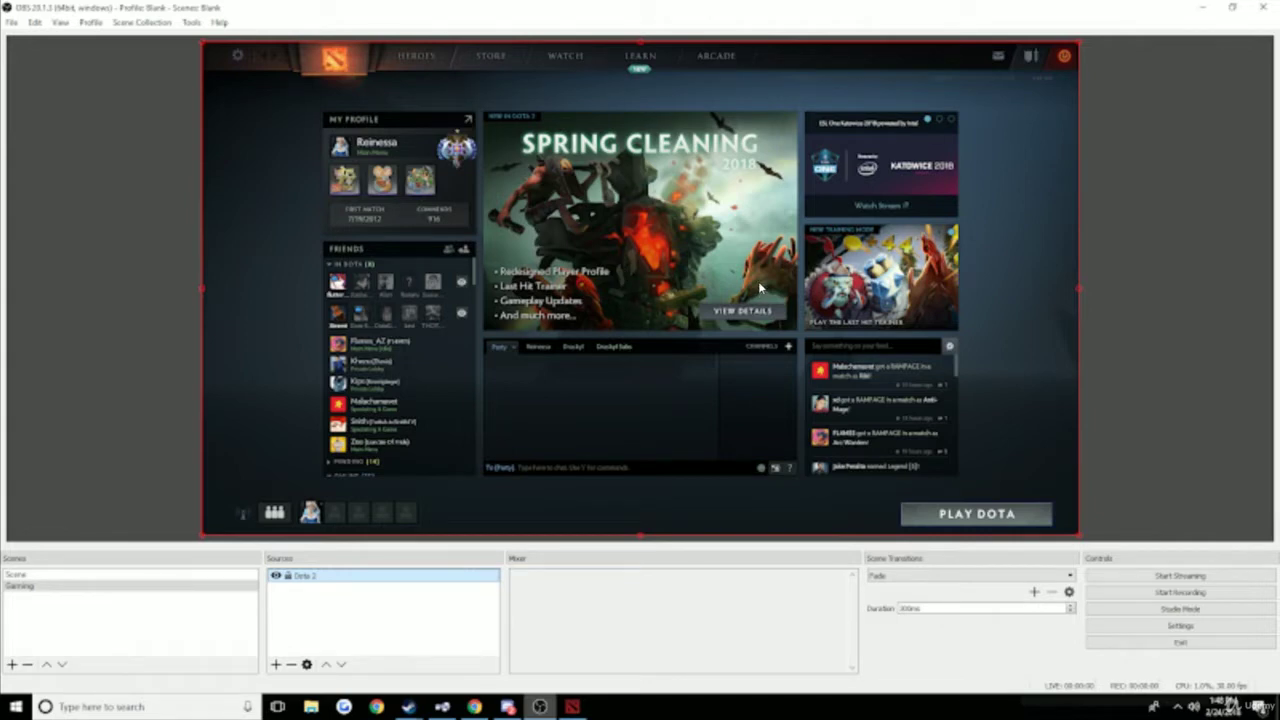
# Step: Add a Video Capture Device source named Webcam to the Gaming scene and crop the right side of its image
pyautogui.rightClick(336, 612)
pyautogui.moveTo(400, 617)
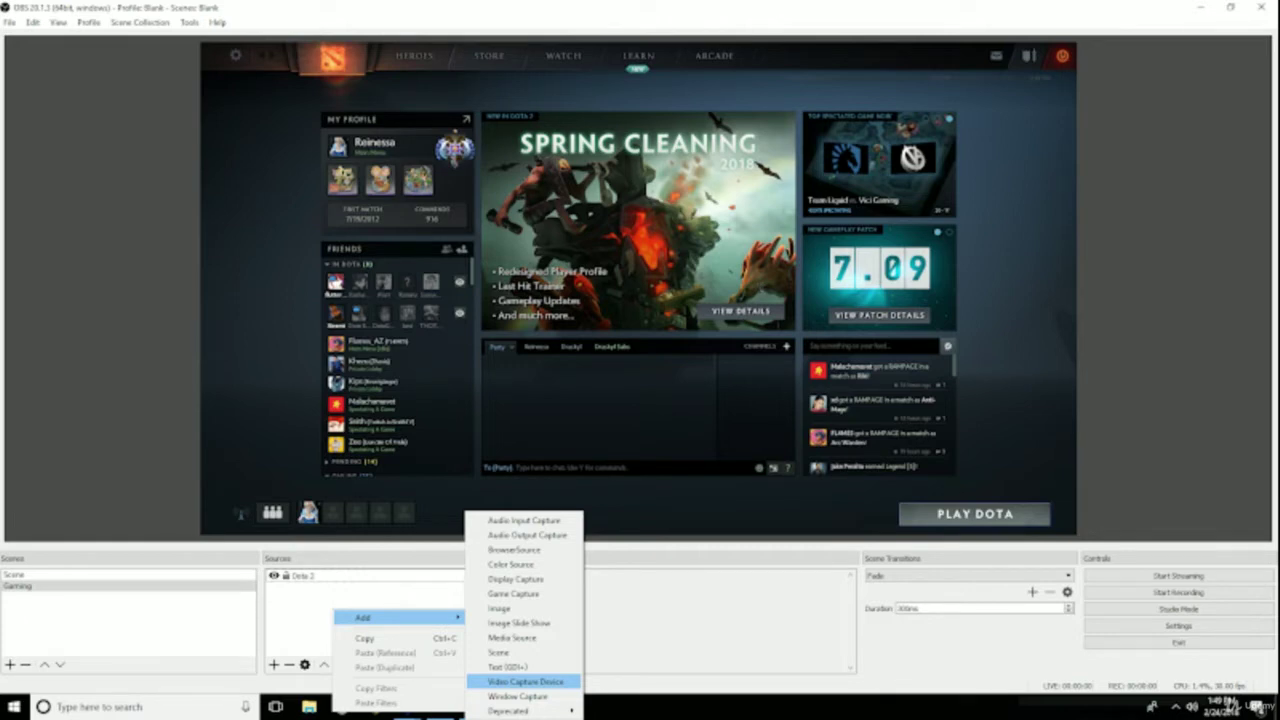
pyautogui.click(525, 681)
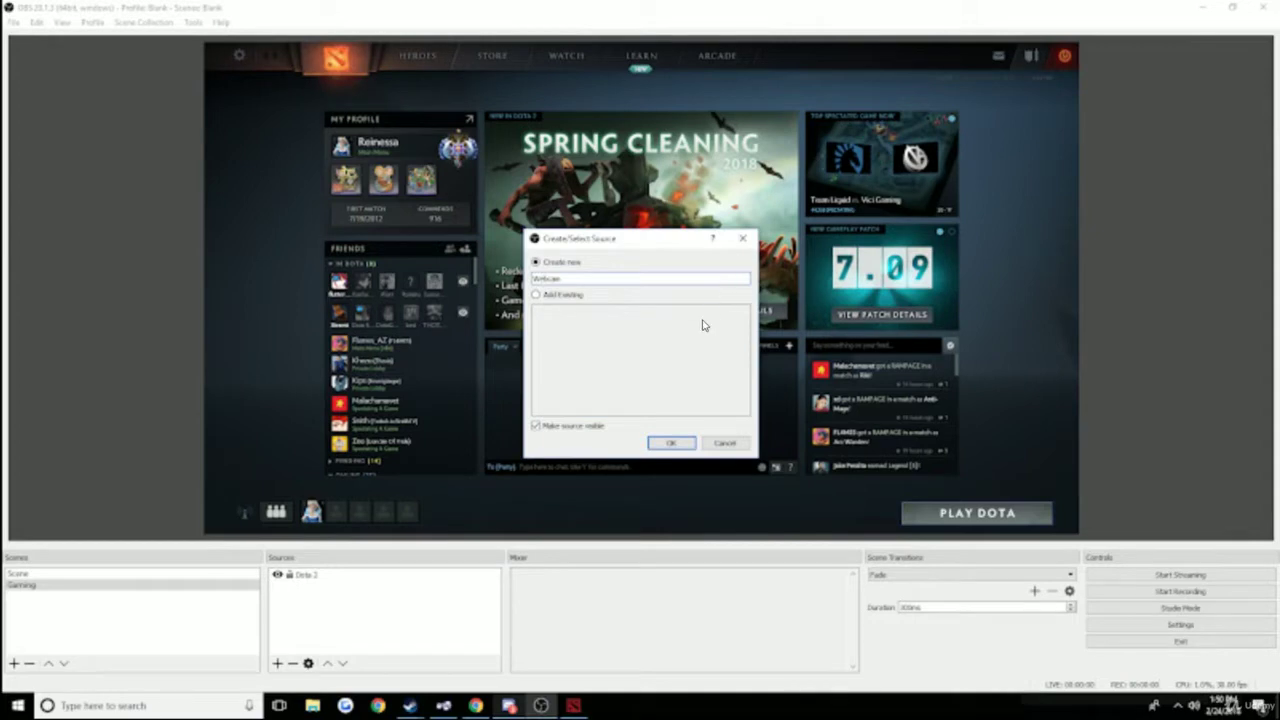
pyautogui.press('Return')
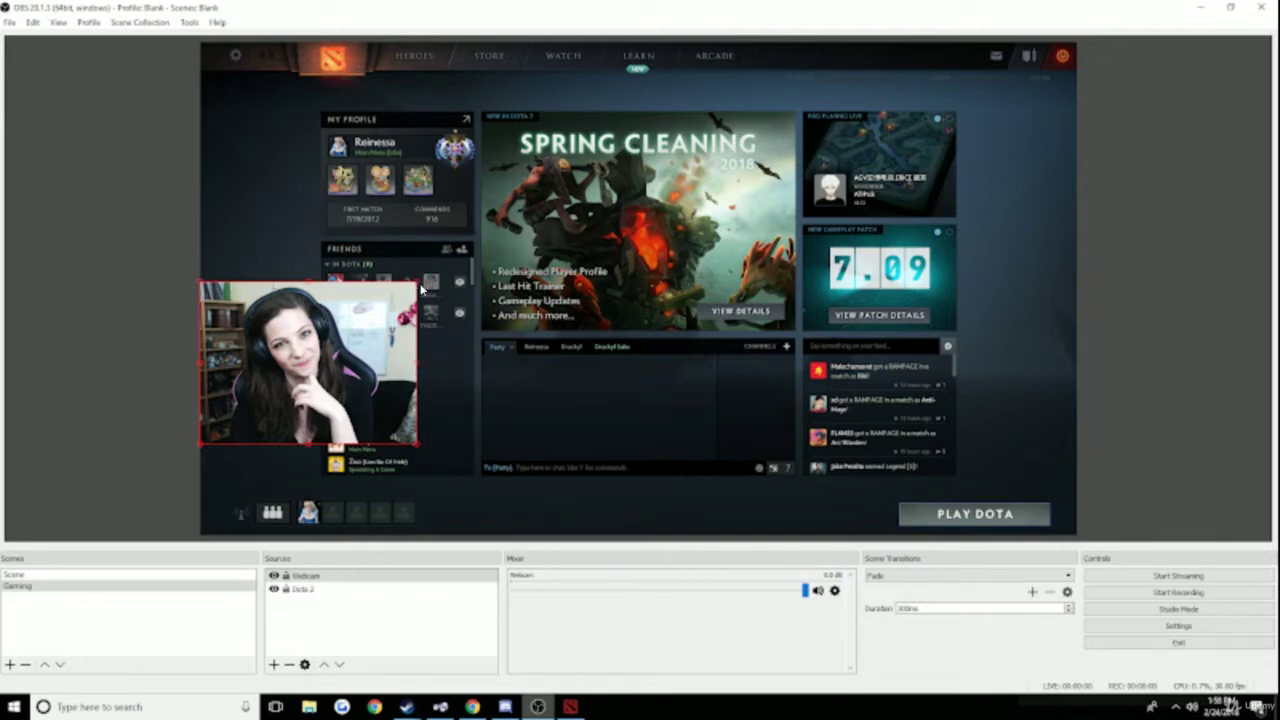
pyautogui.moveTo(418, 363); pyautogui.dragTo(372, 366)
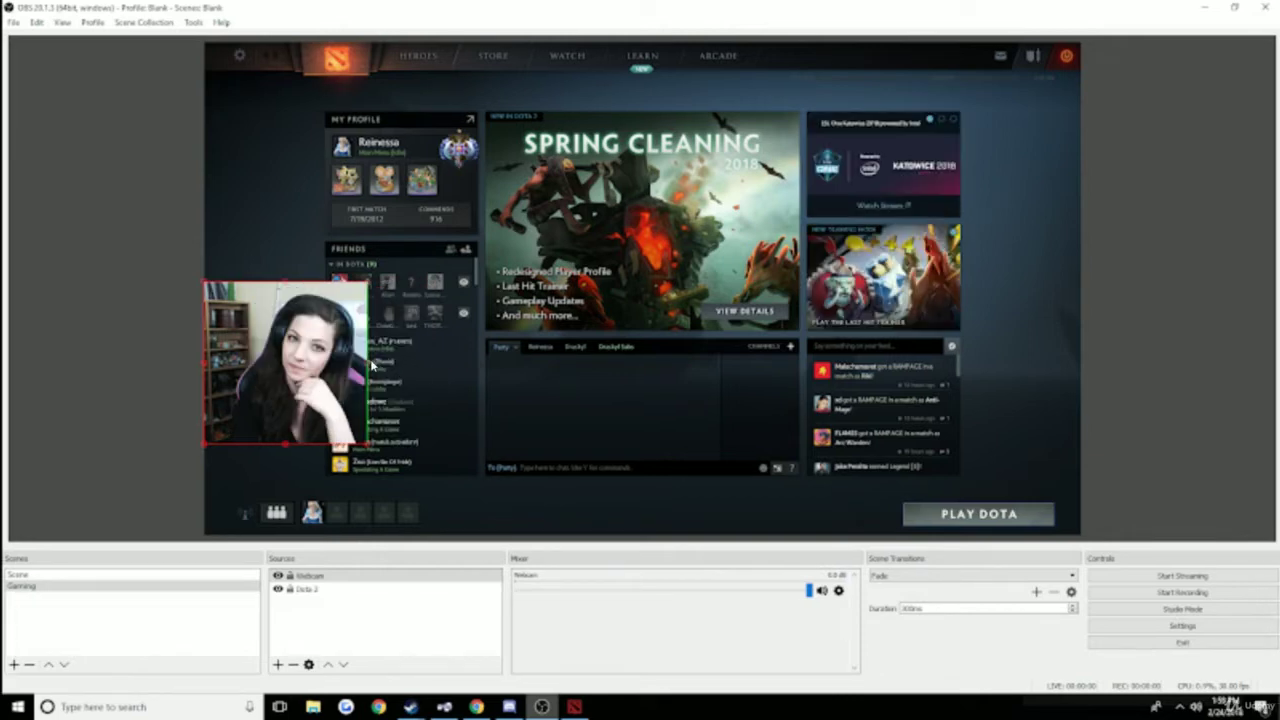
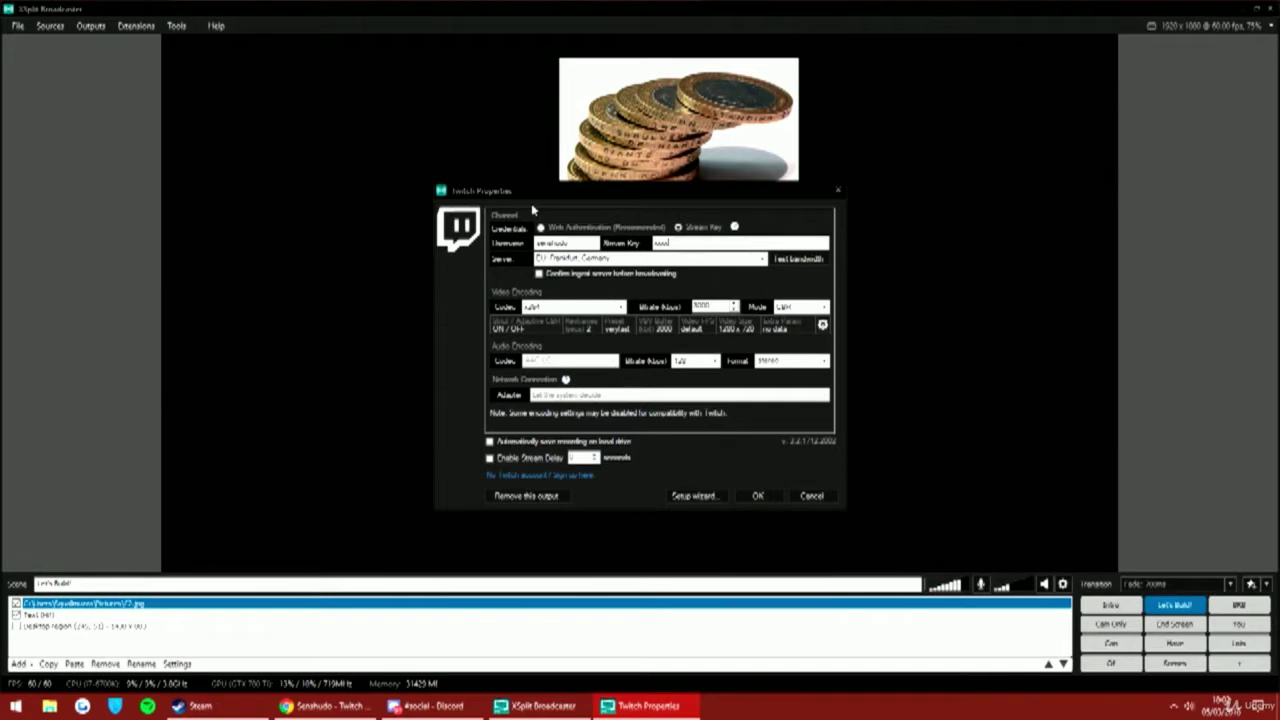
# Step: In XSplit Broadcaster's Twitch properties, examine the stream key field and compare the latencies of the available ingest servers
pyautogui.moveTo(716, 244); pyautogui.dragTo(652, 243)
pyautogui.doubleClick(736, 240)
pyautogui.click(680, 242)
pyautogui.click(763, 258)
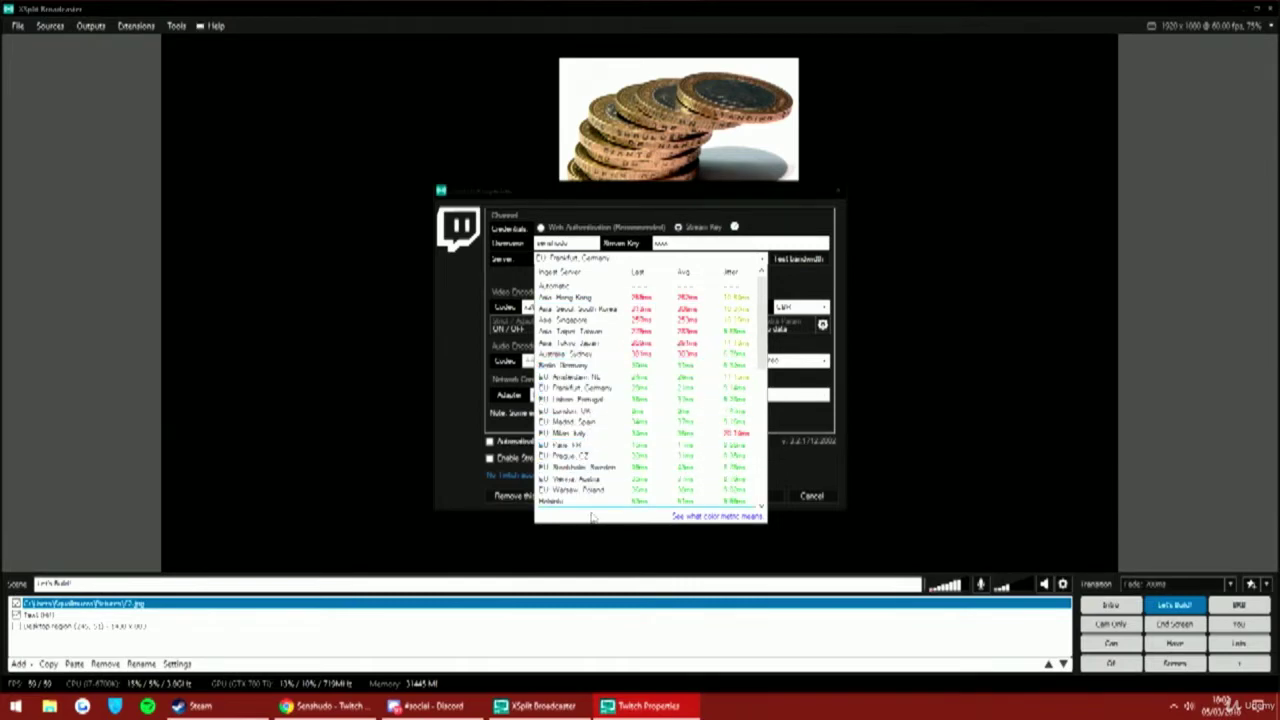
pyautogui.scroll(-2, 617, 463)
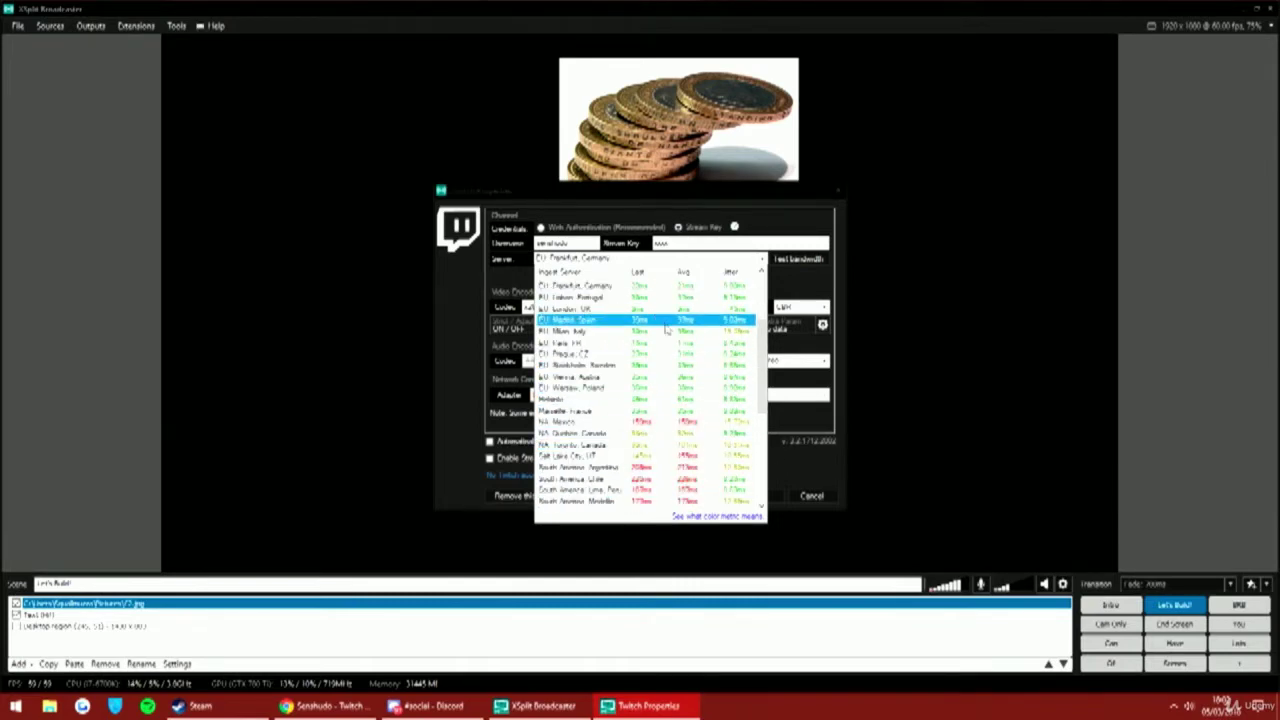
pyautogui.scroll(2, 642, 350)
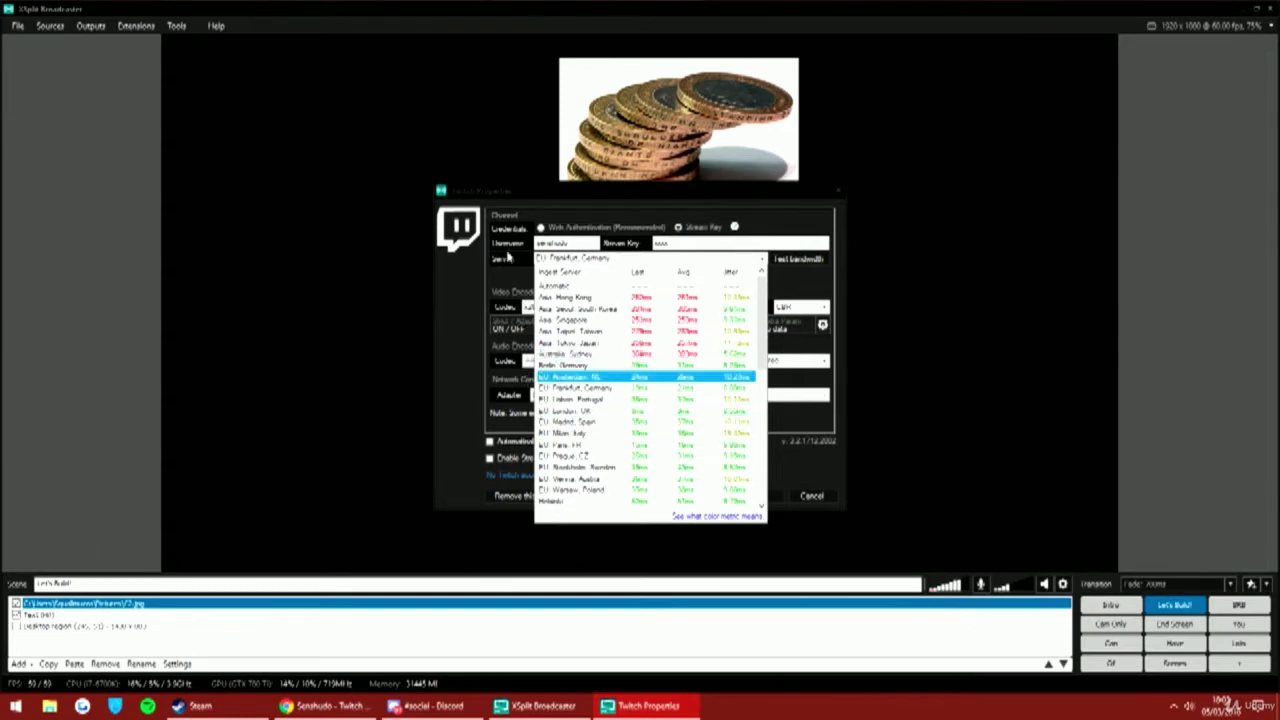
pyautogui.click(500, 285)
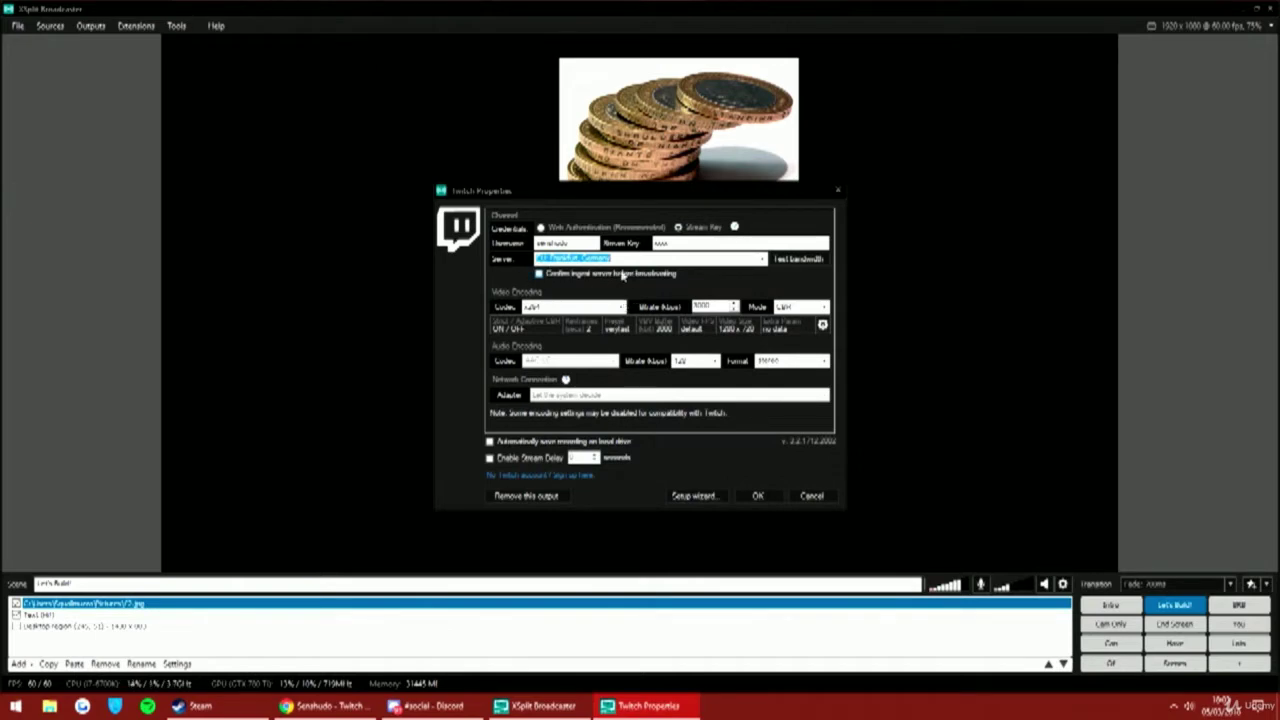
# Step: Examine the video codec options available for the Twitch output, keeping x264
pyautogui.click(620, 309)
pyautogui.click(620, 309)
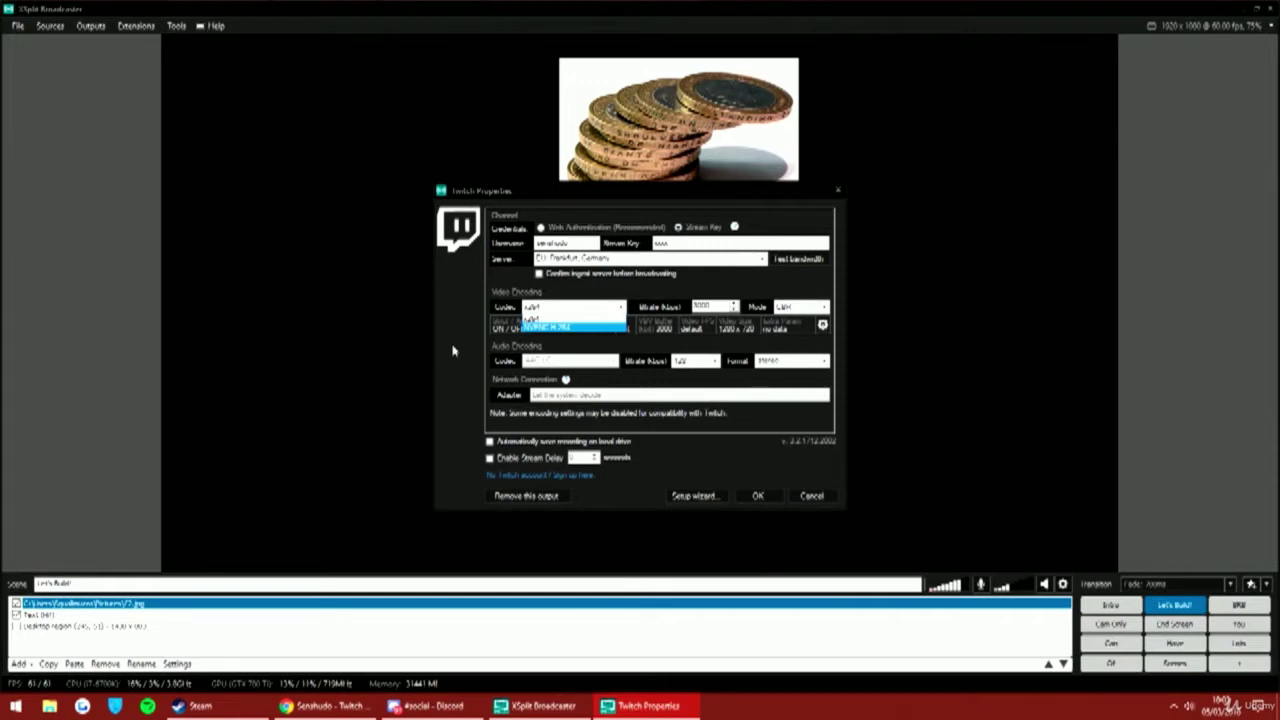
pyautogui.click(745, 276)
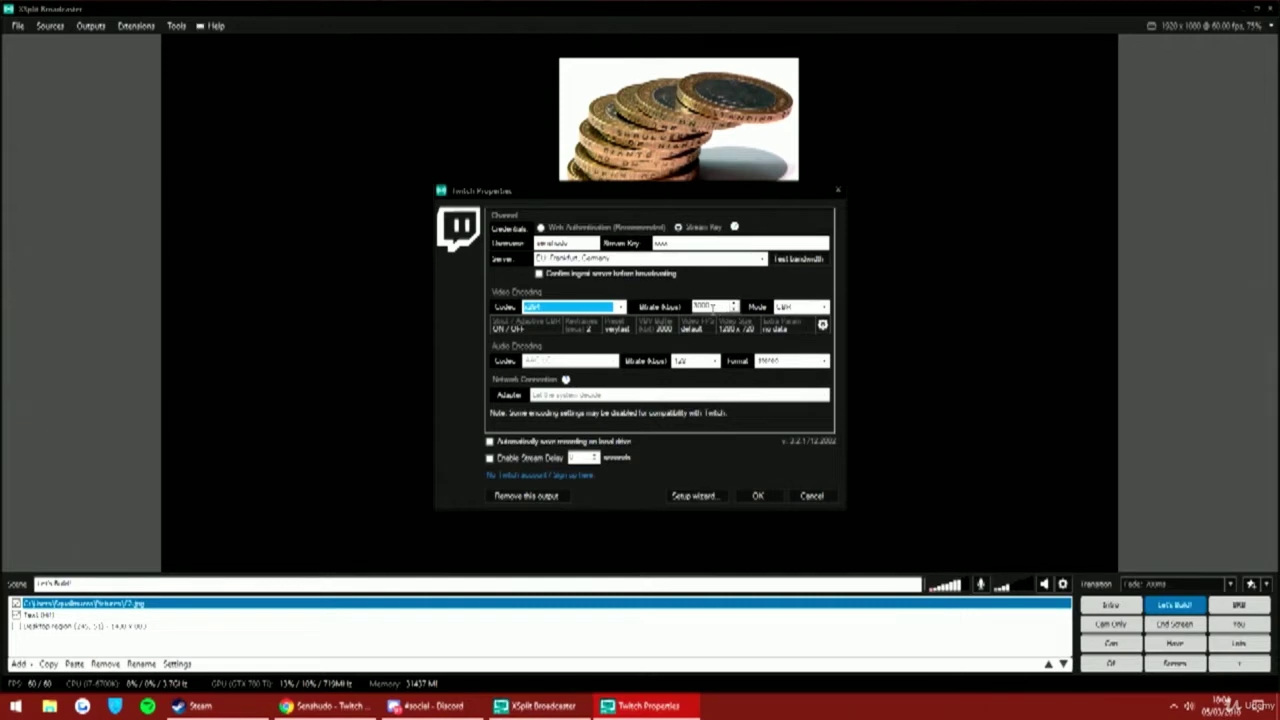
# Step: Enter 3000 kbps as the video bitrate and keep the bitrate mode at CBR
pyautogui.press('Tab')
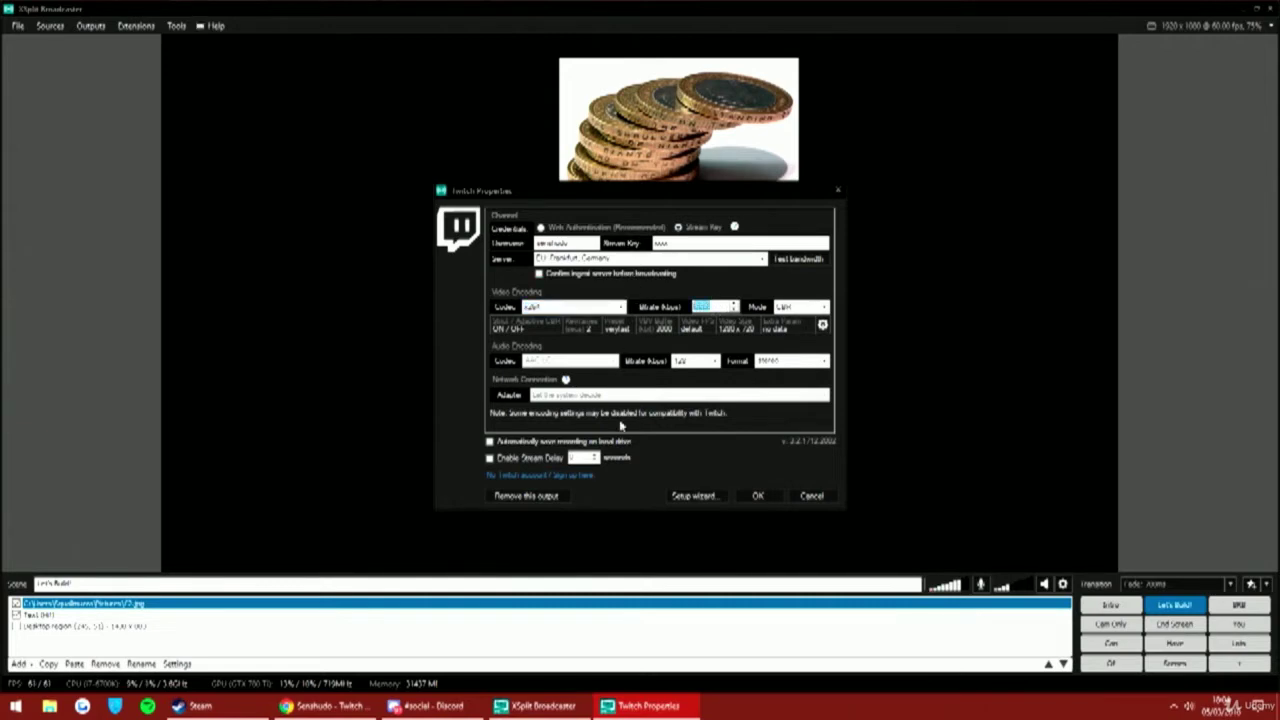
pyautogui.click(720, 306)
pyautogui.doubleClick(705, 306)
pyautogui.write('5000')
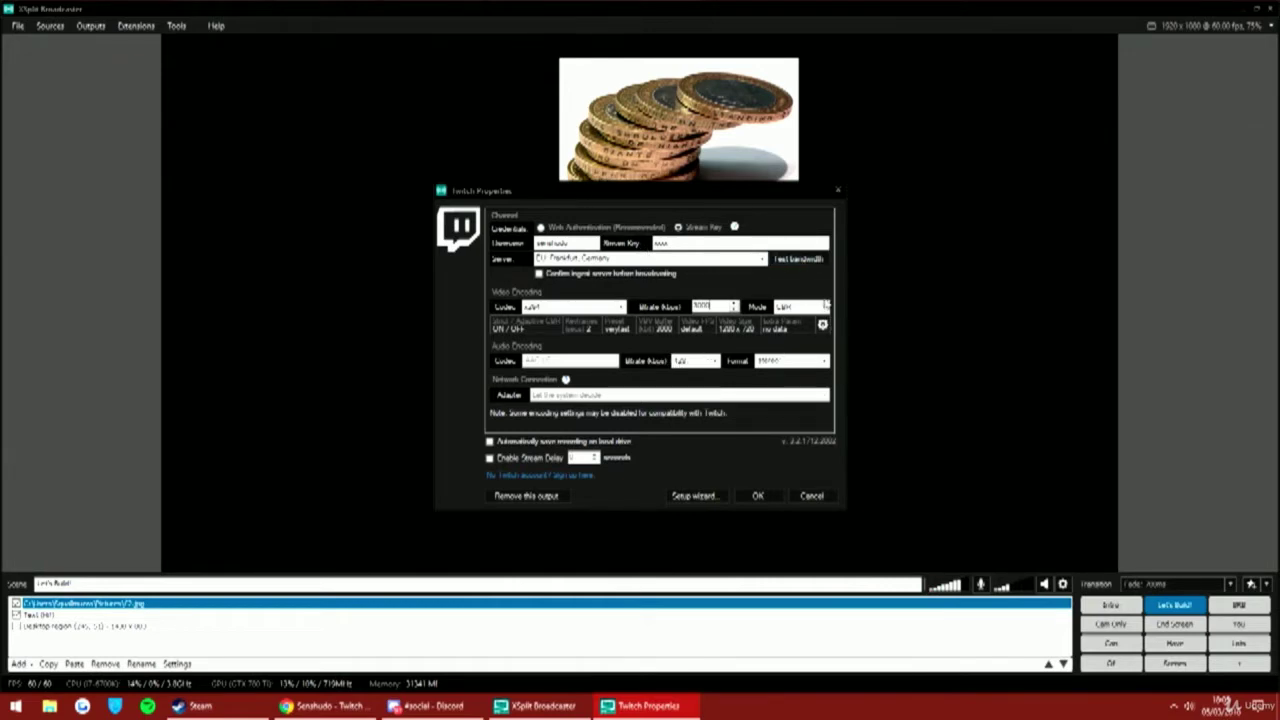
pyautogui.click(825, 306)
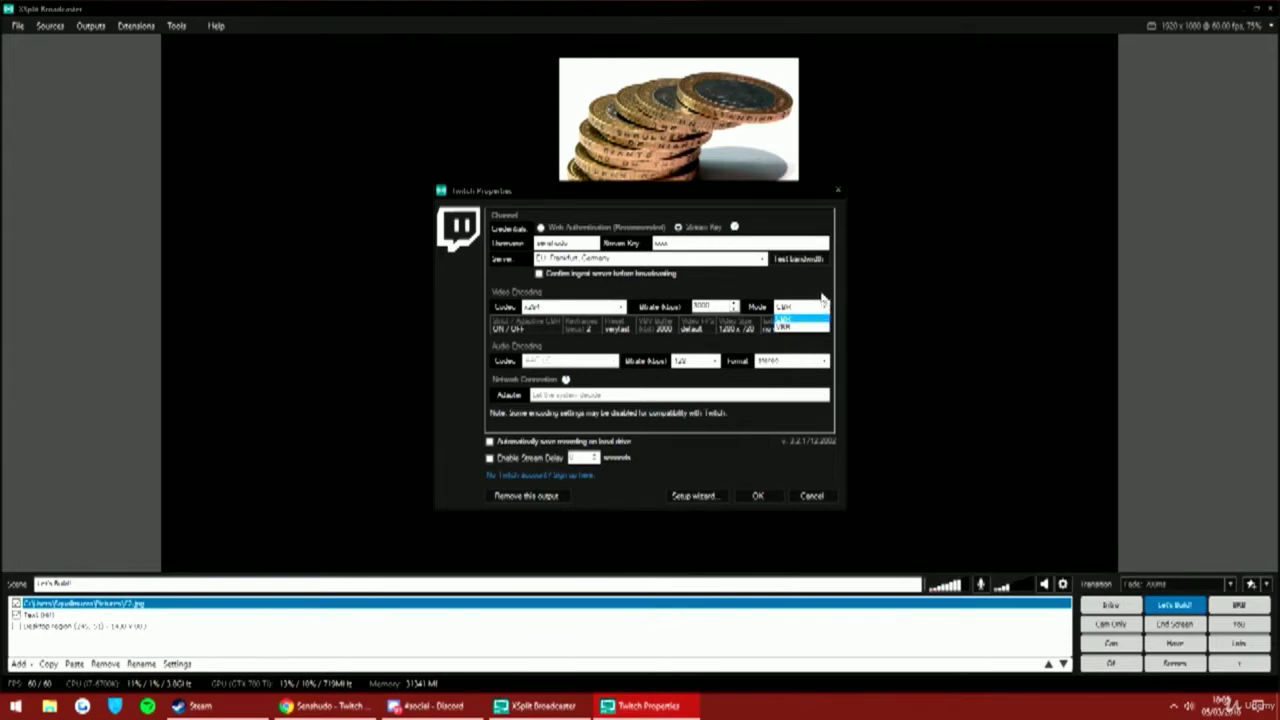
pyautogui.click(822, 300)
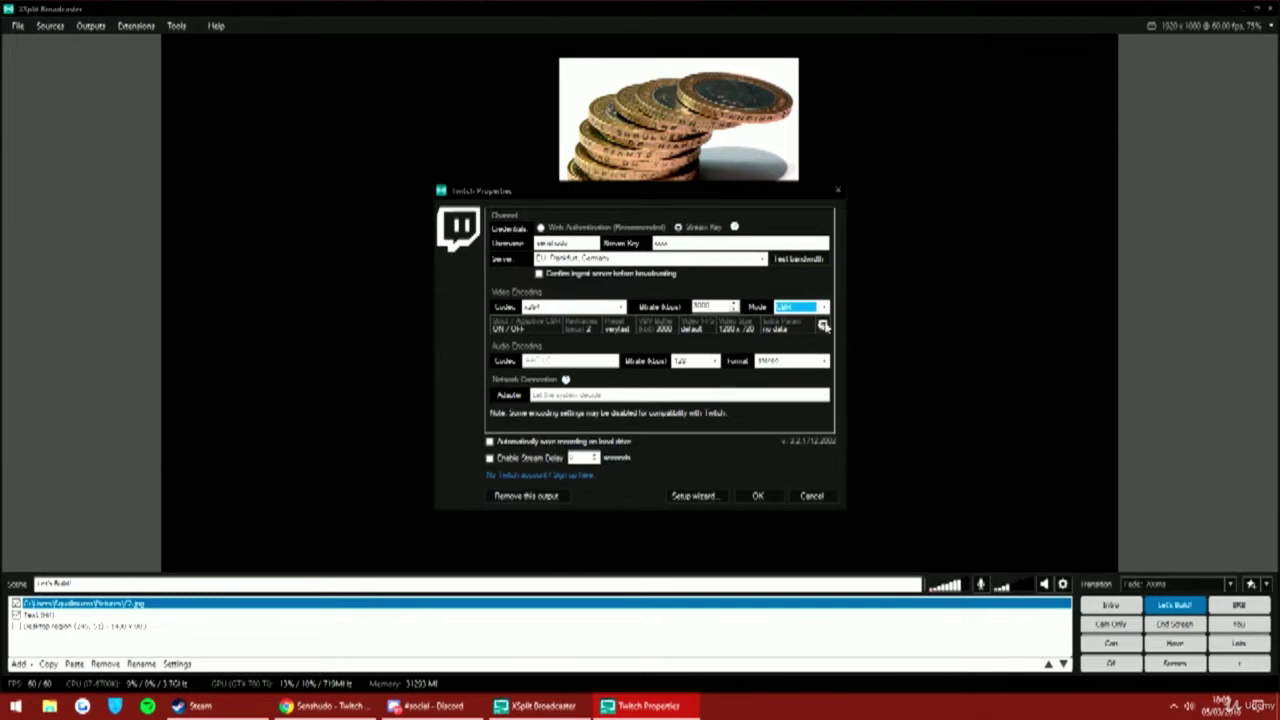
# Step: Examine the maximum keyframe interval and the encoder preset options in the advanced video encoding setup
pyautogui.click(823, 326)
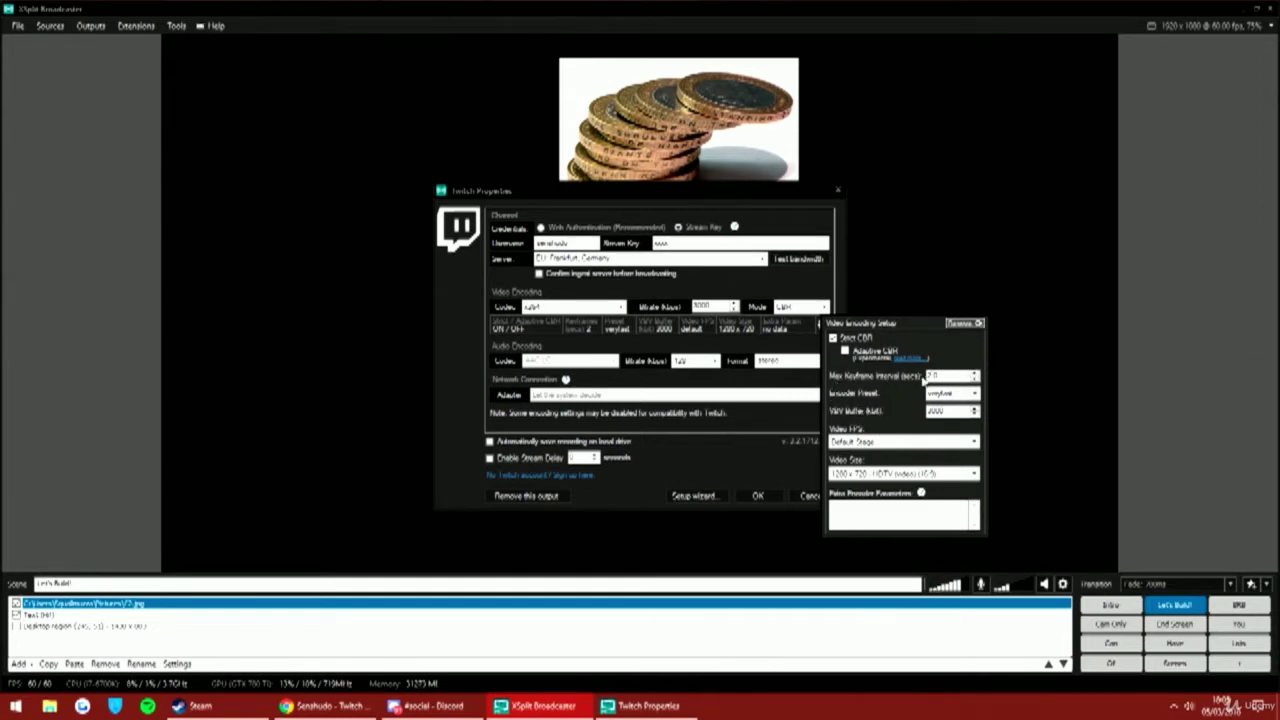
pyautogui.moveTo(929, 376); pyautogui.dragTo(945, 375)
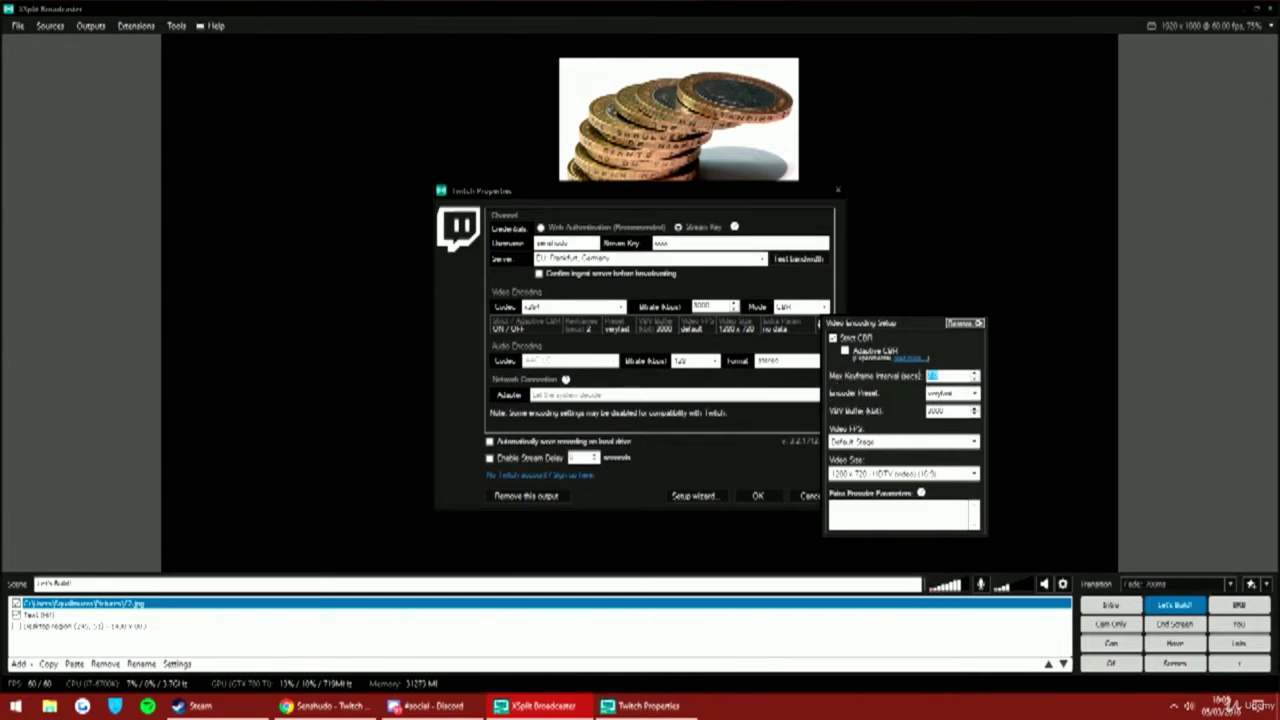
pyautogui.click(958, 373)
pyautogui.click(950, 393)
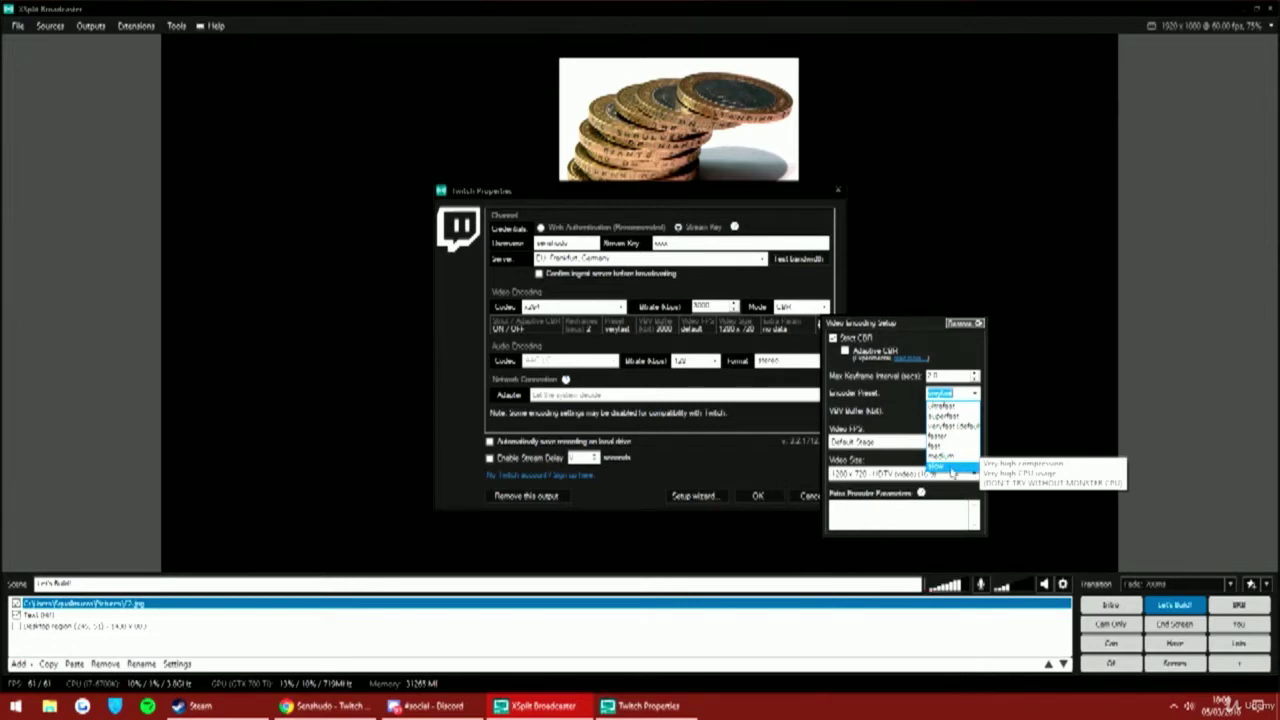
pyautogui.click(886, 414)
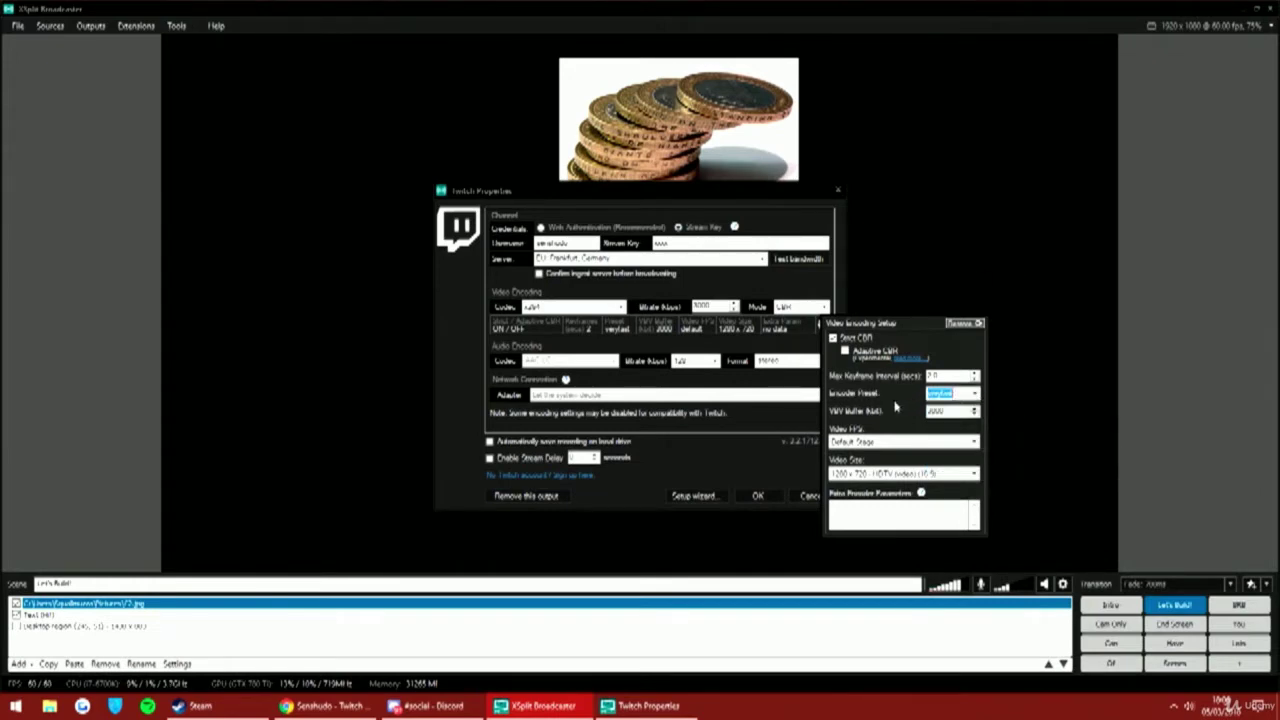
pyautogui.click(708, 303)
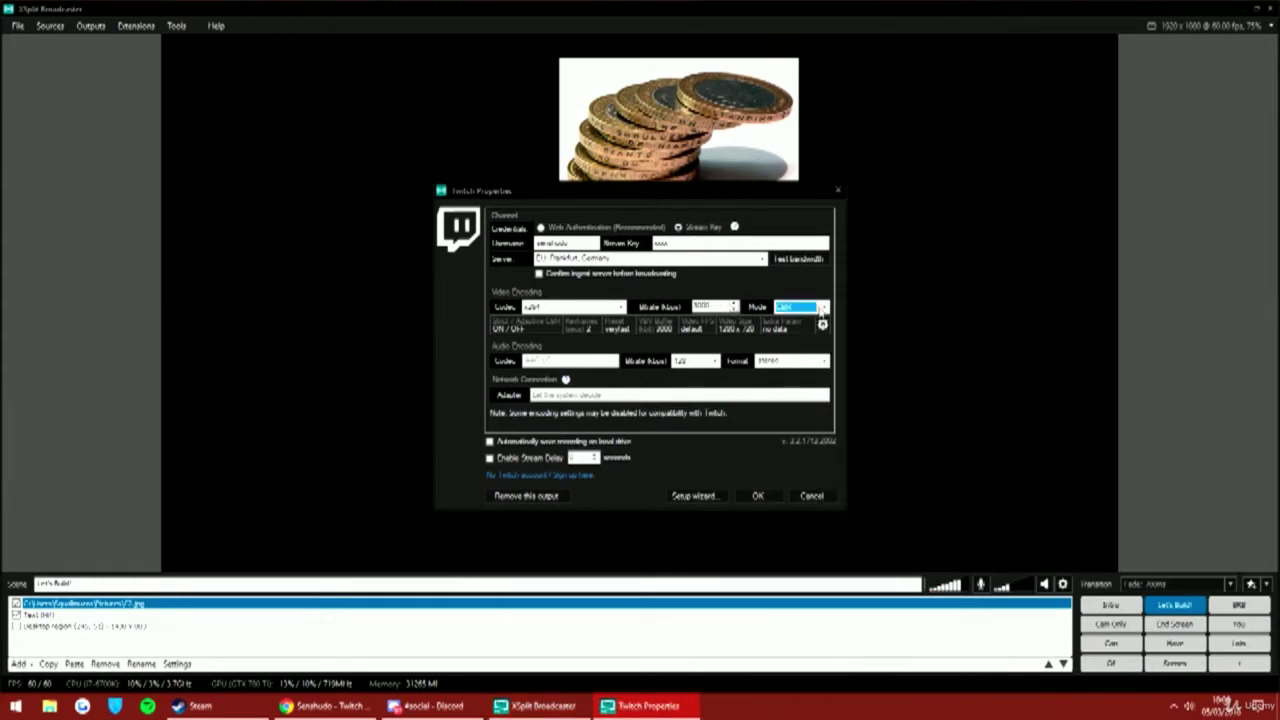
# Step: Set the video FPS to 30 in the video encoding setup and keep the video size at 1280 x 720
pyautogui.click(823, 325)
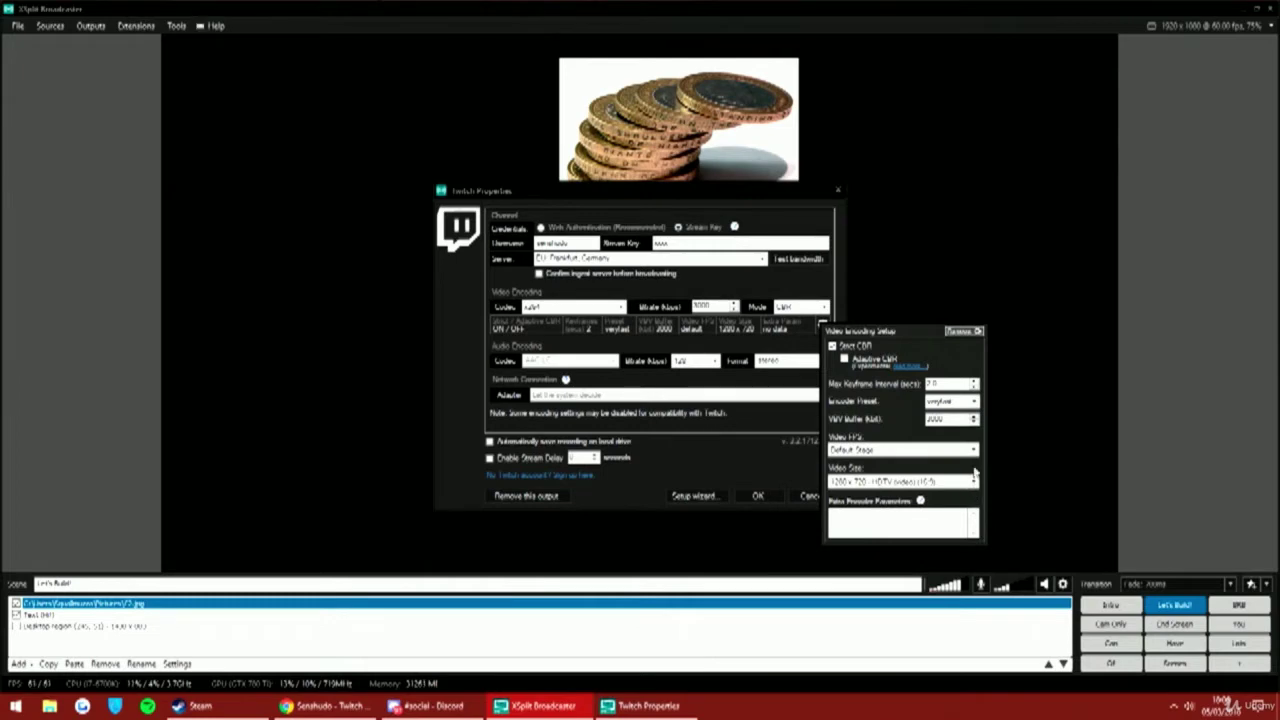
pyautogui.click(972, 450)
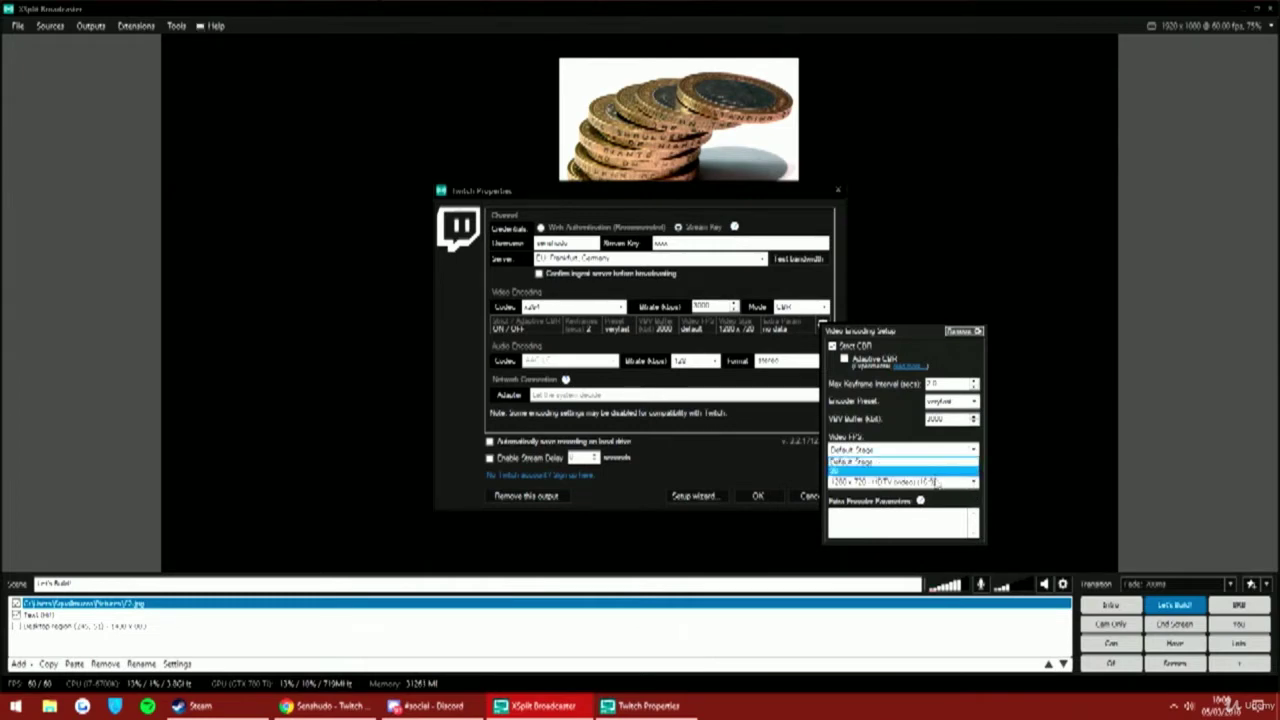
pyautogui.click(905, 470)
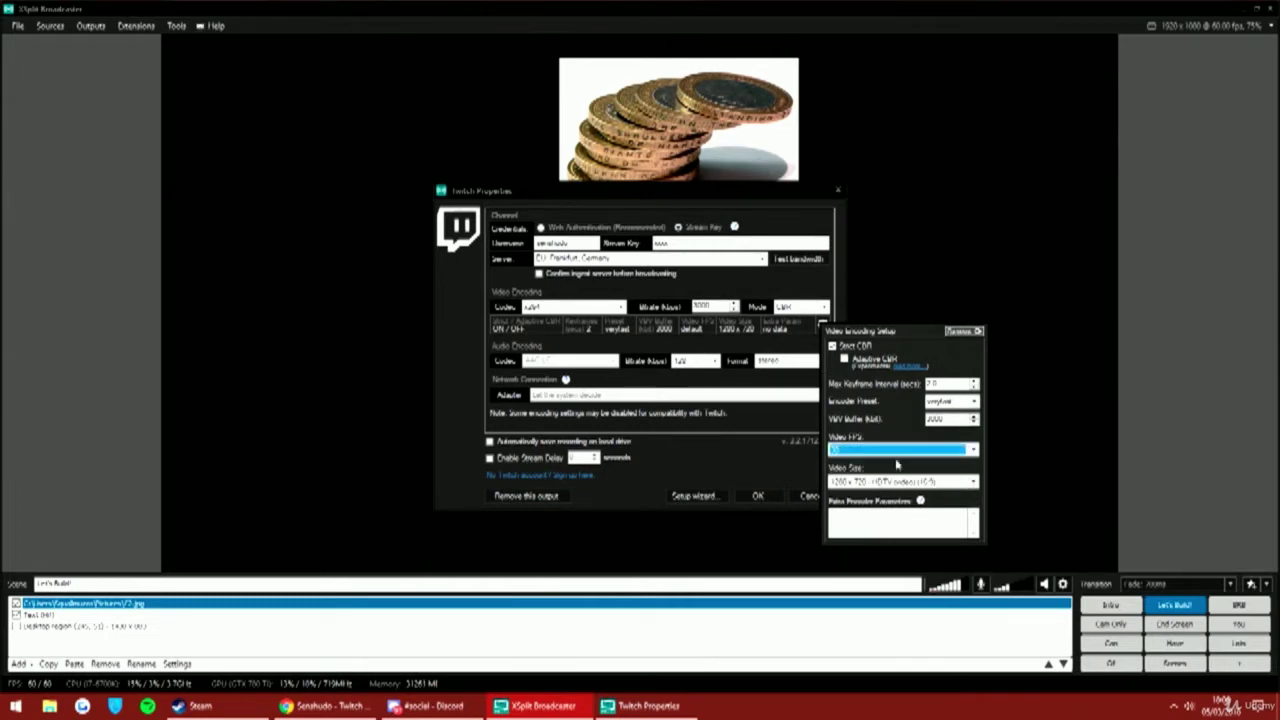
pyautogui.click(974, 483)
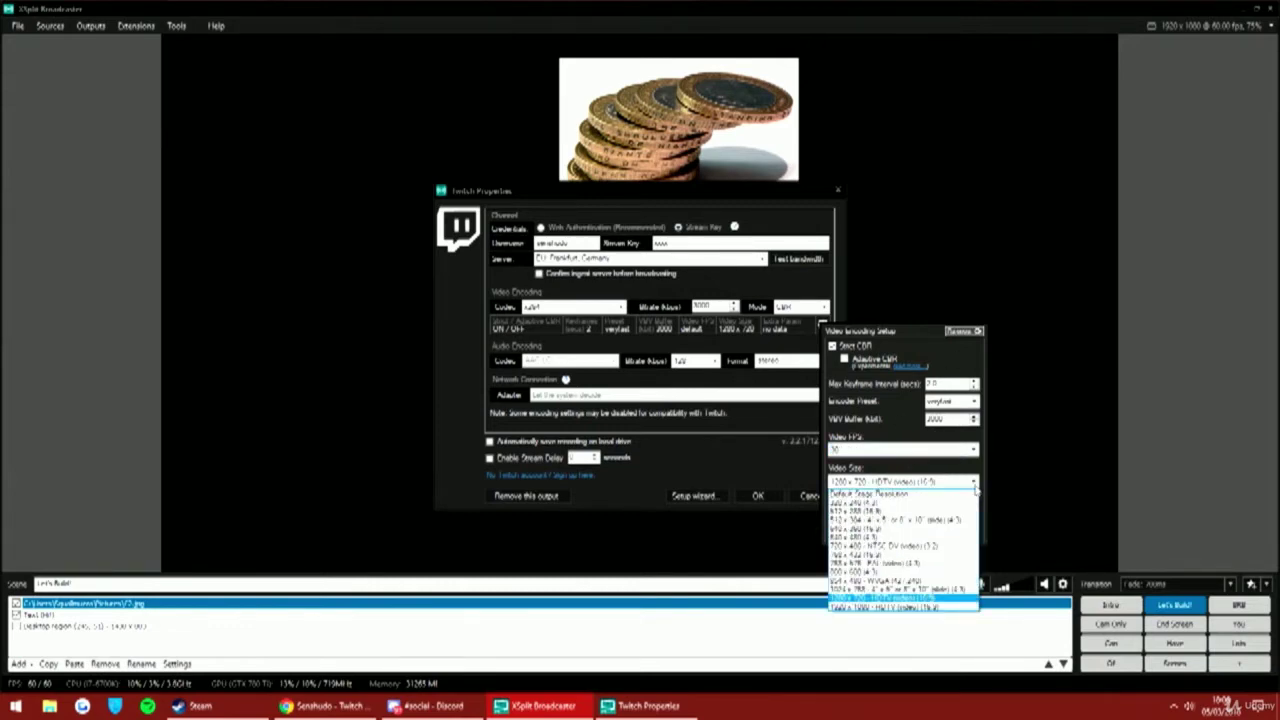
pyautogui.click(952, 444)
pyautogui.click(1080, 84)
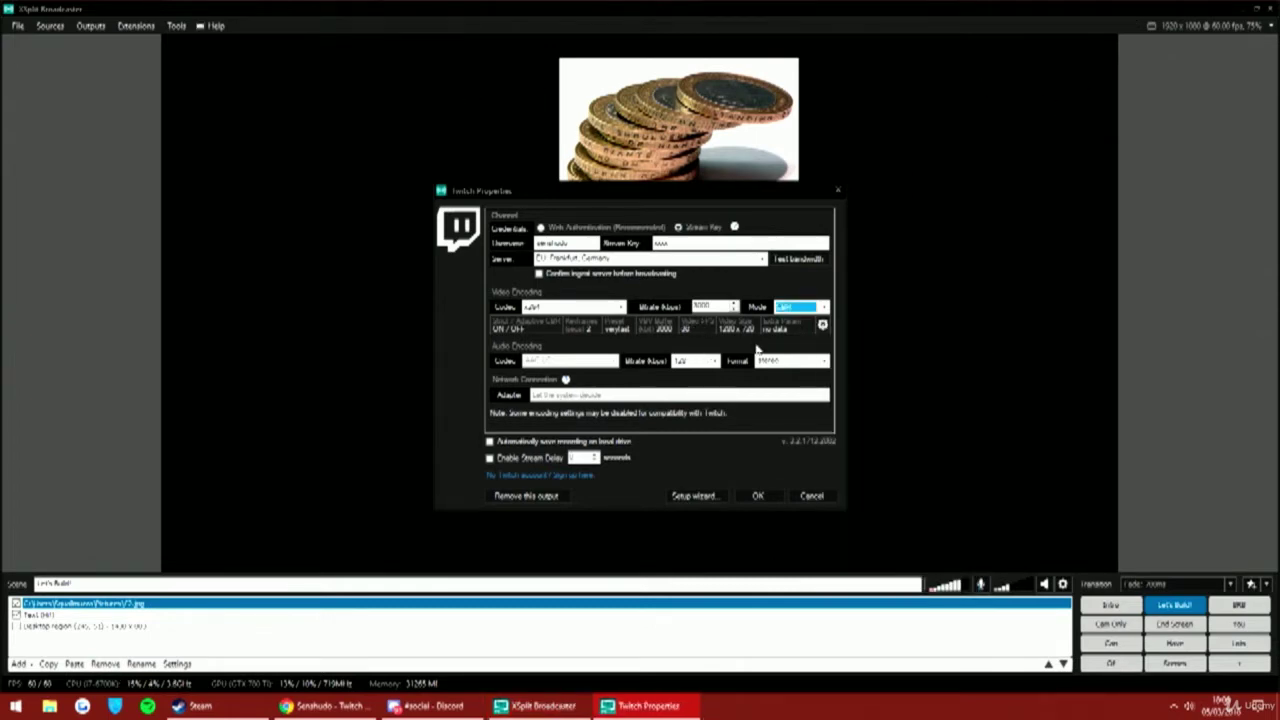
# Step: Check the audio bitrate options and close the Twitch properties without saving
pyautogui.click(713, 362)
pyautogui.click(692, 380)
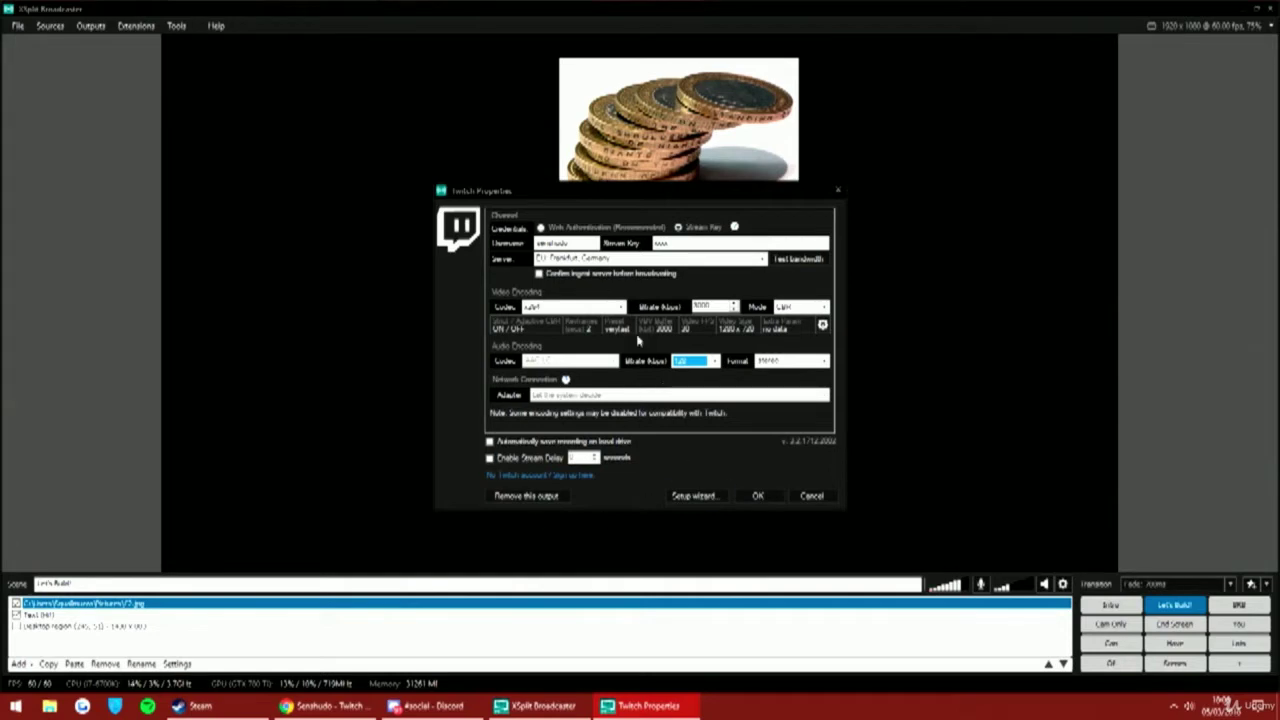
pyautogui.click(811, 495)
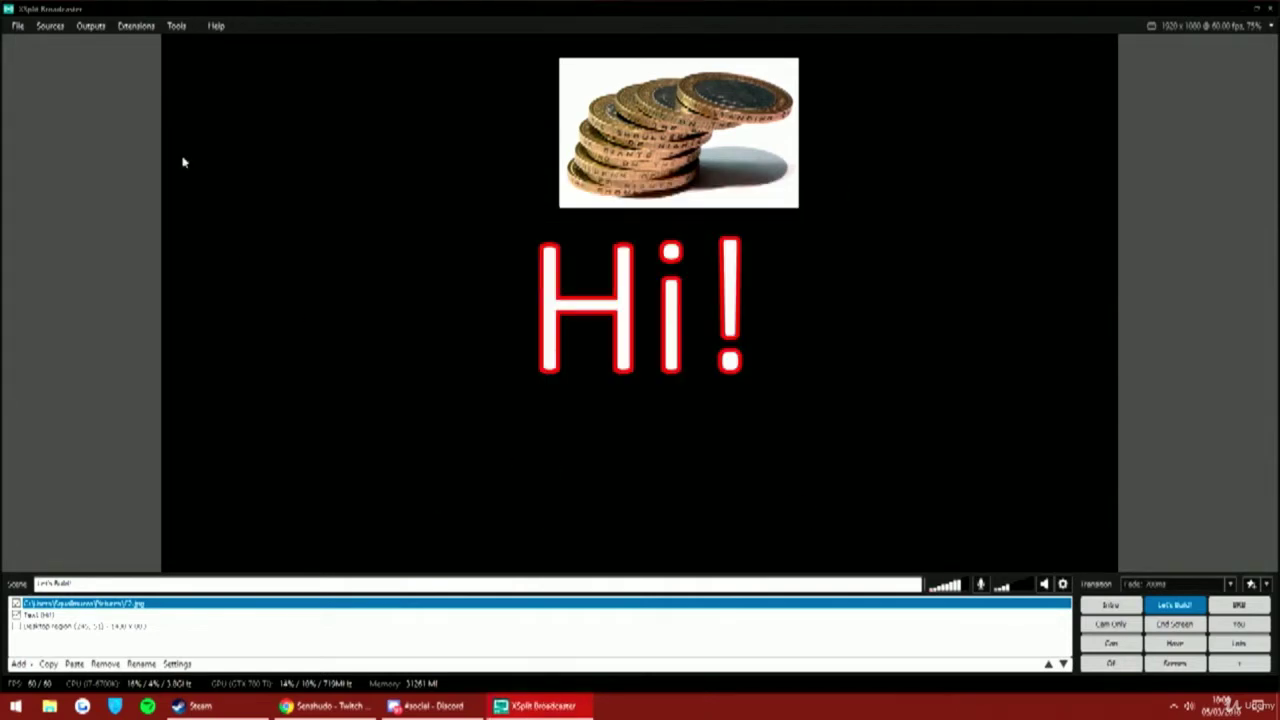
pyautogui.click(500, 284)
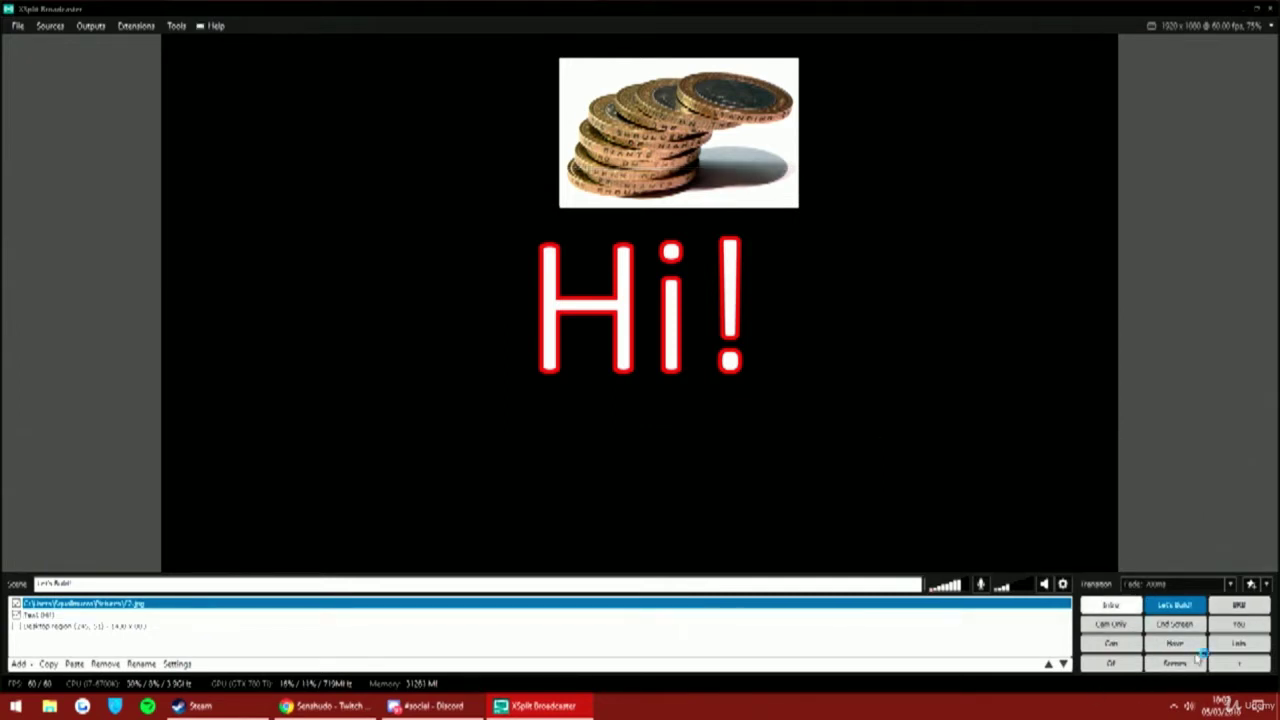
pyautogui.moveTo(1140, 627)
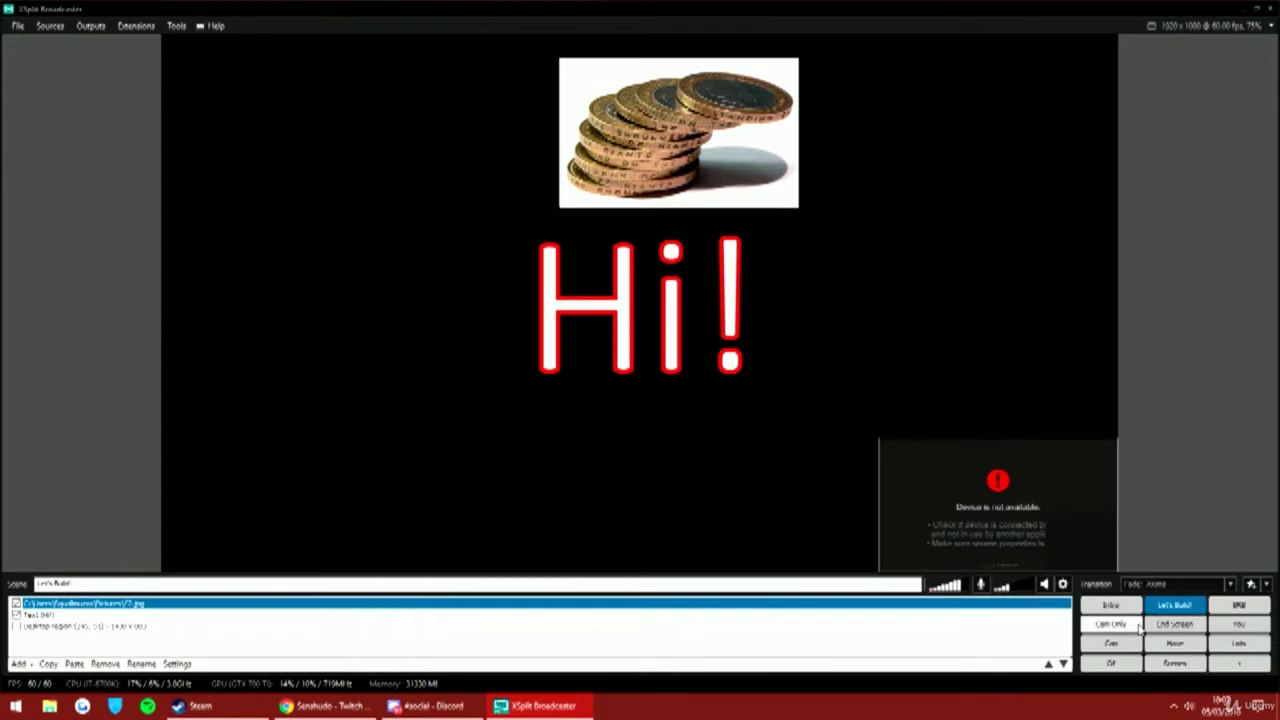
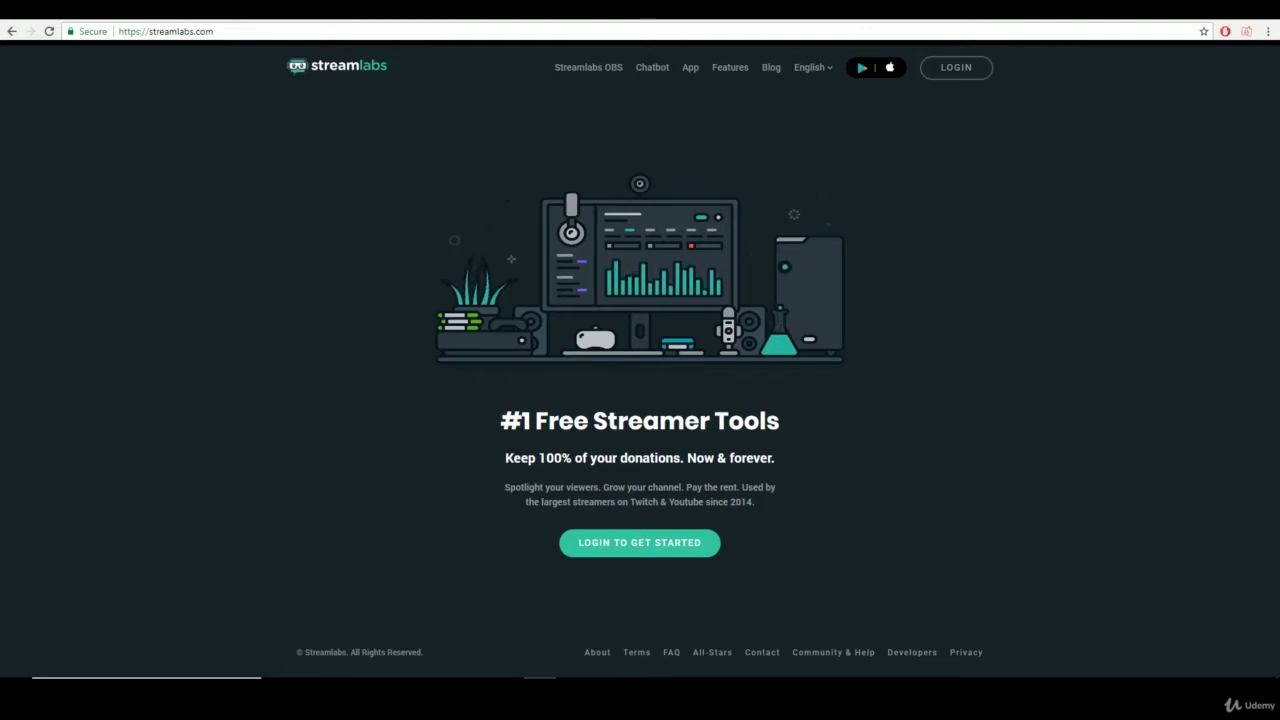
# Step: Log in to Streamlabs with the Twitch account and look through the recent events on the dashboard
pyautogui.click(656, 541)
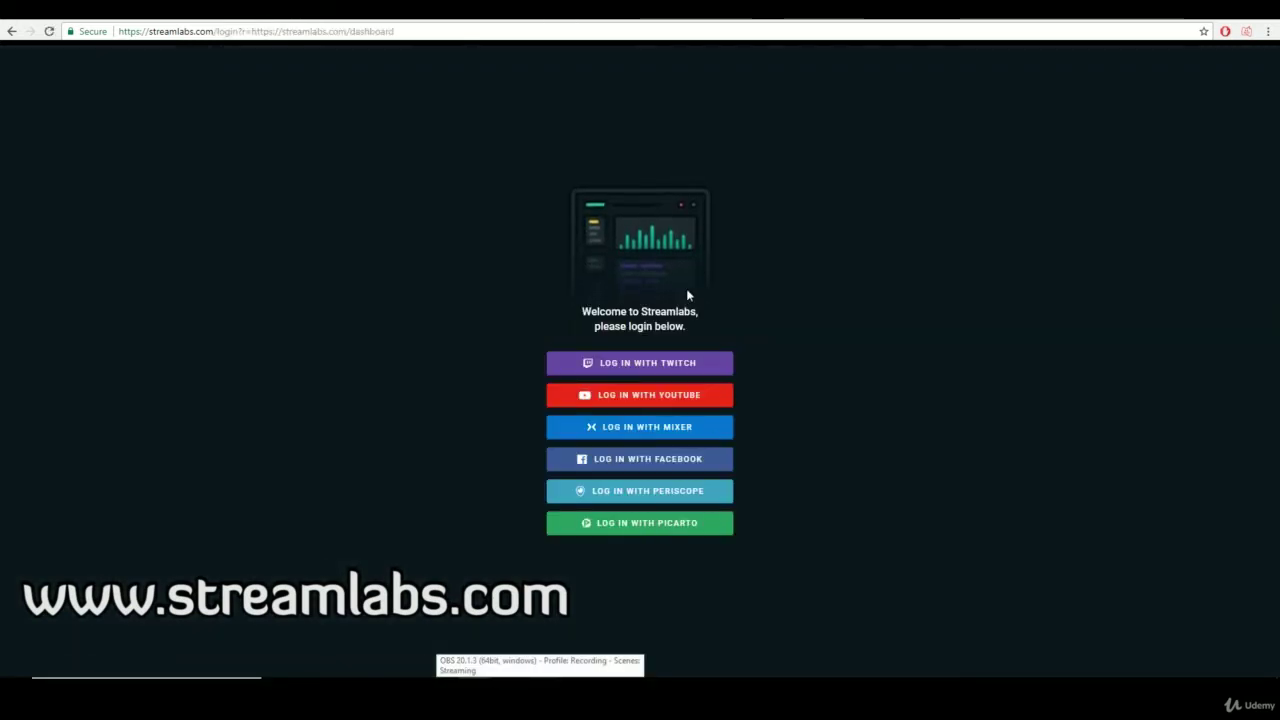
pyautogui.click(623, 364)
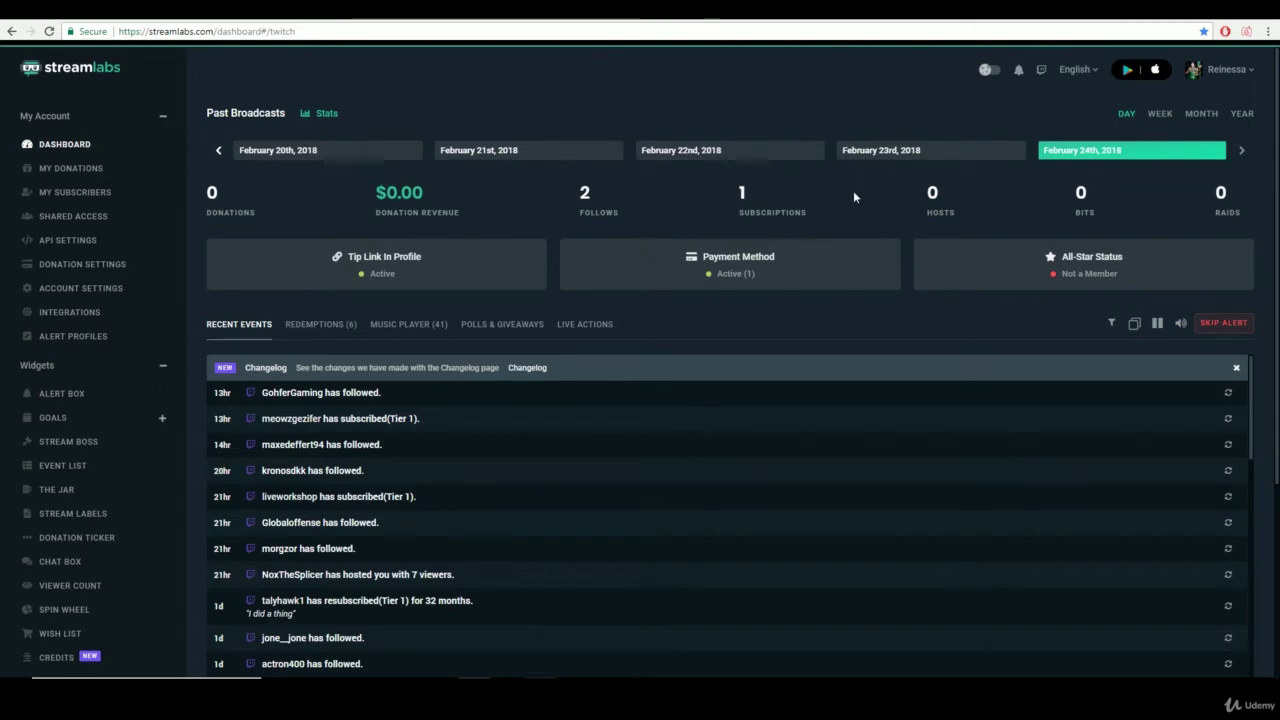
pyautogui.scroll(-5, 500, 394)
pyautogui.scroll(5, 393, 521)
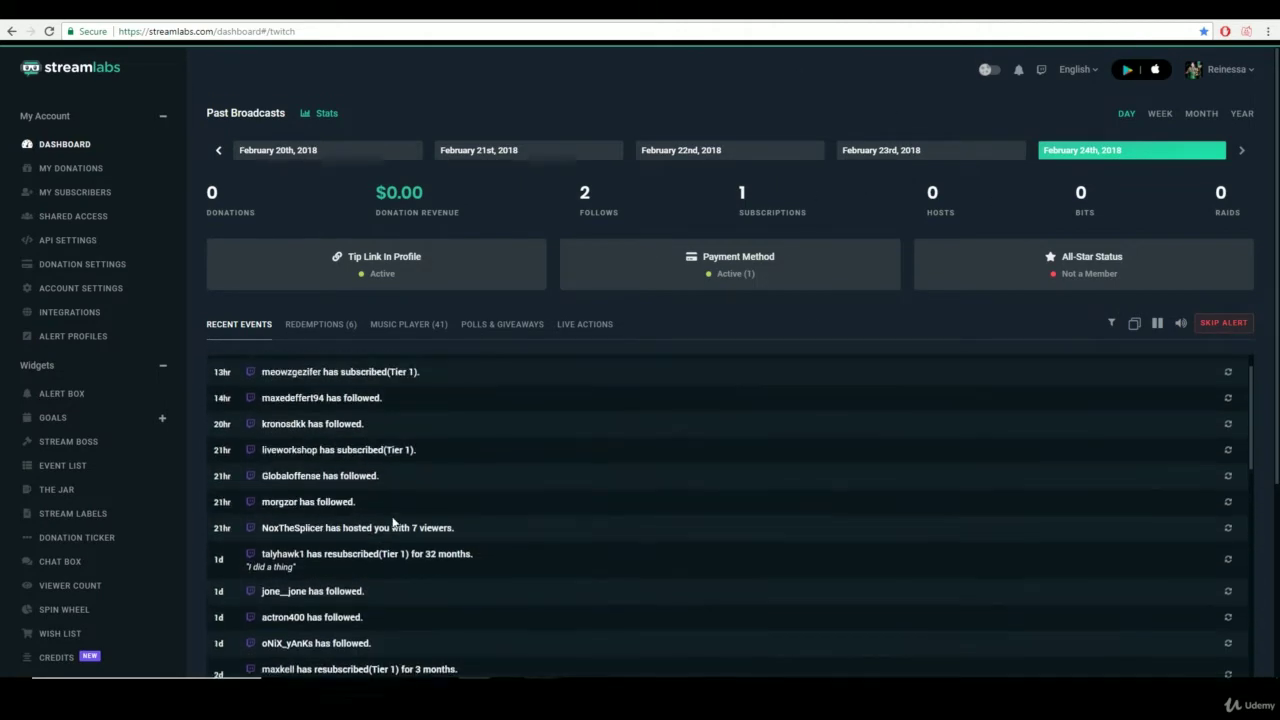
# Step: Browse the older follows, subscriptions and bits entries in the recent events list and return to the newest ones
pyautogui.scroll(2, 405, 515)
pyautogui.scroll(-6, 436, 478)
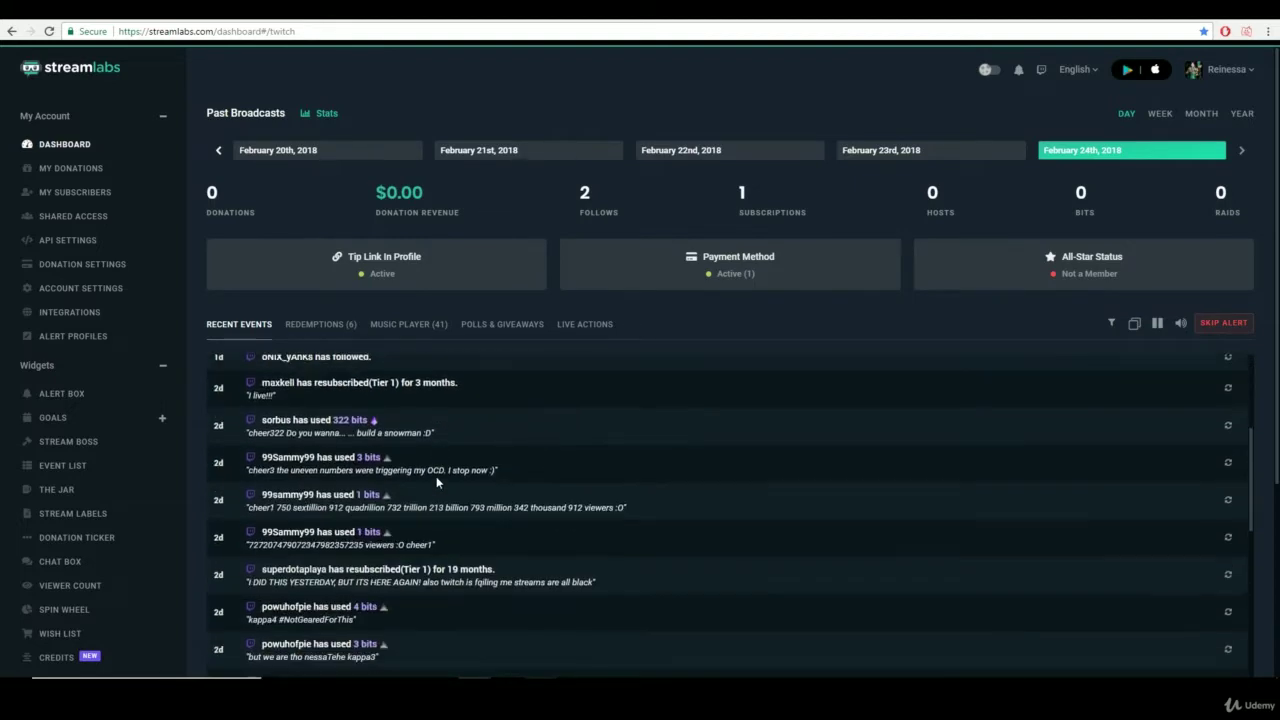
pyautogui.scroll(-3, 436, 476)
pyautogui.scroll(10, 436, 476)
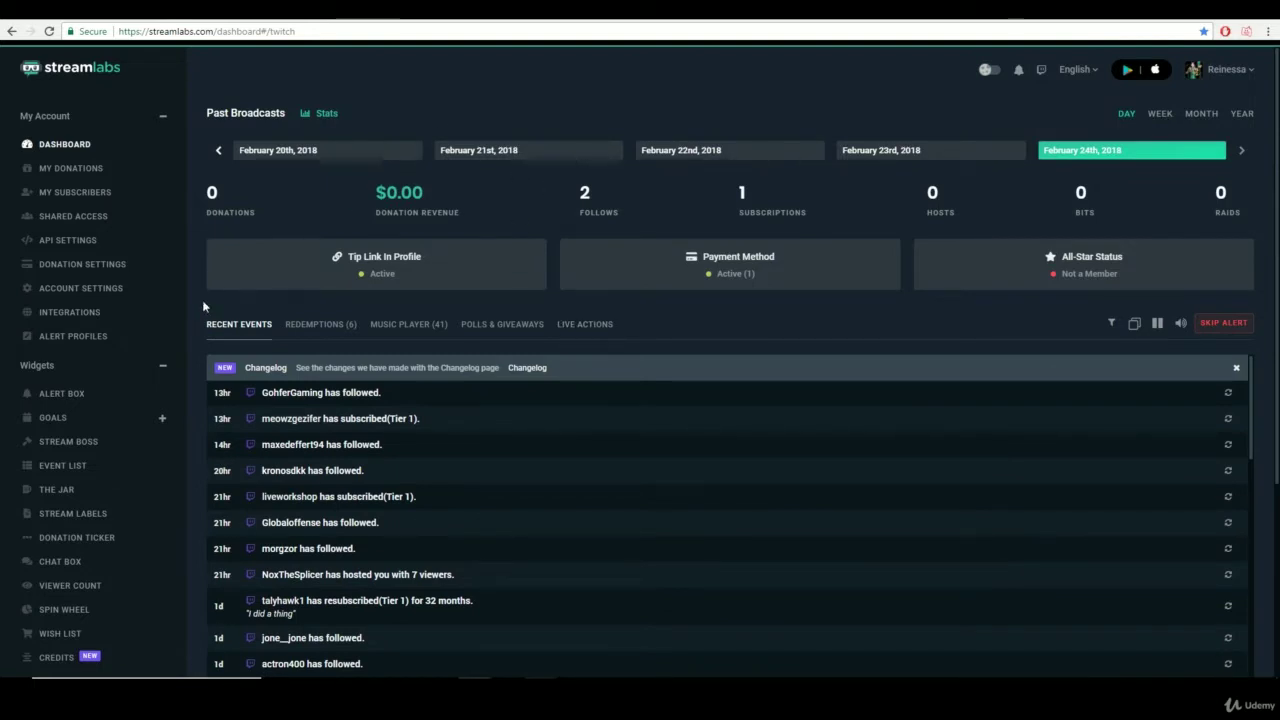
# Step: Open the Alert Box widget and review its general settings, including the alert delay, moderation delays and layout options
pyautogui.click(51, 399)
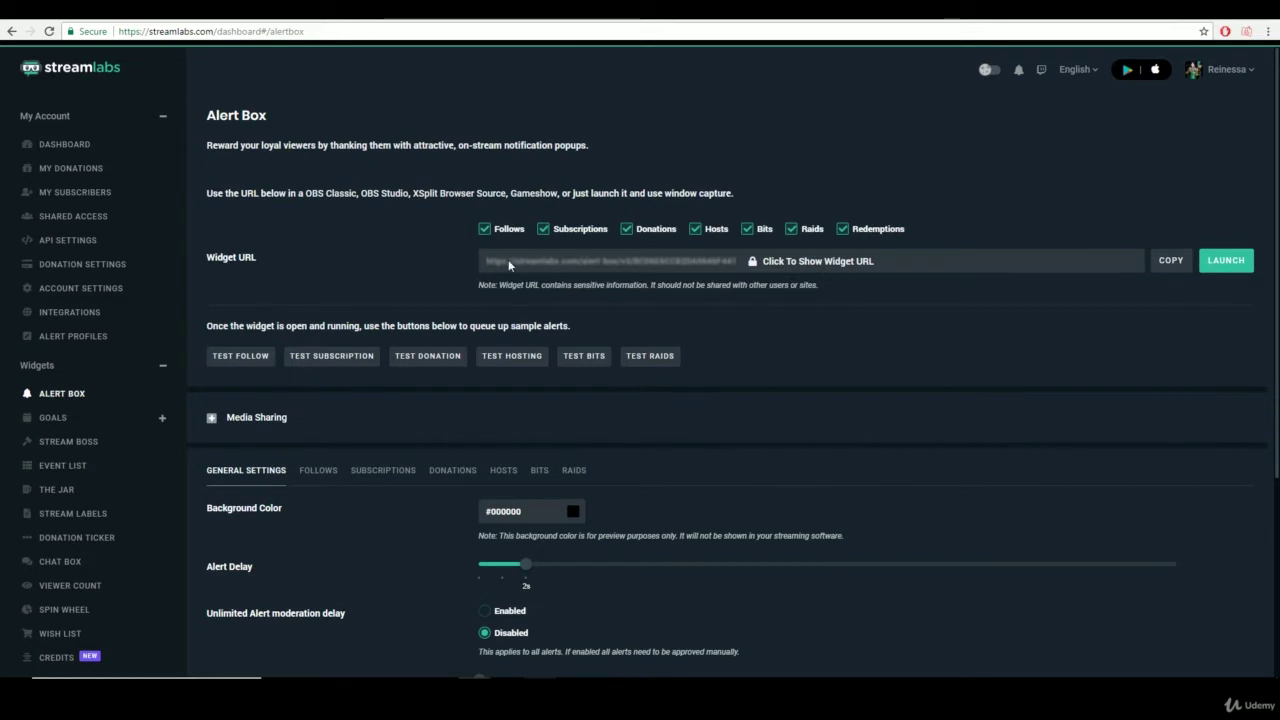
pyautogui.scroll(-2, 481, 249)
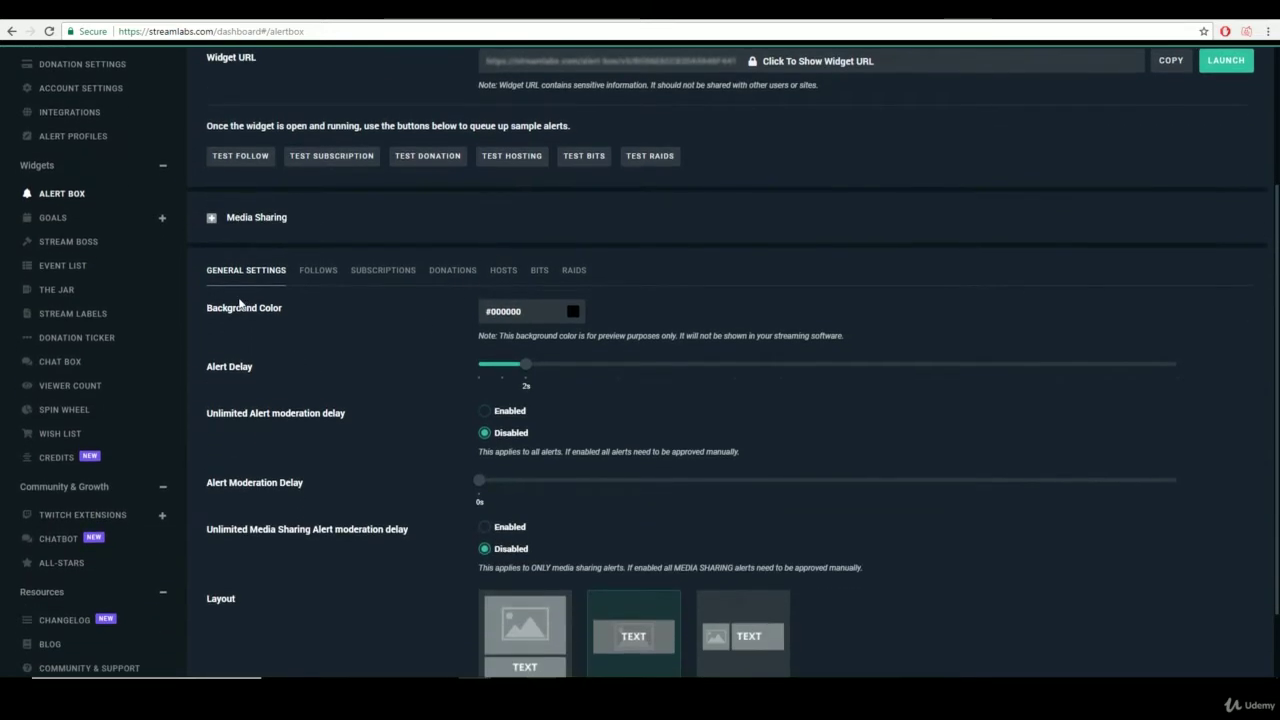
pyautogui.scroll(-1, 214, 181)
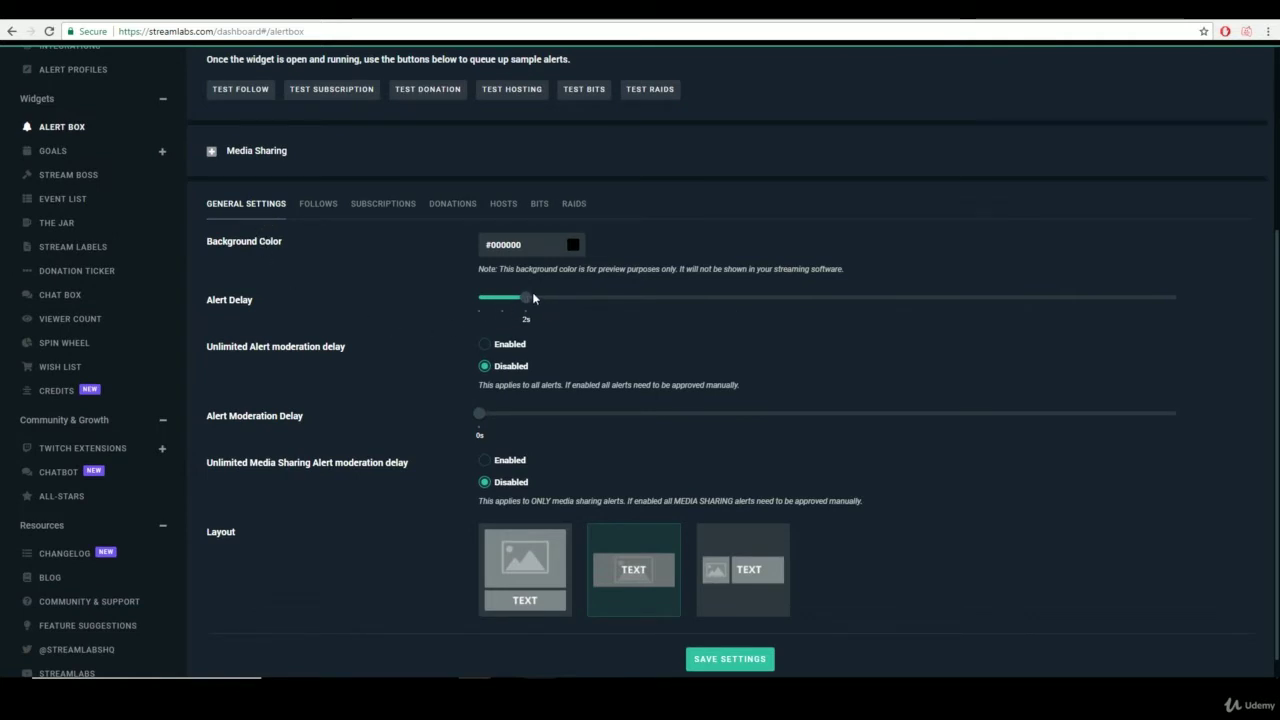
pyautogui.scroll(-1, 395, 498)
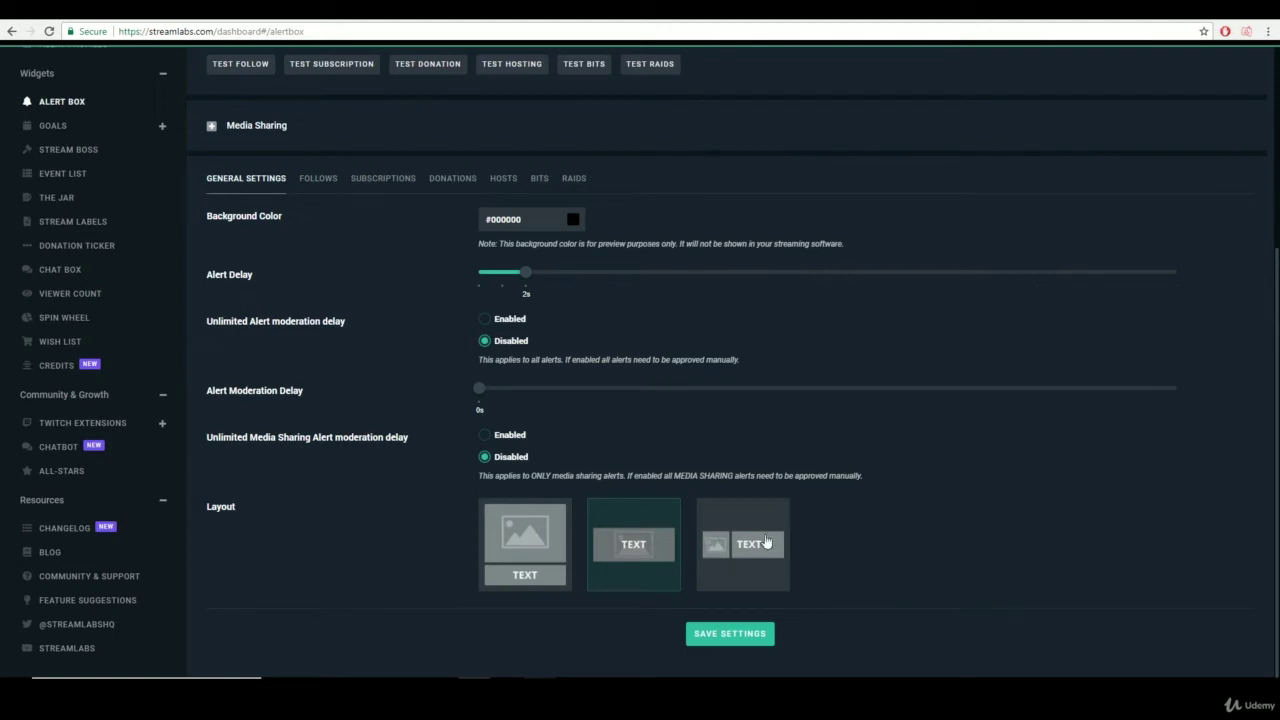
pyautogui.scroll(2, 406, 494)
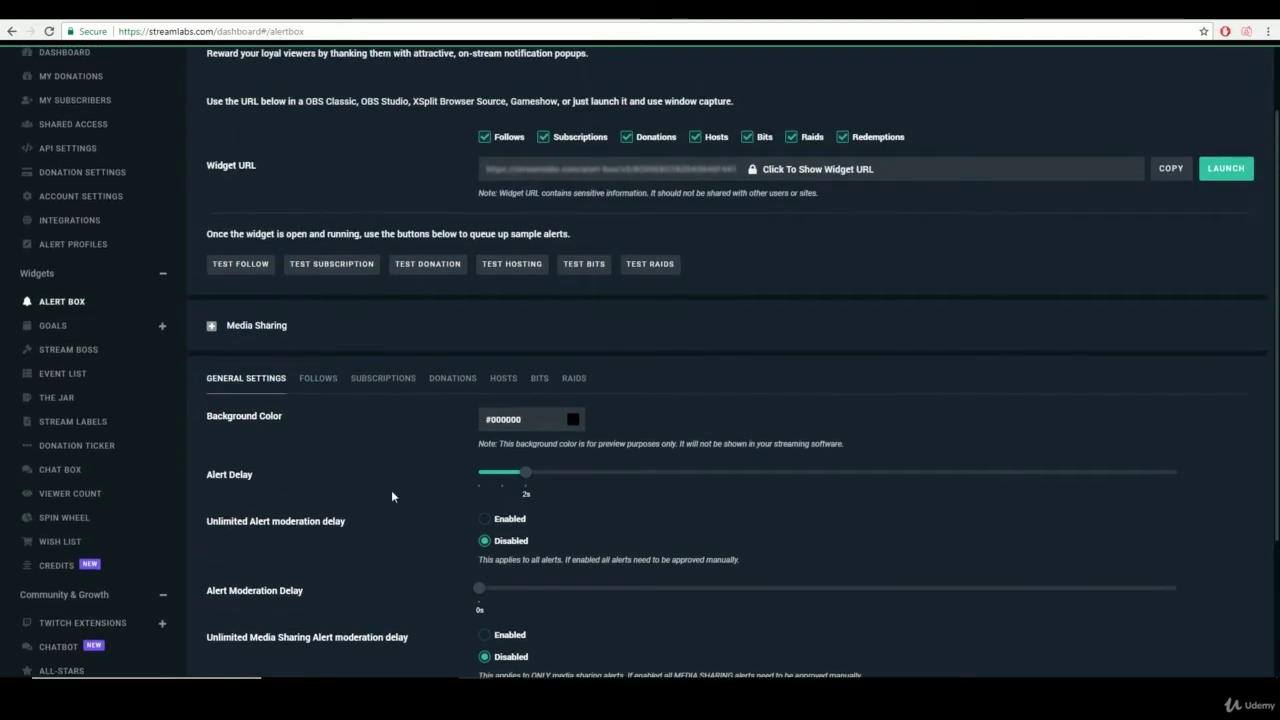
# Step: Open the follow alert settings and review the layout, alert animation, message template and text animation options
pyautogui.click(317, 383)
pyautogui.scroll(-2, 379, 487)
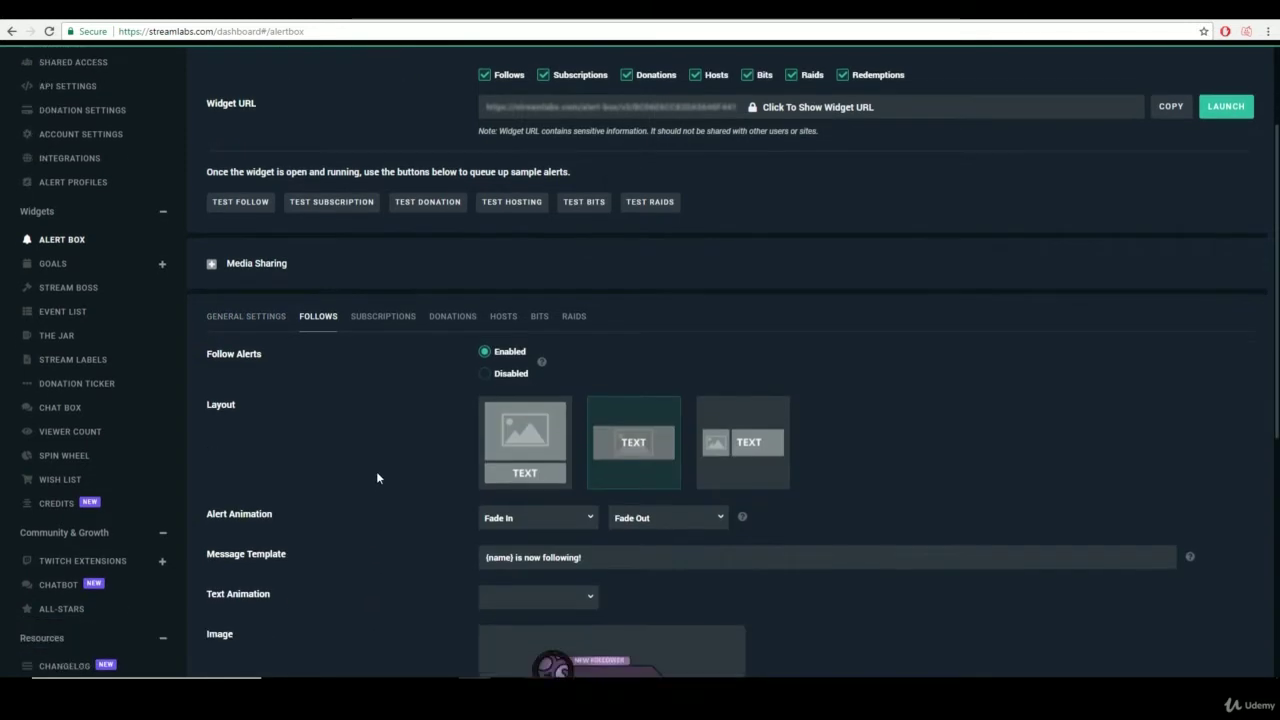
pyautogui.click(528, 383)
pyautogui.click(528, 462)
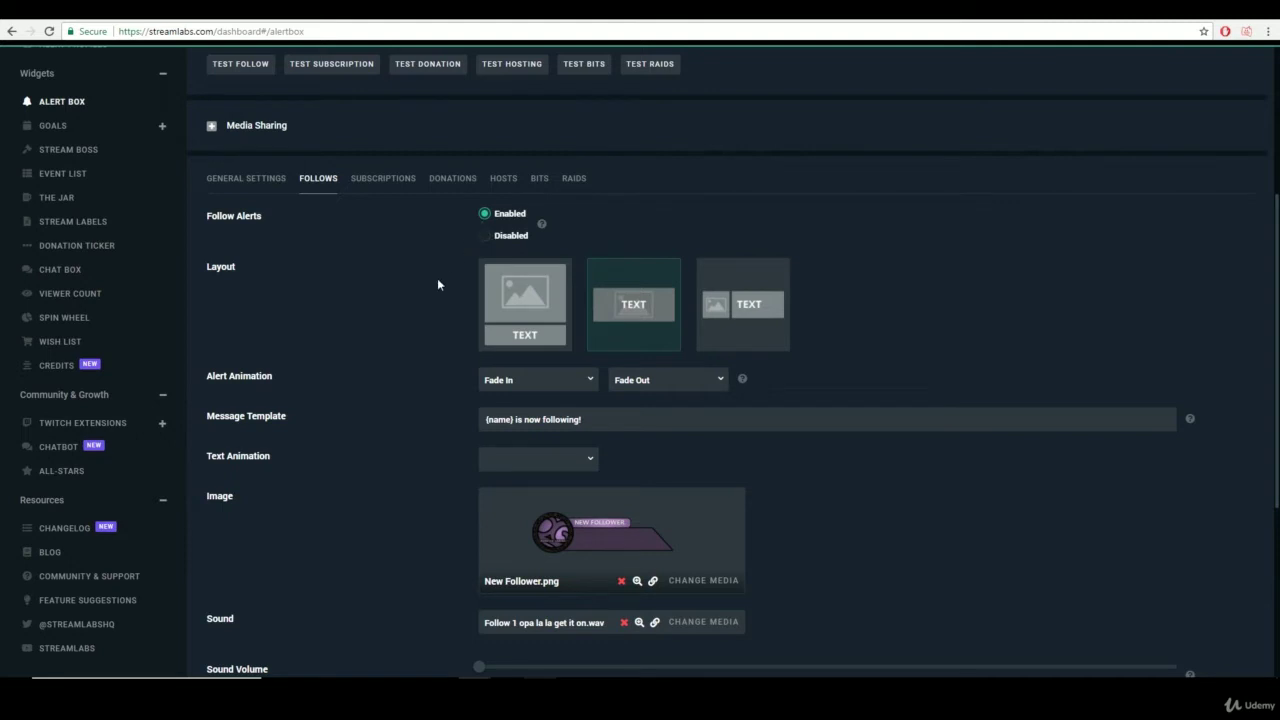
pyautogui.scroll(-1, 437, 281)
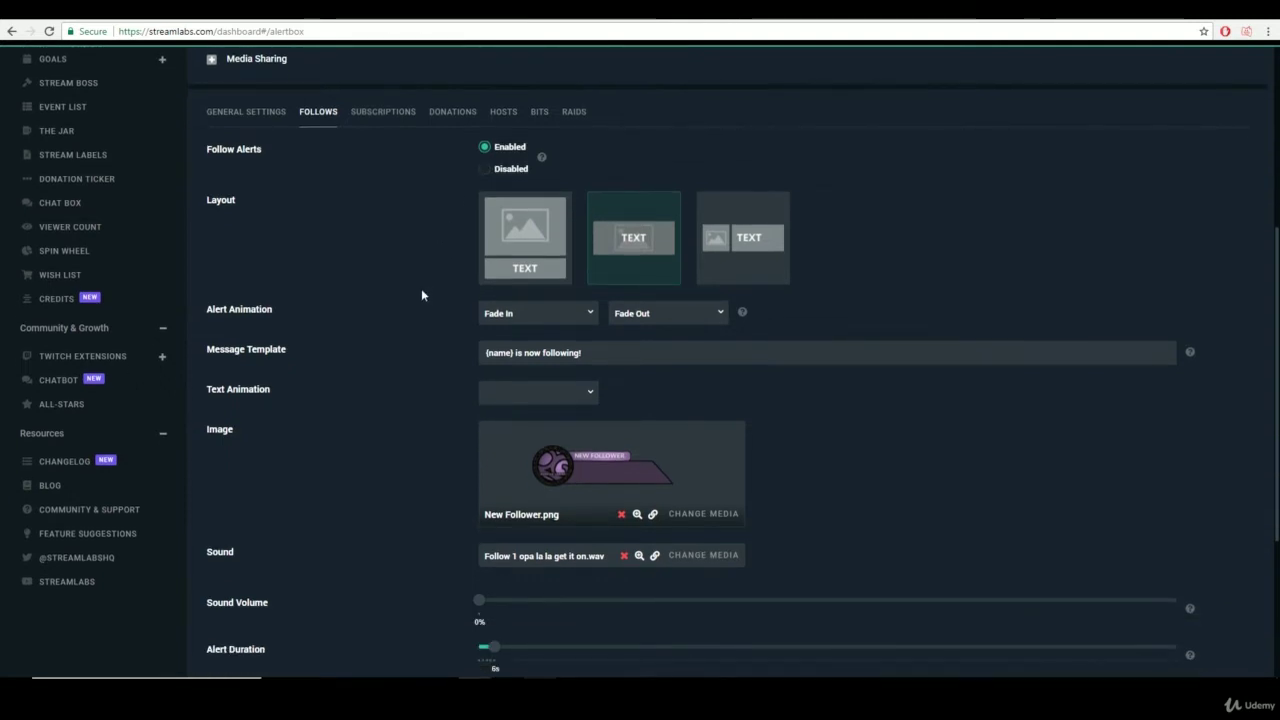
pyautogui.scroll(-1, 535, 343)
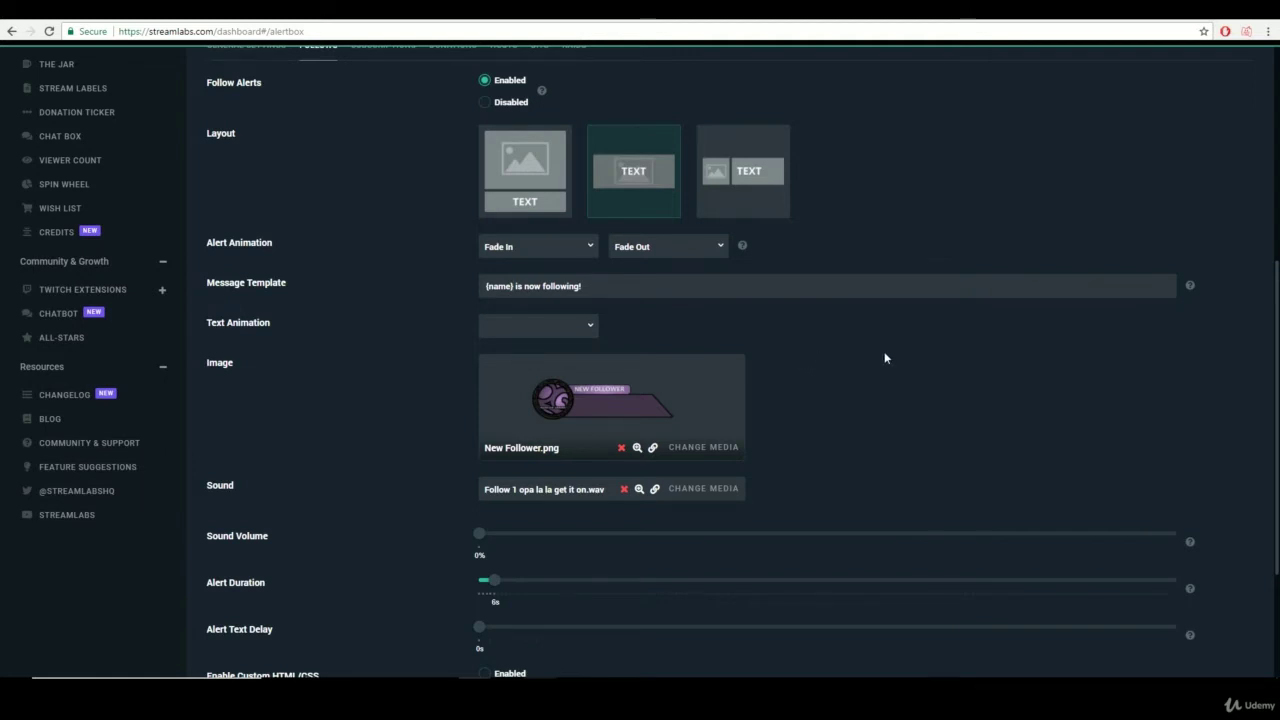
pyautogui.scroll(-1, 848, 373)
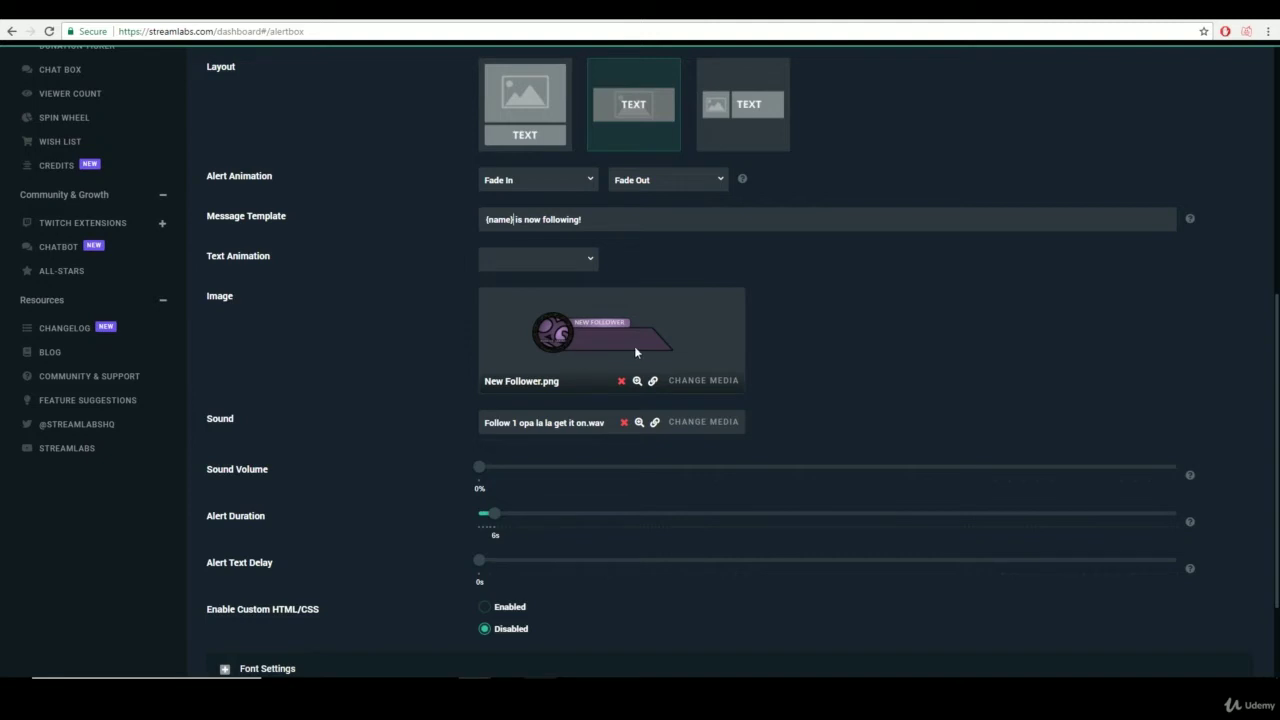
# Step: Browse the uploaded images available for the follow alert in the media gallery and close it without choosing one
pyautogui.click(690, 381)
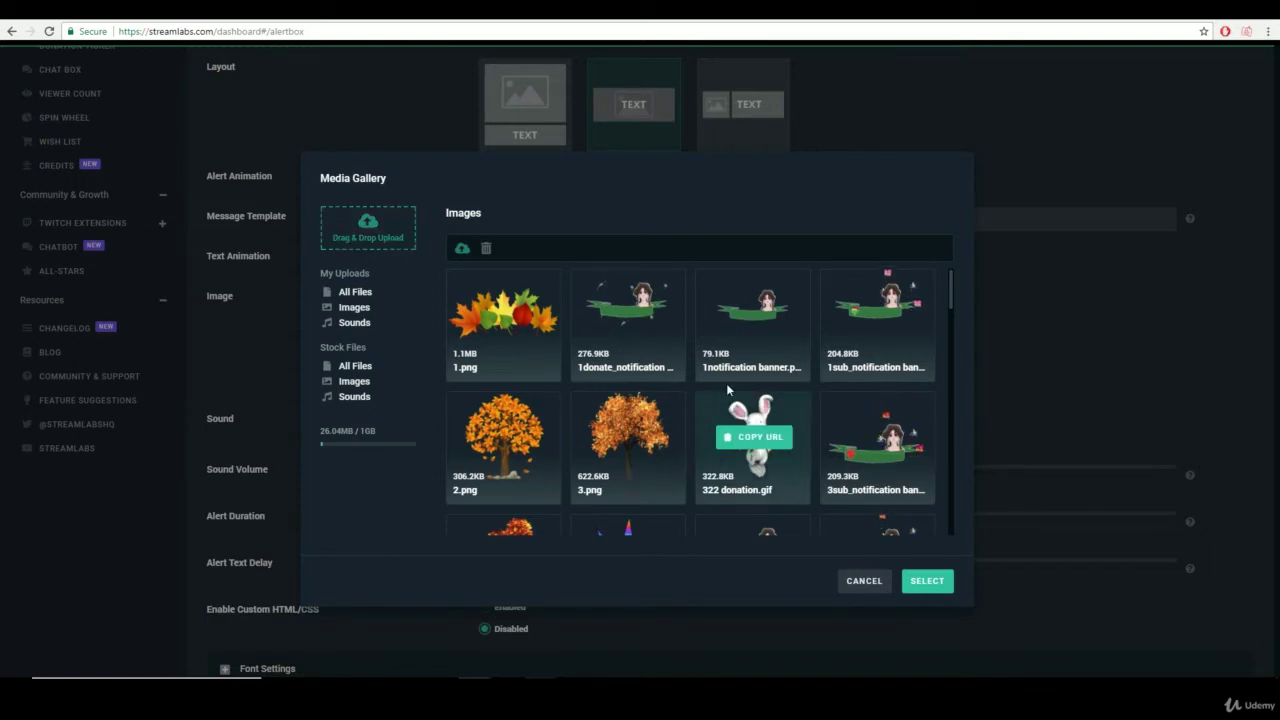
pyautogui.scroll(-1, 690, 331)
pyautogui.scroll(-1, 690, 331)
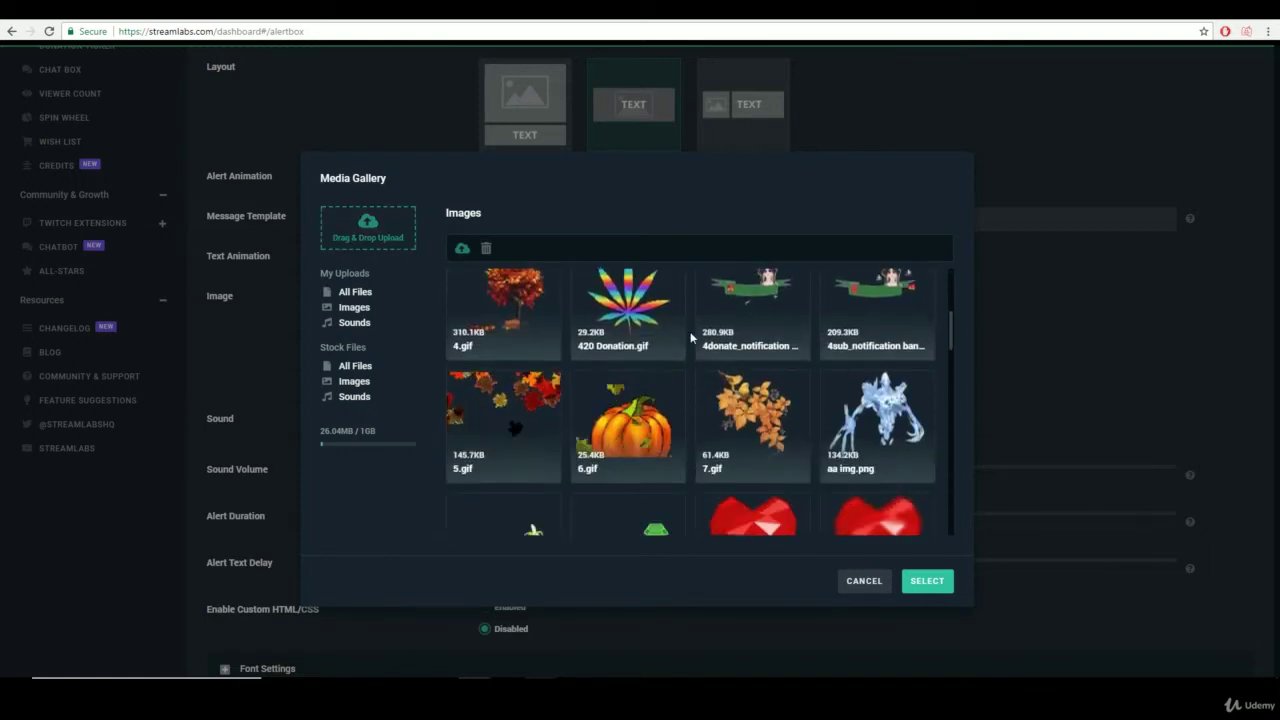
pyautogui.scroll(2, 690, 331)
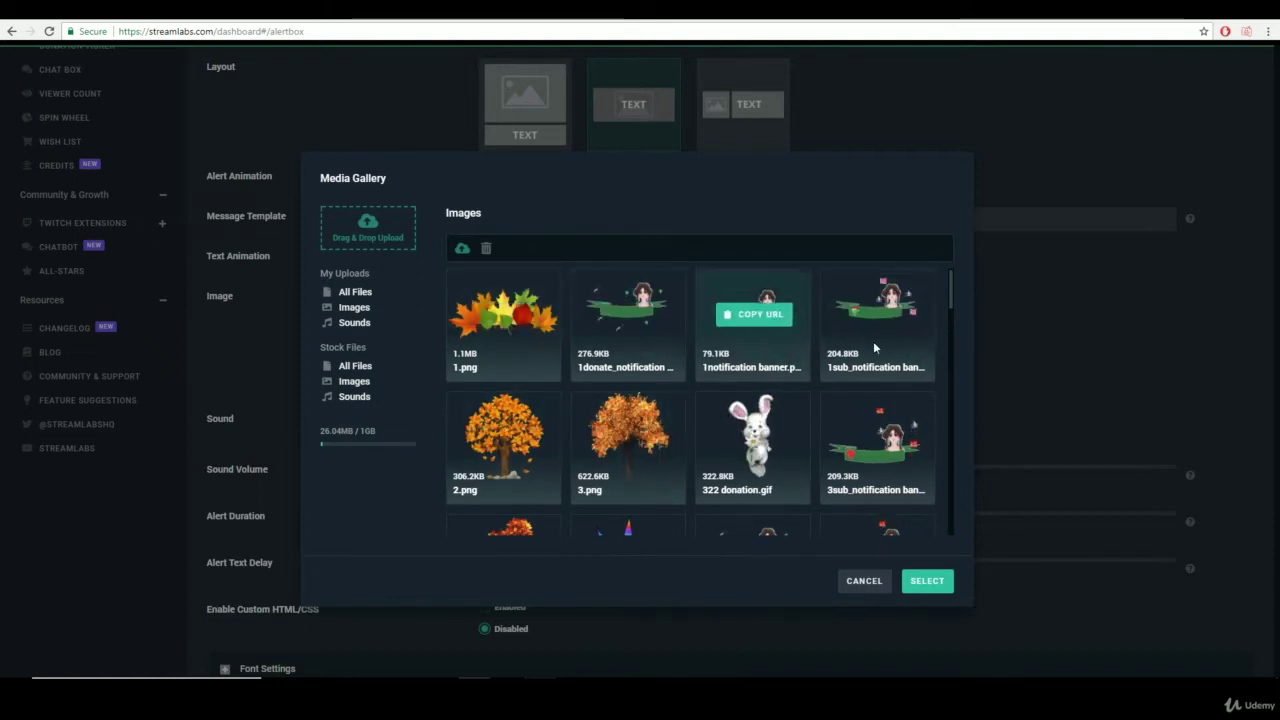
pyautogui.scroll(-1, 760, 430)
pyautogui.scroll(1, 812, 380)
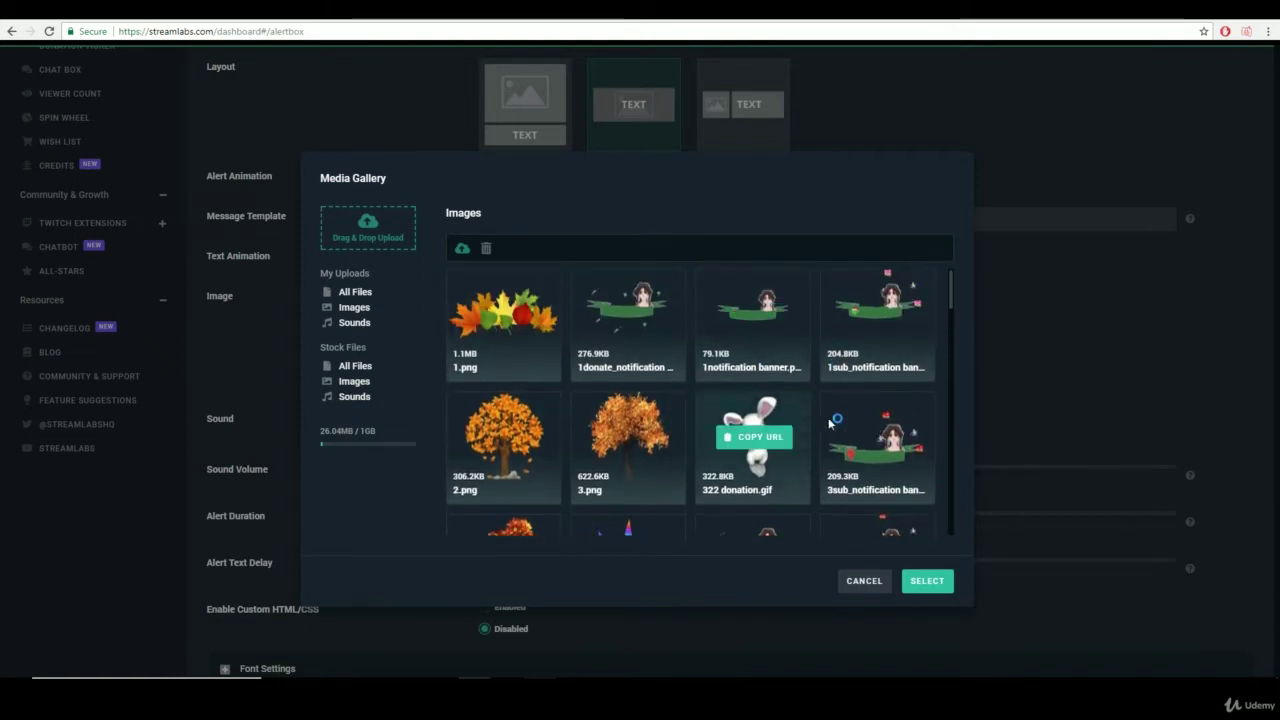
pyautogui.scroll(-1, 900, 360)
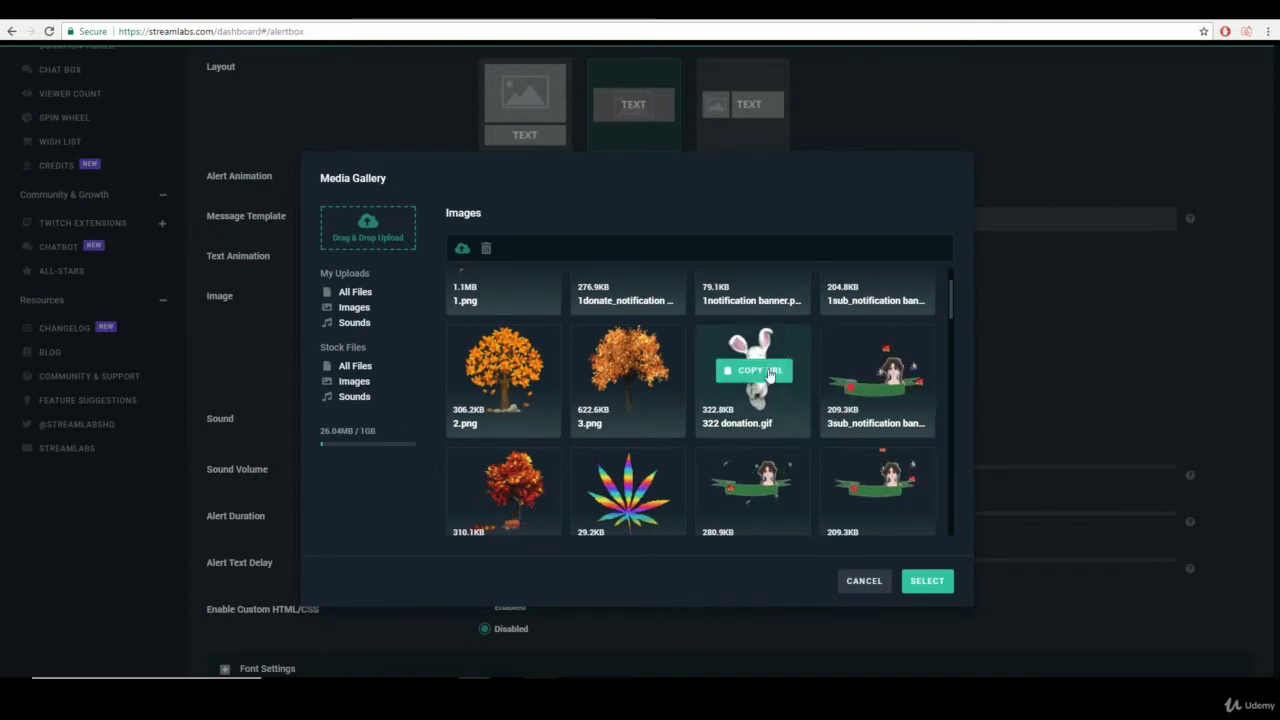
pyautogui.scroll(-3, 750, 360)
pyautogui.scroll(-4, 758, 350)
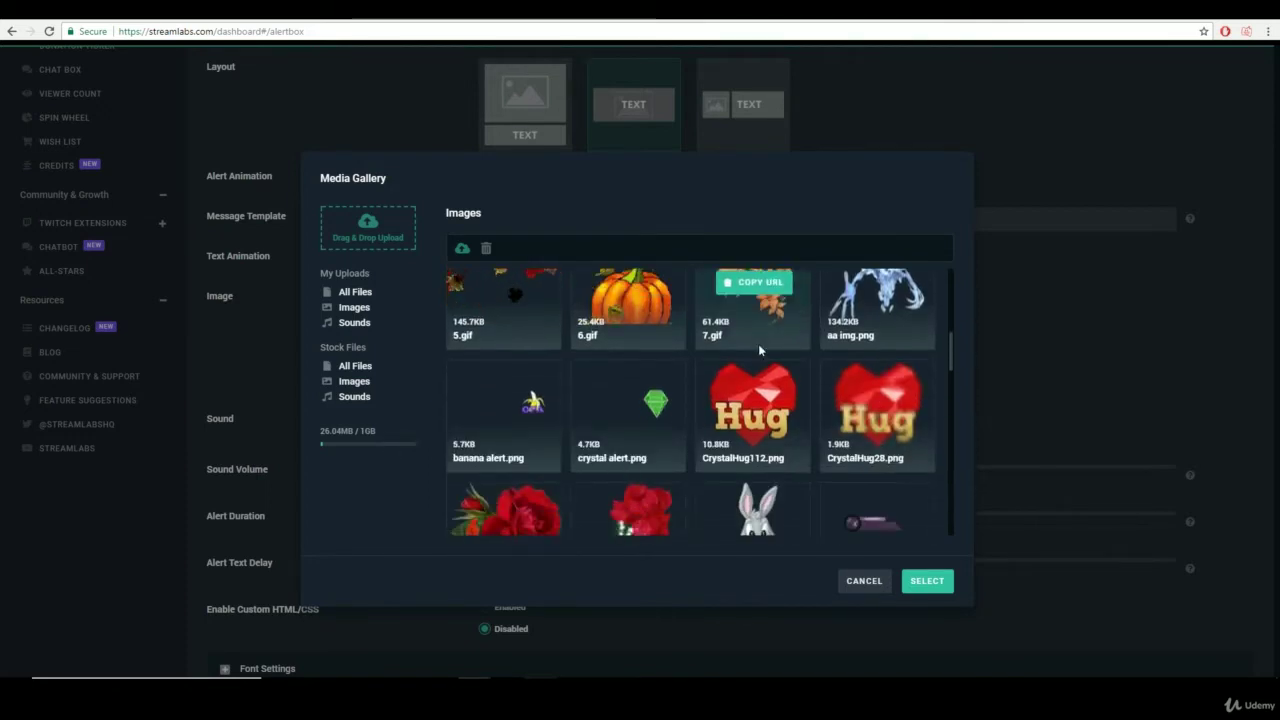
pyautogui.scroll(4, 814, 385)
pyautogui.scroll(-10, 760, 410)
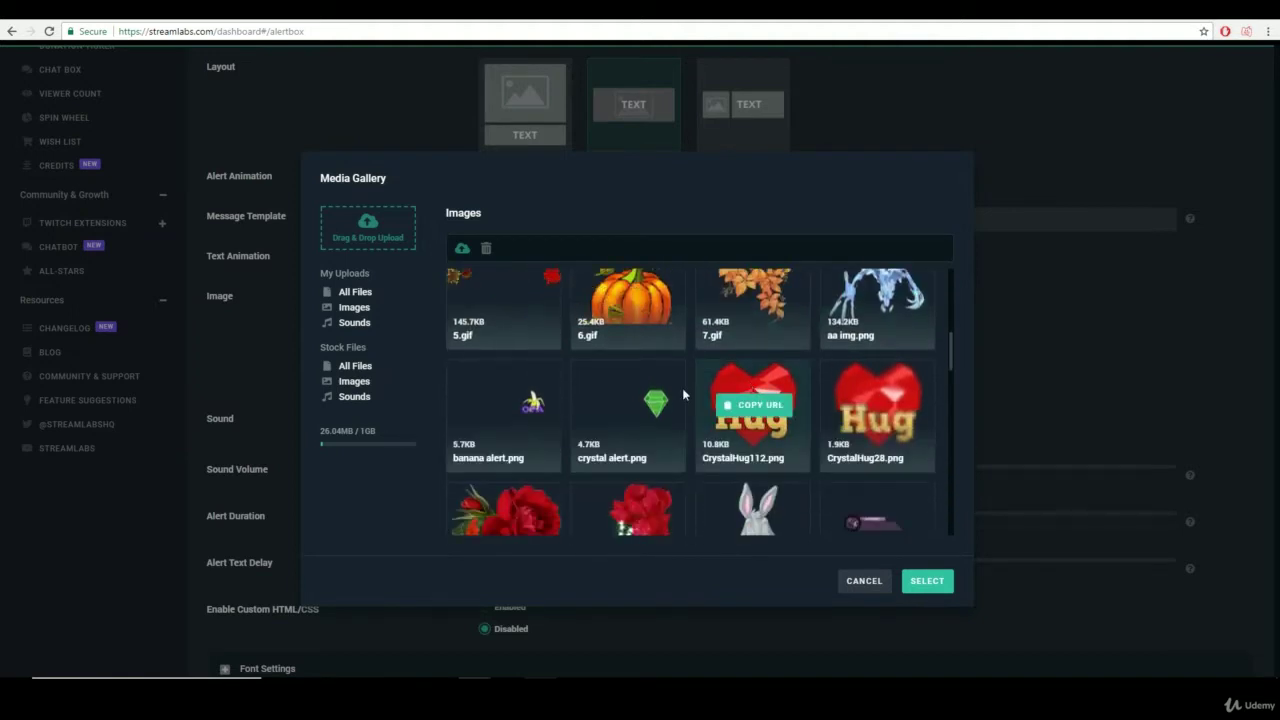
pyautogui.scroll(-8, 680, 432)
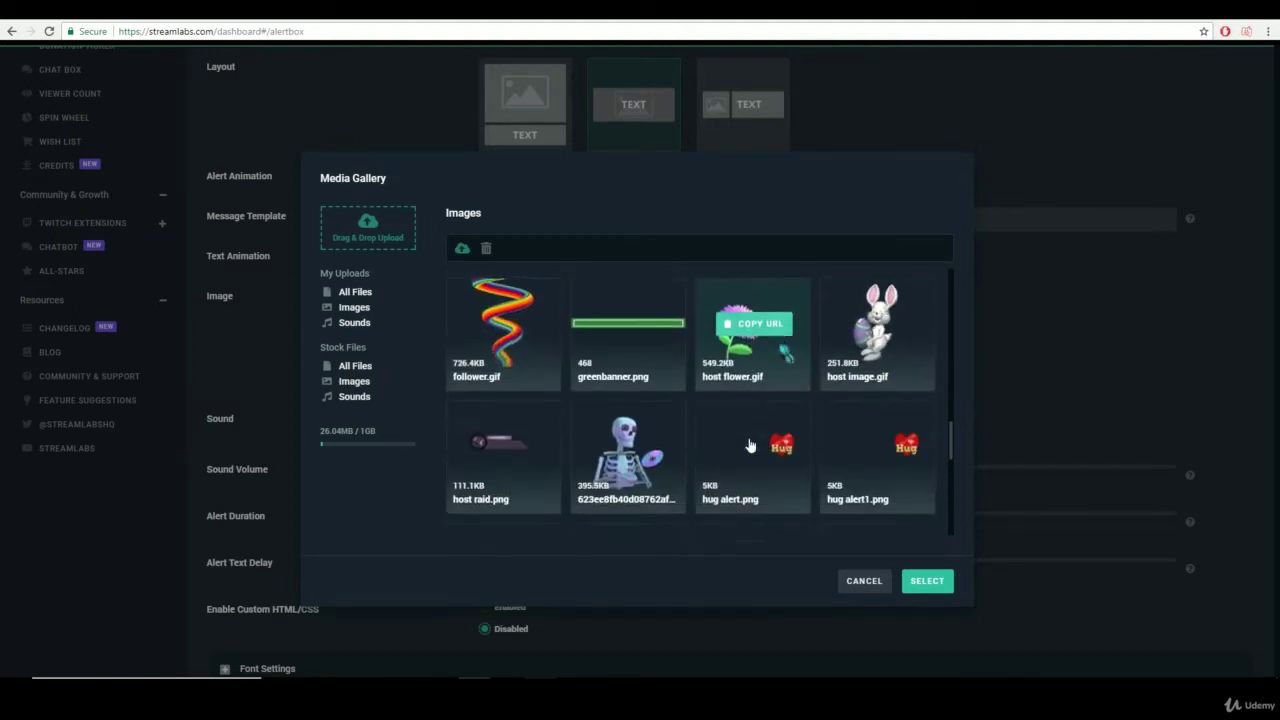
pyautogui.scroll(-2, 694, 430)
pyautogui.scroll(2, 694, 430)
pyautogui.scroll(-3, 690, 431)
pyautogui.scroll(20, 687, 432)
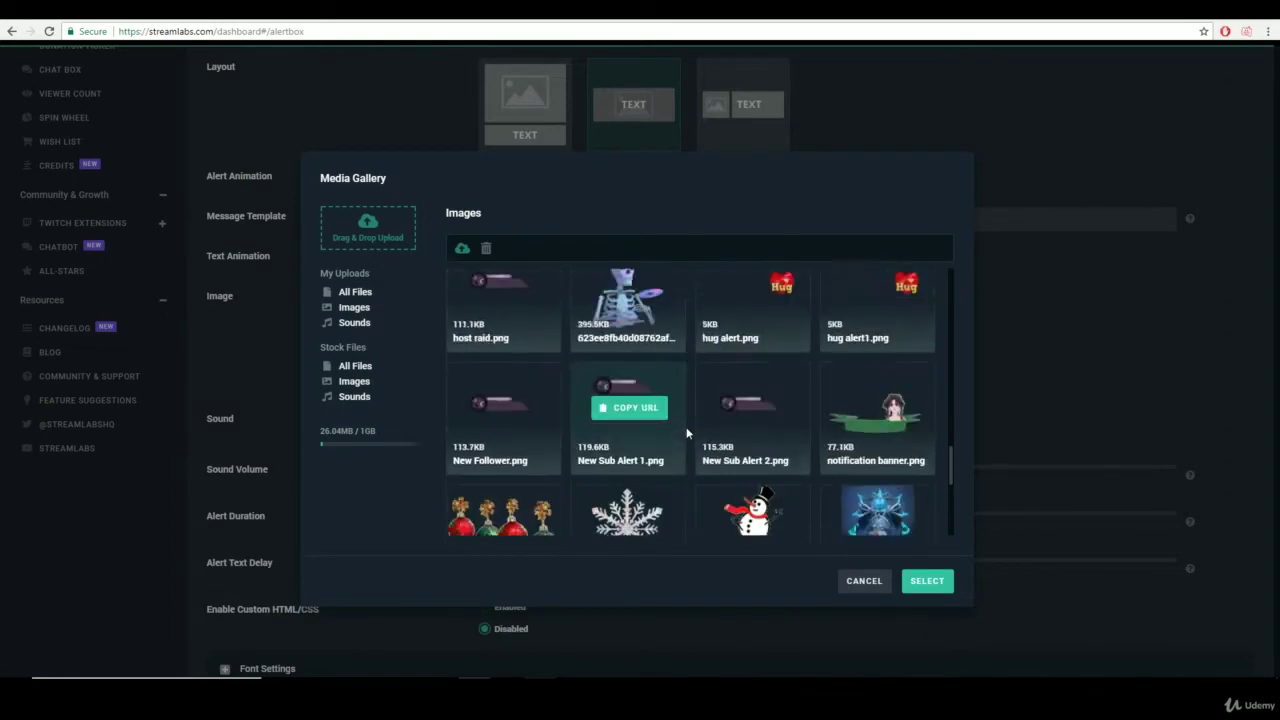
pyautogui.scroll(-6, 640, 350)
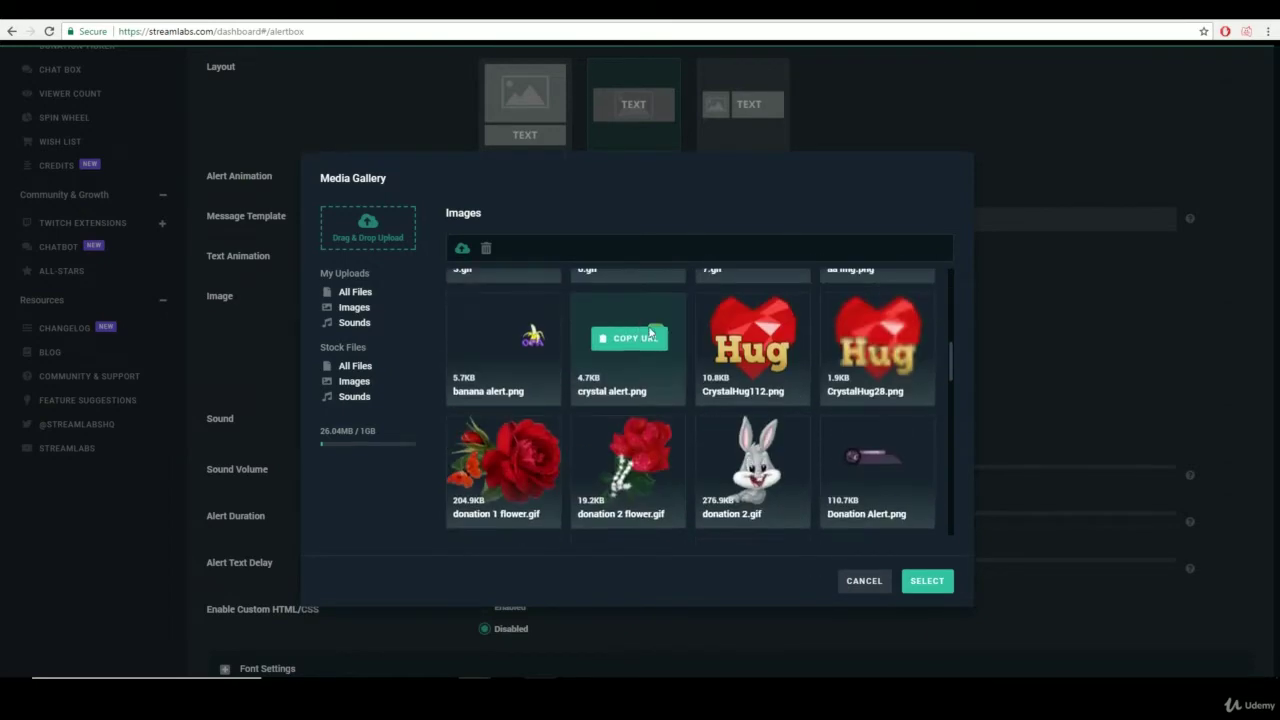
pyautogui.scroll(1, 880, 330)
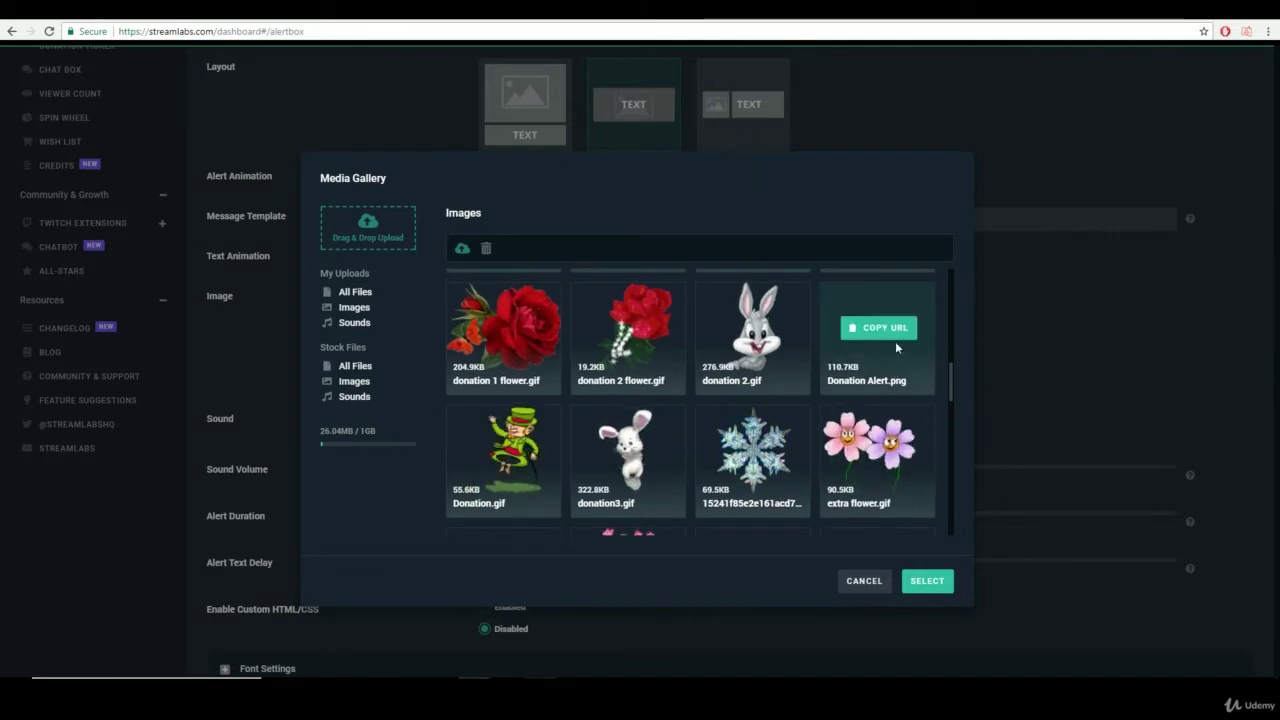
pyautogui.scroll(-2, 730, 426)
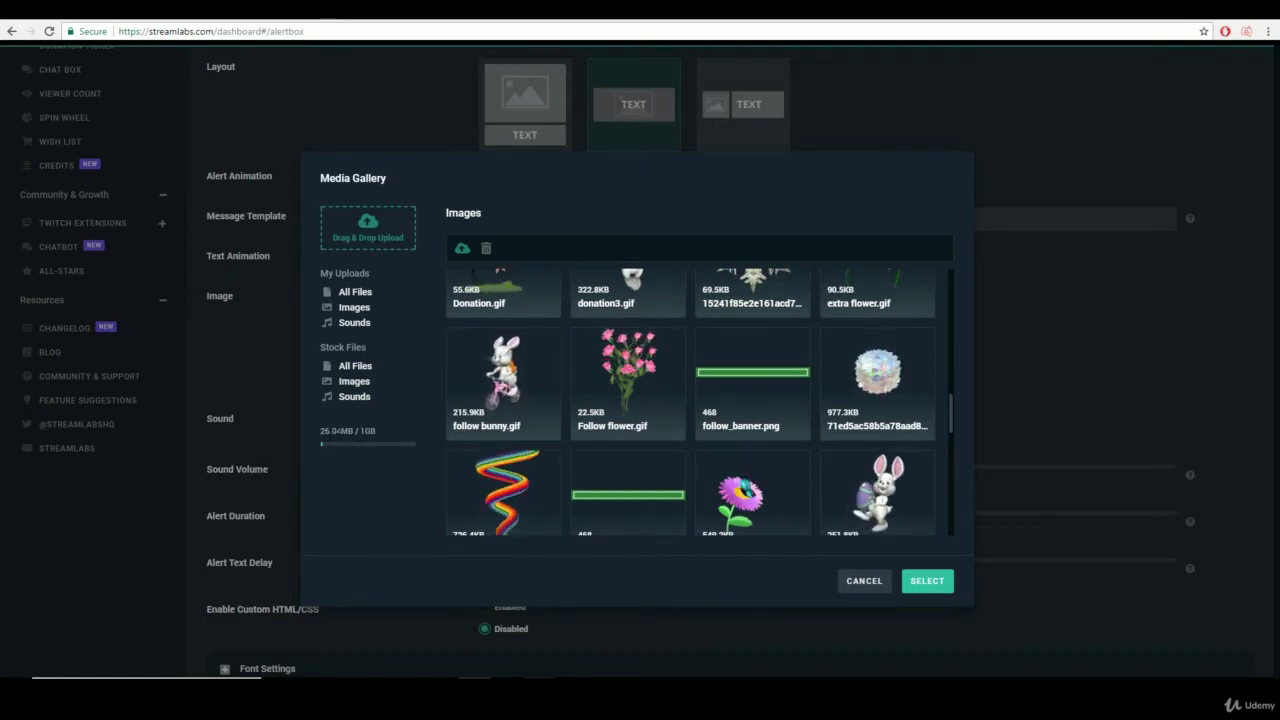
pyautogui.scroll(-1, 790, 470)
pyautogui.scroll(-5, 740, 425)
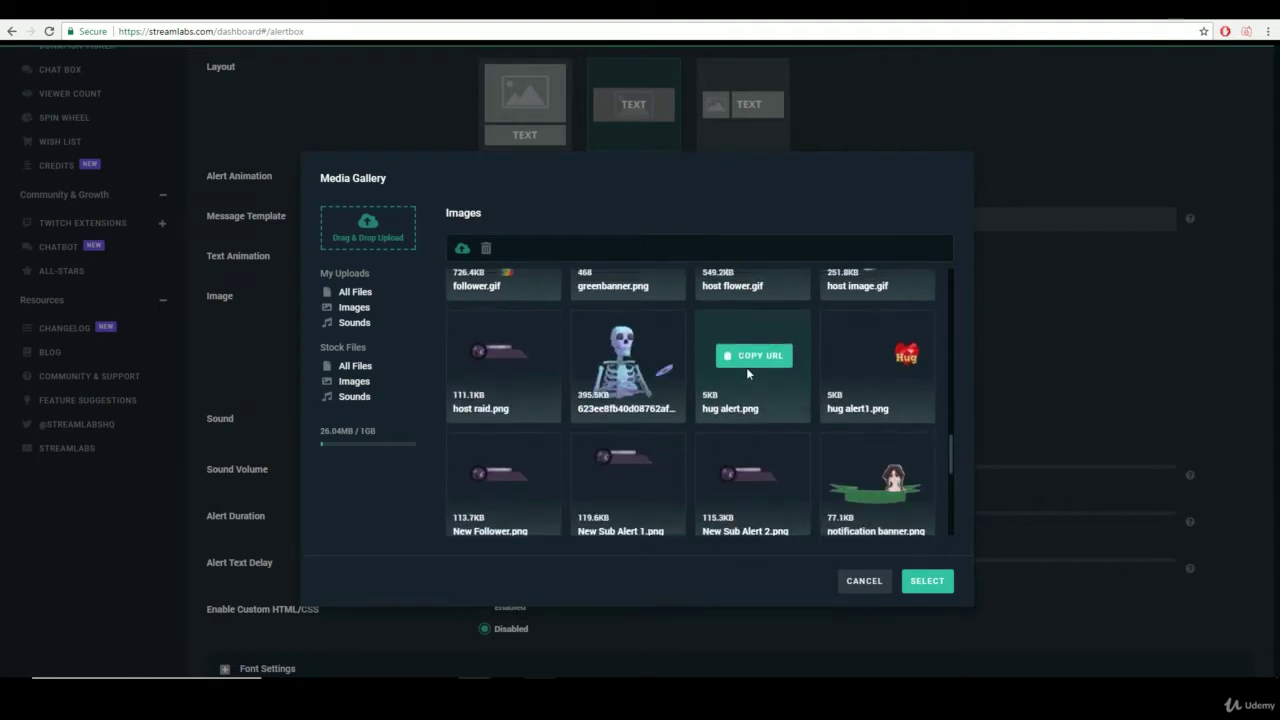
pyautogui.click(866, 584)
# Step: Browse the uploaded sounds available for the follow alert and close the media gallery without choosing one
pyautogui.scroll(-1, 823, 333)
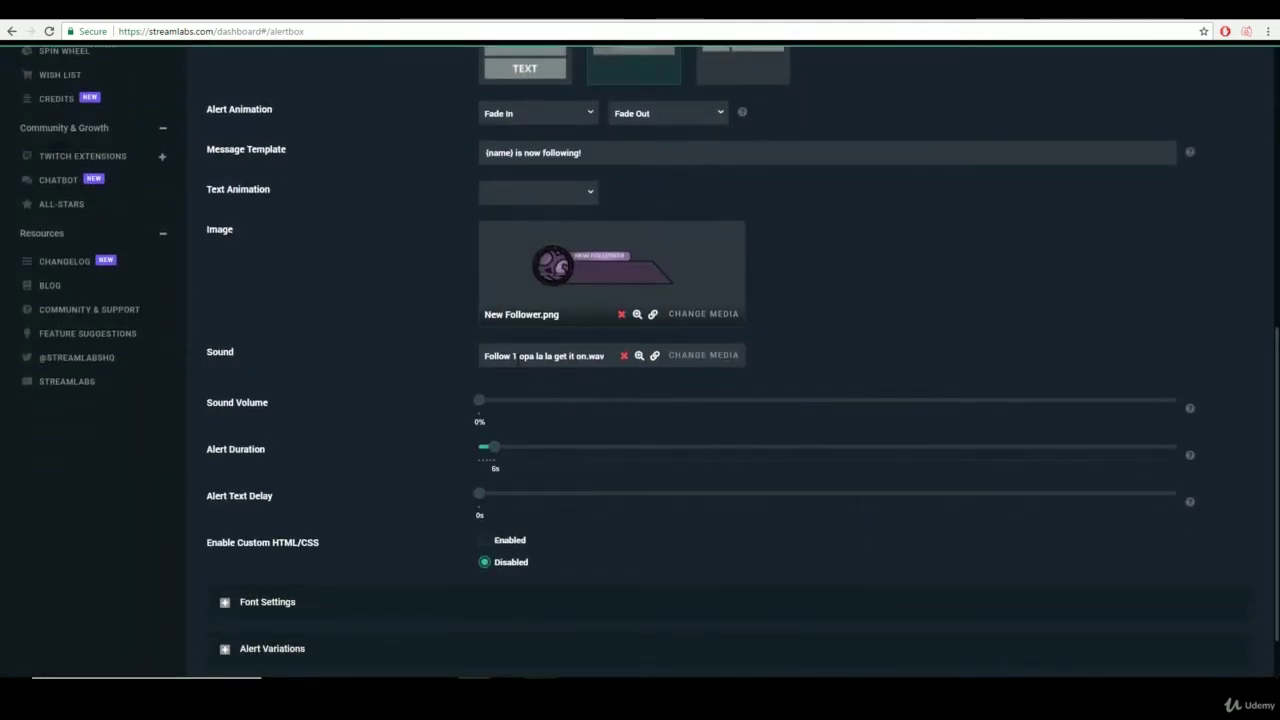
pyautogui.click(697, 362)
pyautogui.scroll(-3, 706, 395)
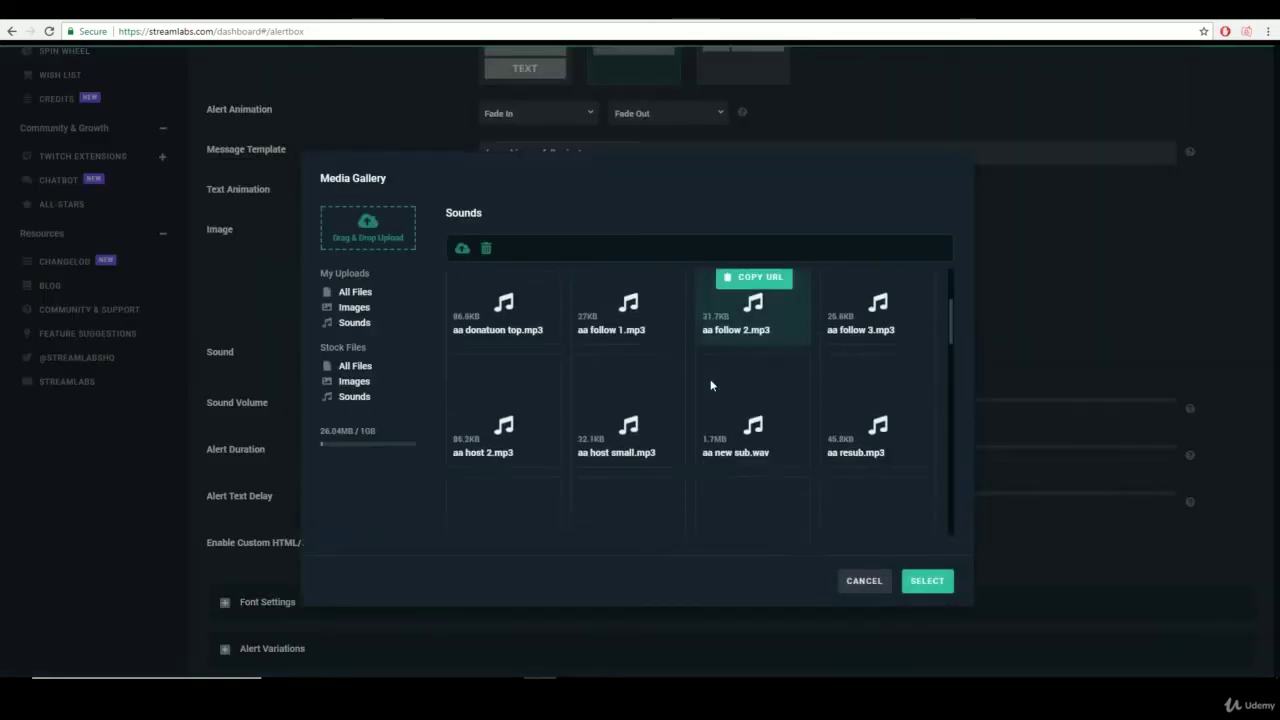
pyautogui.scroll(3, 650, 330)
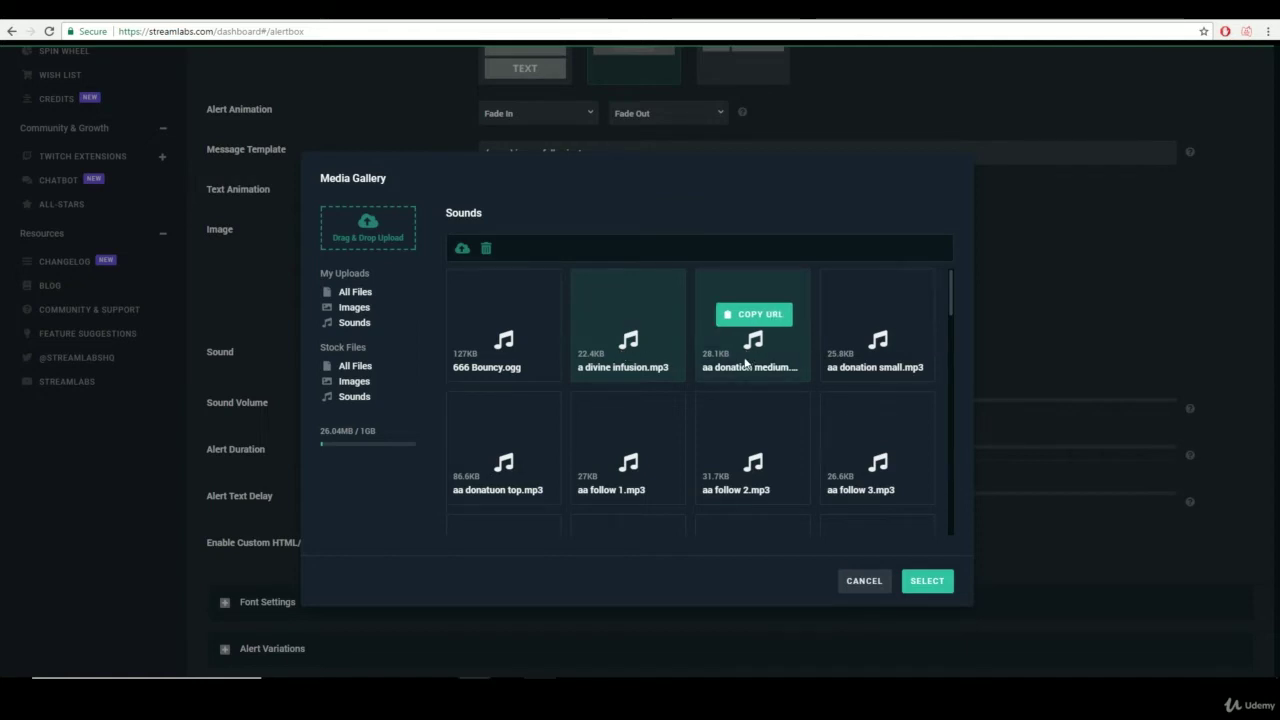
pyautogui.scroll(-5, 752, 420)
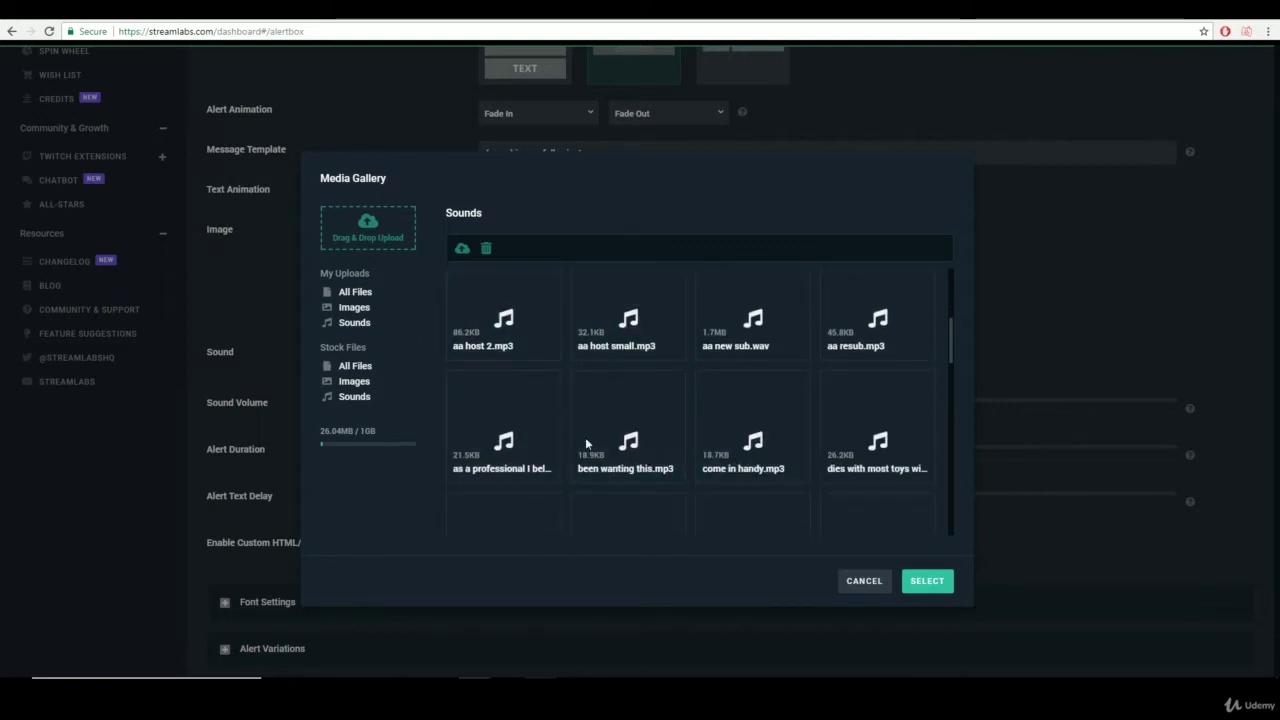
pyautogui.scroll(5, 655, 340)
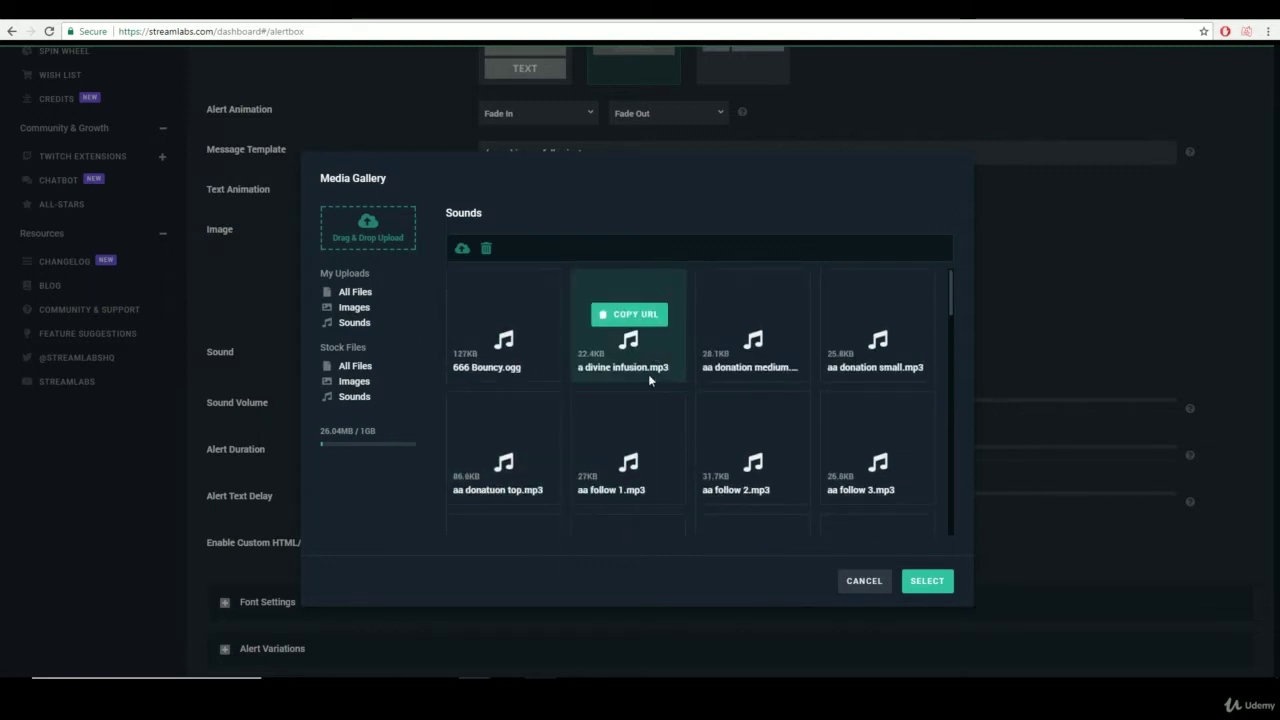
pyautogui.click(865, 588)
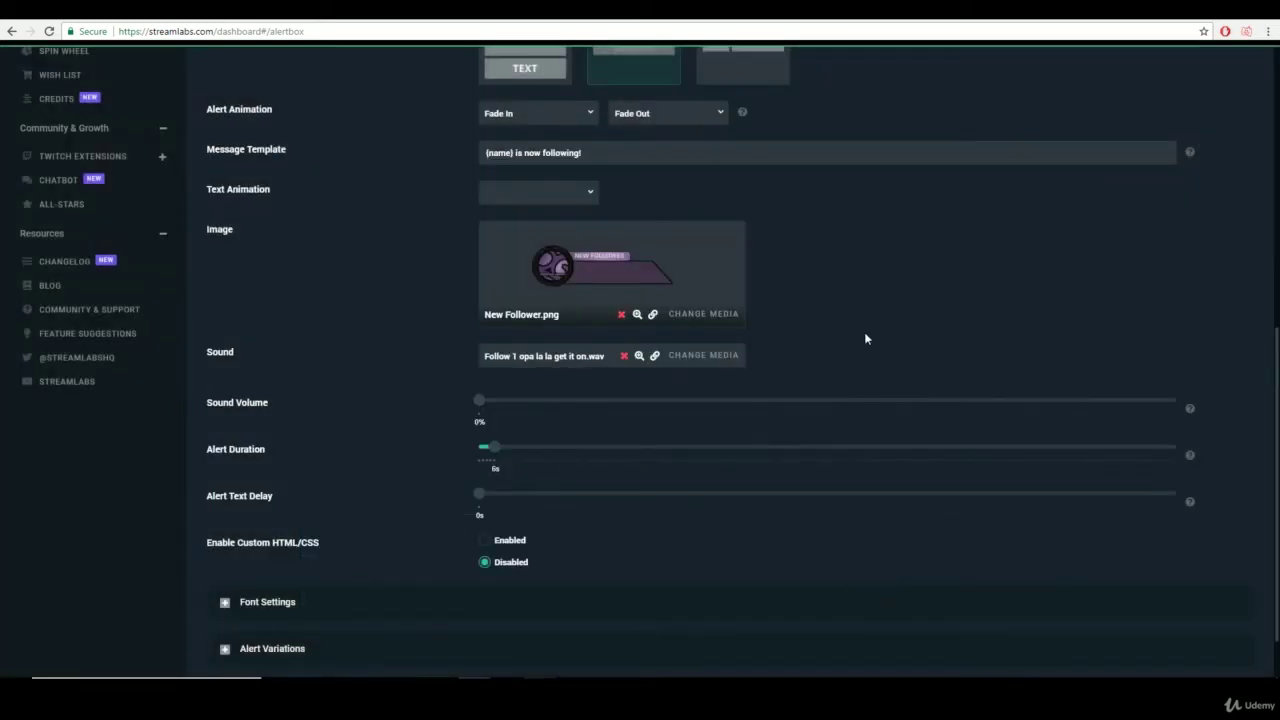
# Step: Open a new variation for the follow alert, examine its condition and other options, and cancel it
pyautogui.scroll(-2, 864, 332)
pyautogui.click(243, 575)
pyautogui.scroll(-3, 546, 400)
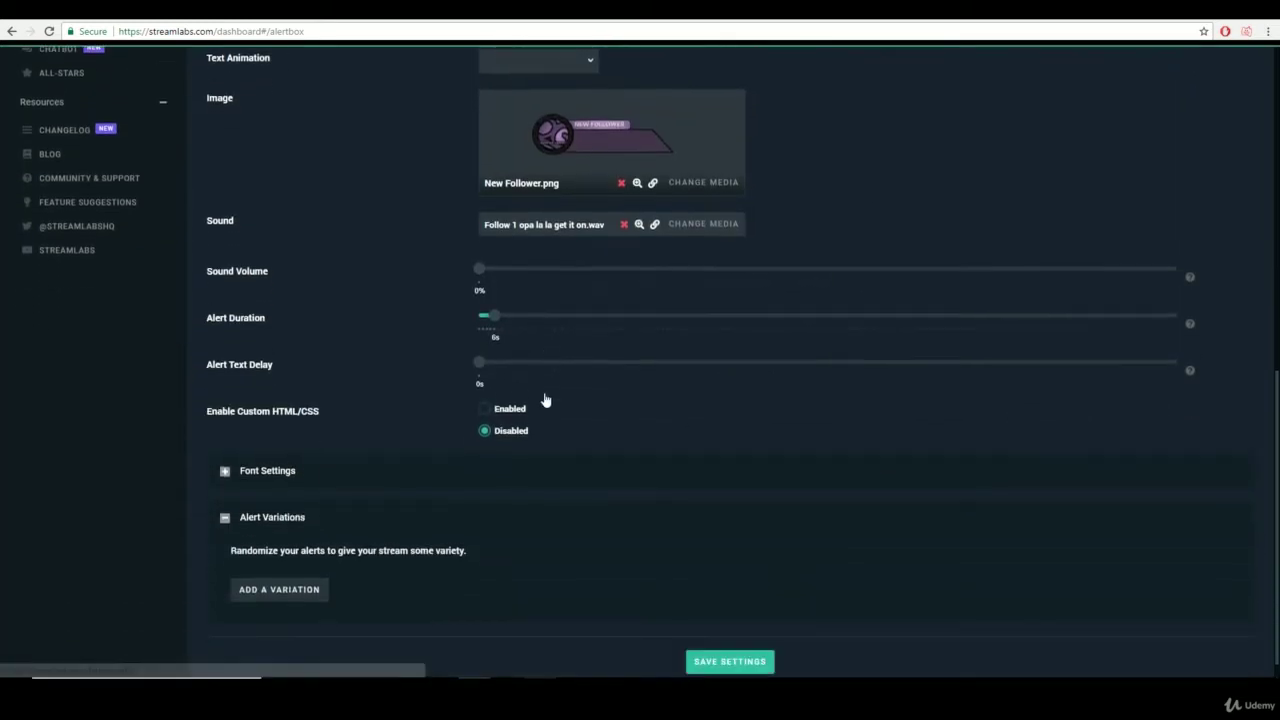
pyautogui.click(299, 566)
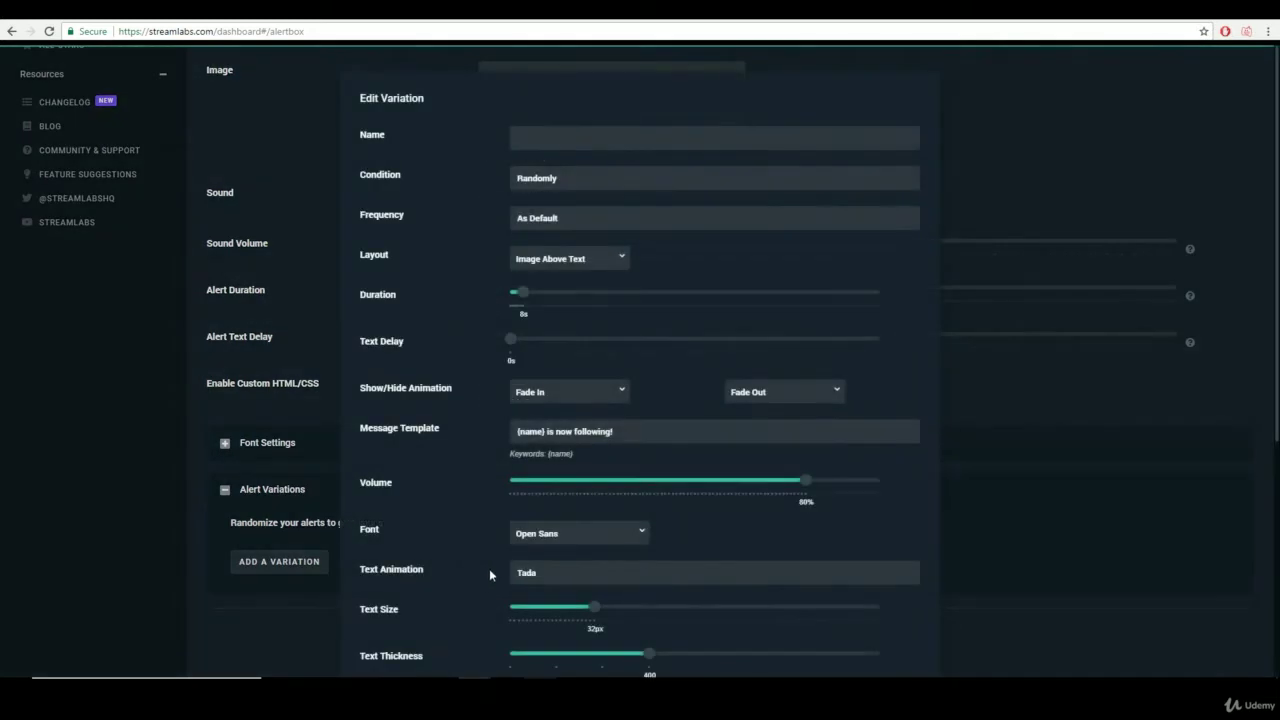
pyautogui.click(565, 176)
pyautogui.click(565, 177)
pyautogui.scroll(-2, 449, 379)
pyautogui.scroll(-2, 449, 382)
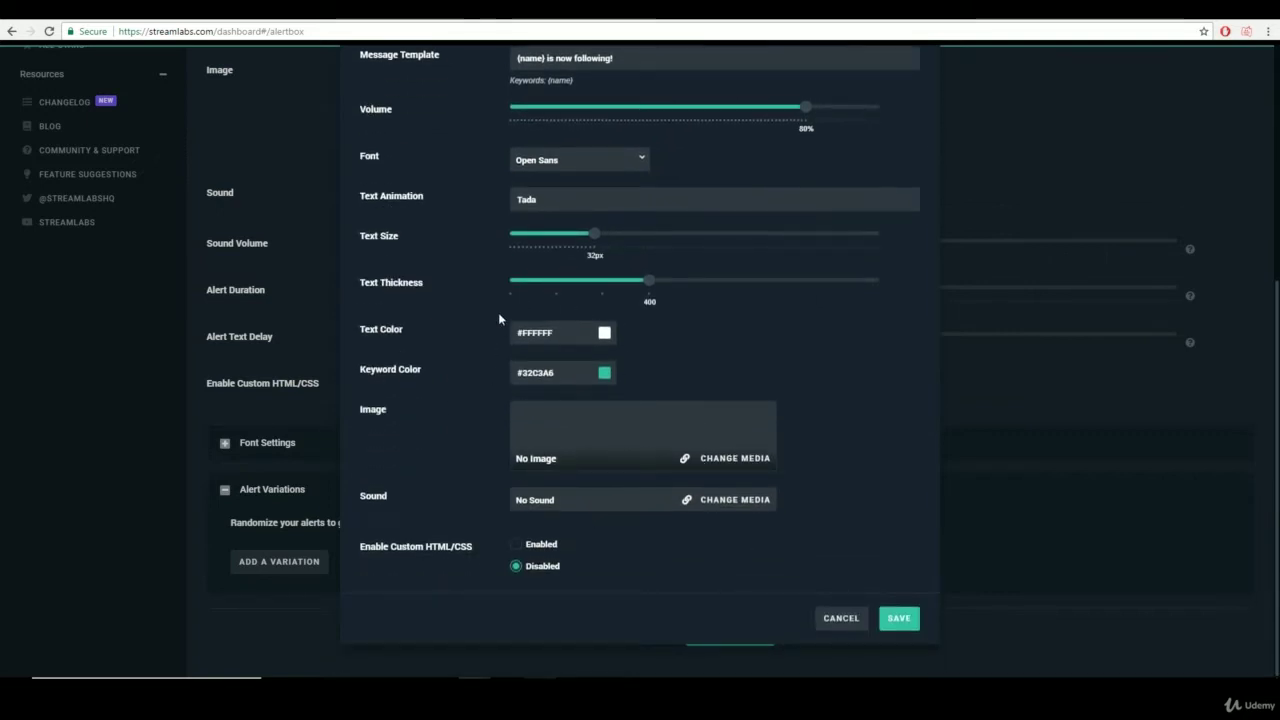
pyautogui.click(837, 617)
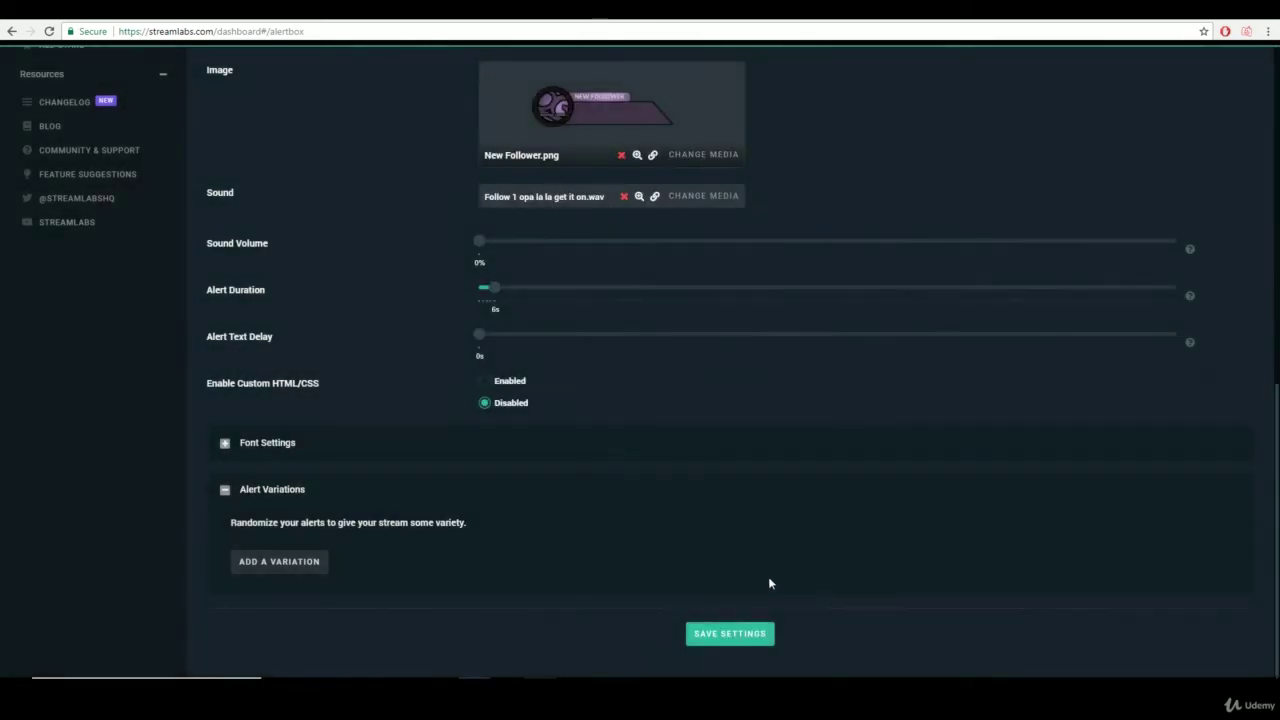
# Step: Open the subscription alert settings and review their layout, animation, message template, image and sound
pyautogui.scroll(10, 646, 467)
pyautogui.scroll(-1, 360, 420)
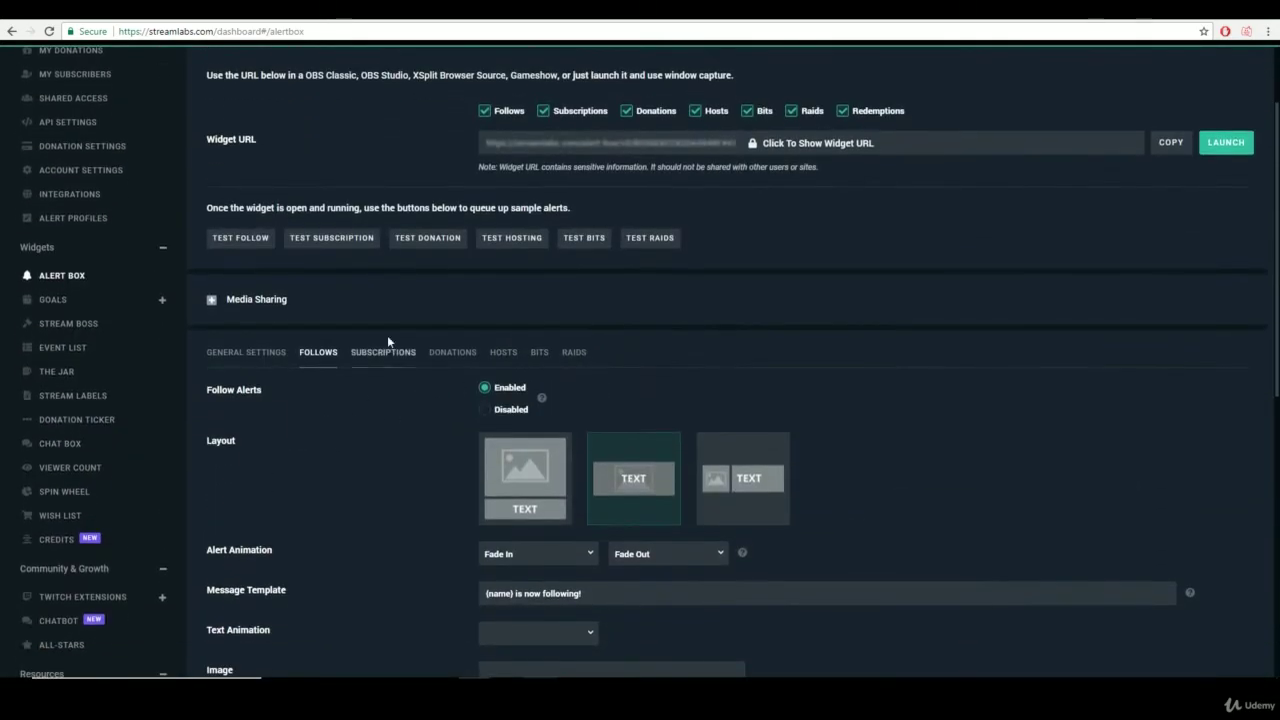
pyautogui.click(386, 350)
pyautogui.scroll(-1, 449, 323)
pyautogui.scroll(-1, 449, 323)
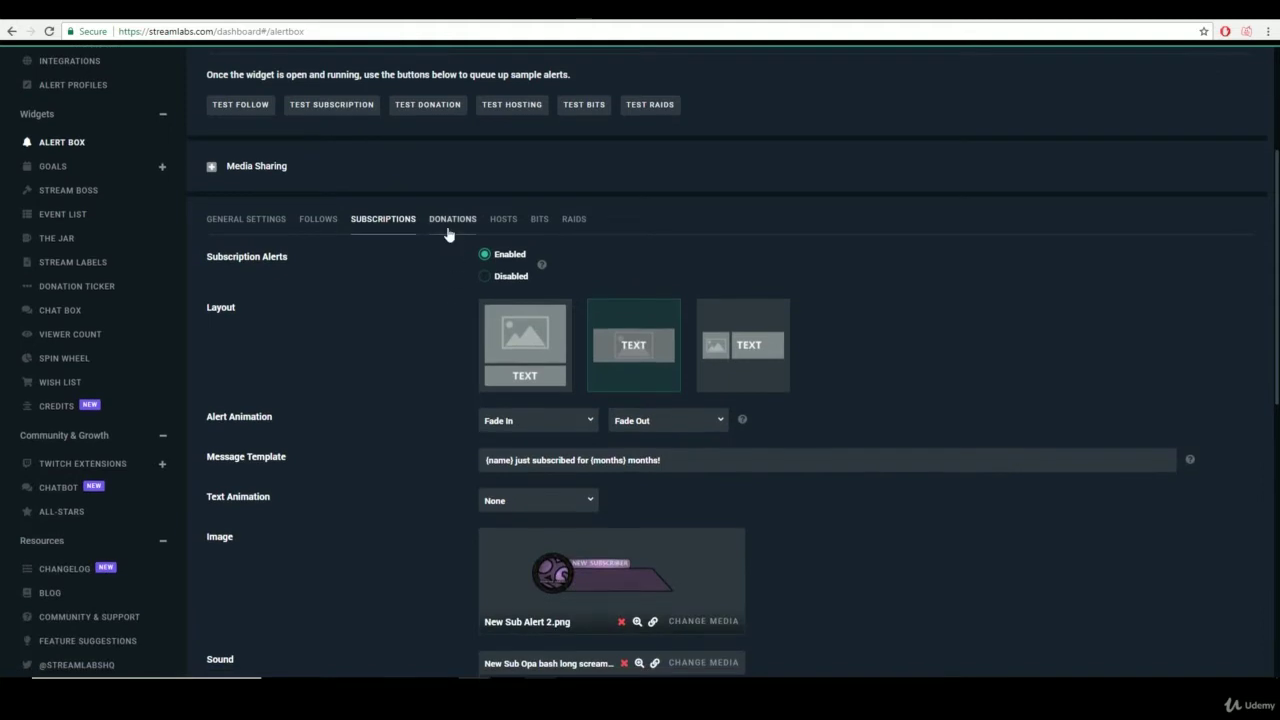
# Step: Look through the donation, host, bits and raid alert settings, and return to the subscription alerts
pyautogui.click(450, 219)
pyautogui.click(519, 222)
pyautogui.click(539, 220)
pyautogui.click(574, 220)
pyautogui.scroll(-5, 678, 338)
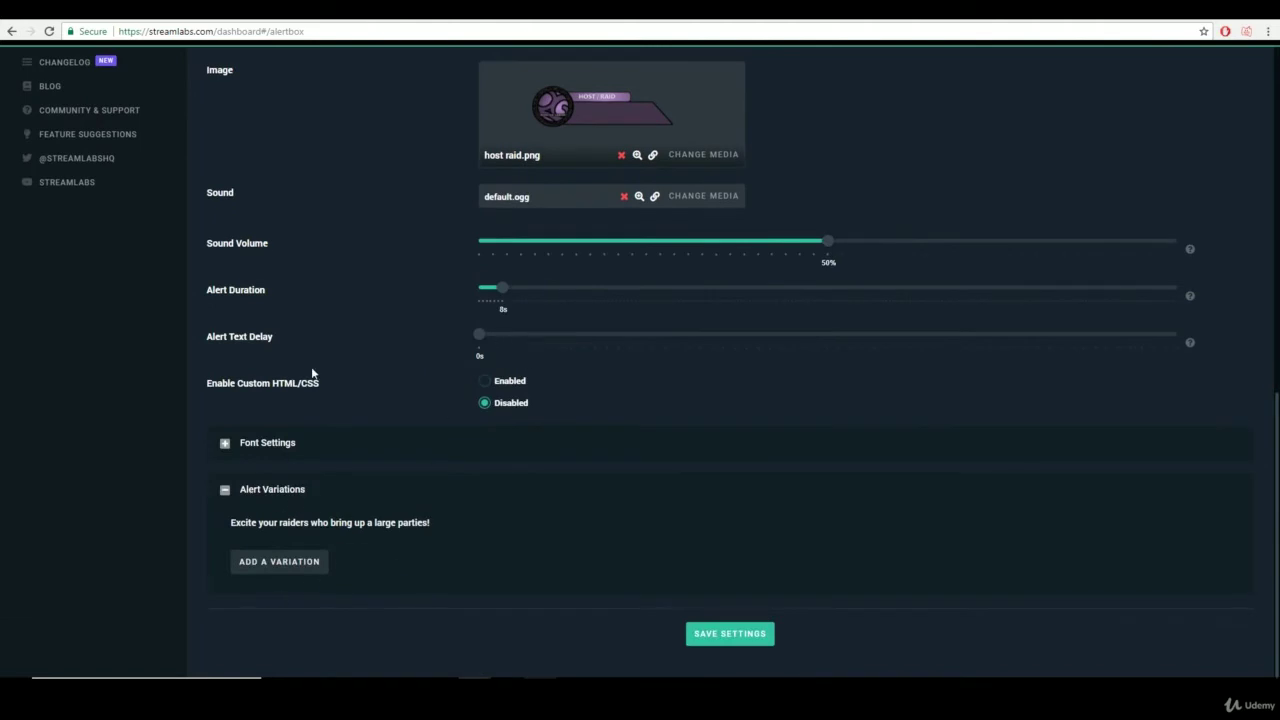
pyautogui.scroll(6, 317, 360)
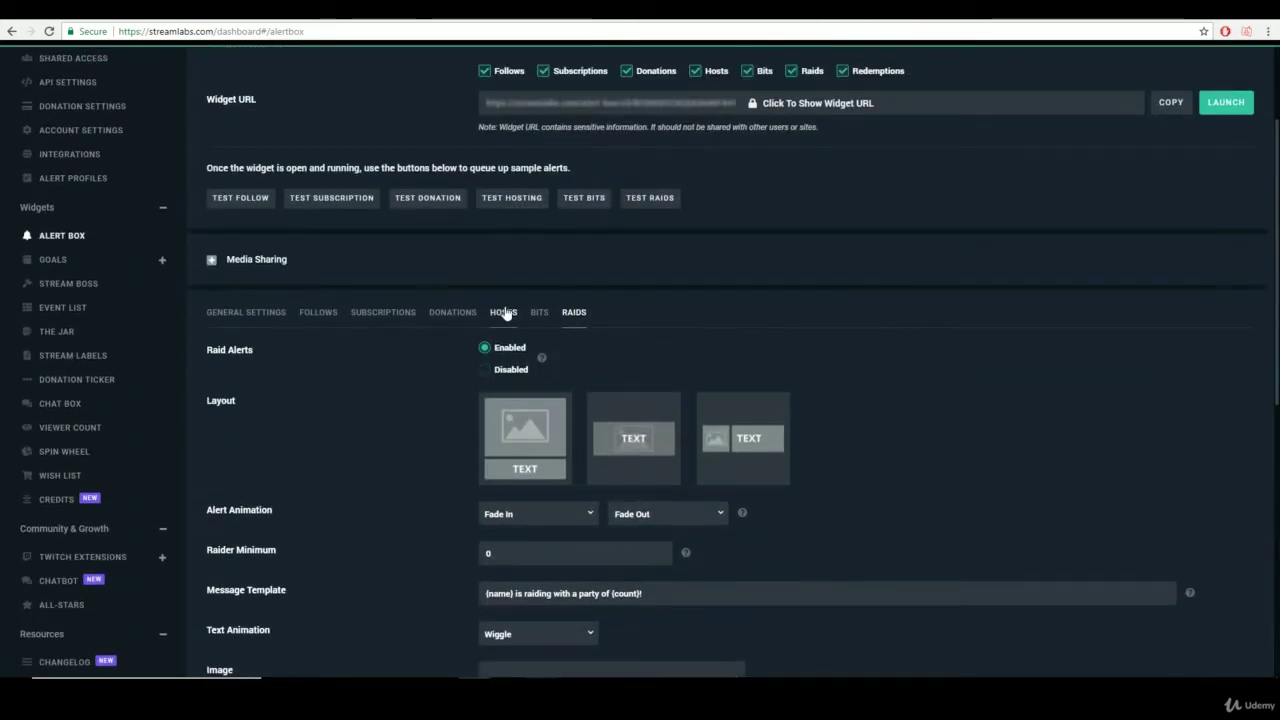
pyautogui.click(539, 312)
pyautogui.click(383, 314)
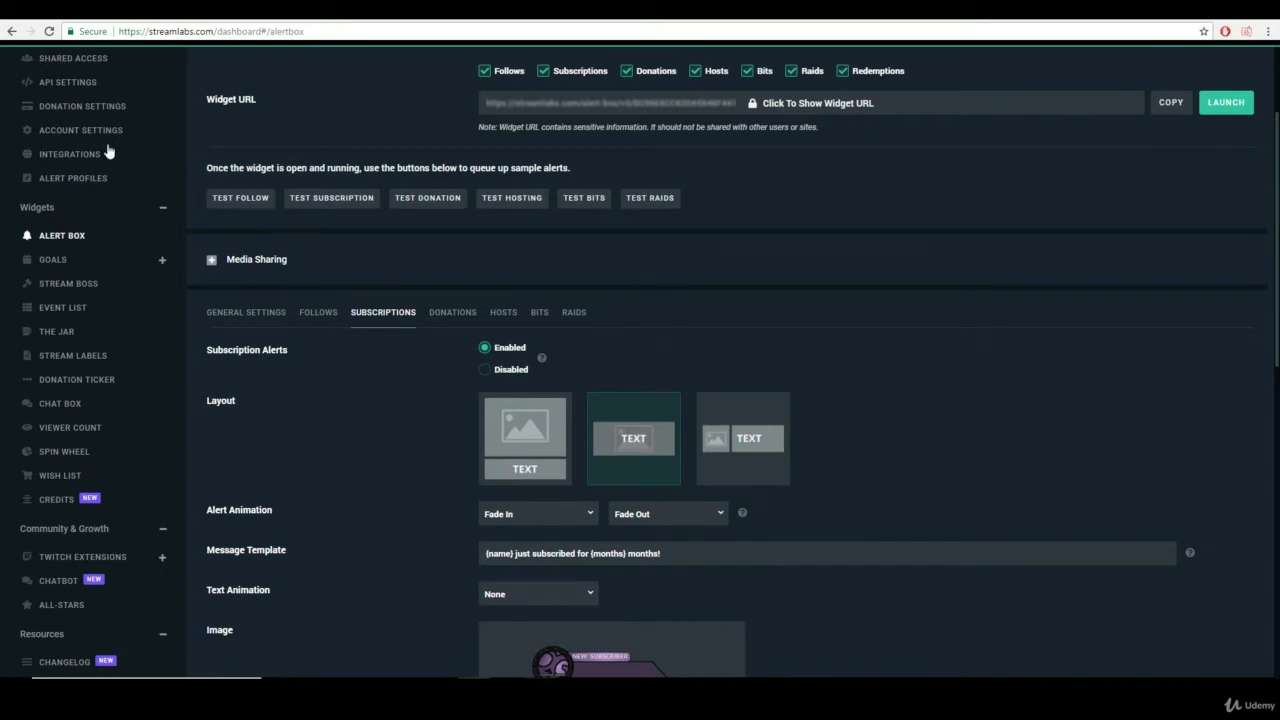
# Step: Open the Donation Settings and review the payment methods available for receiving tips
pyautogui.scroll(3, 130, 110)
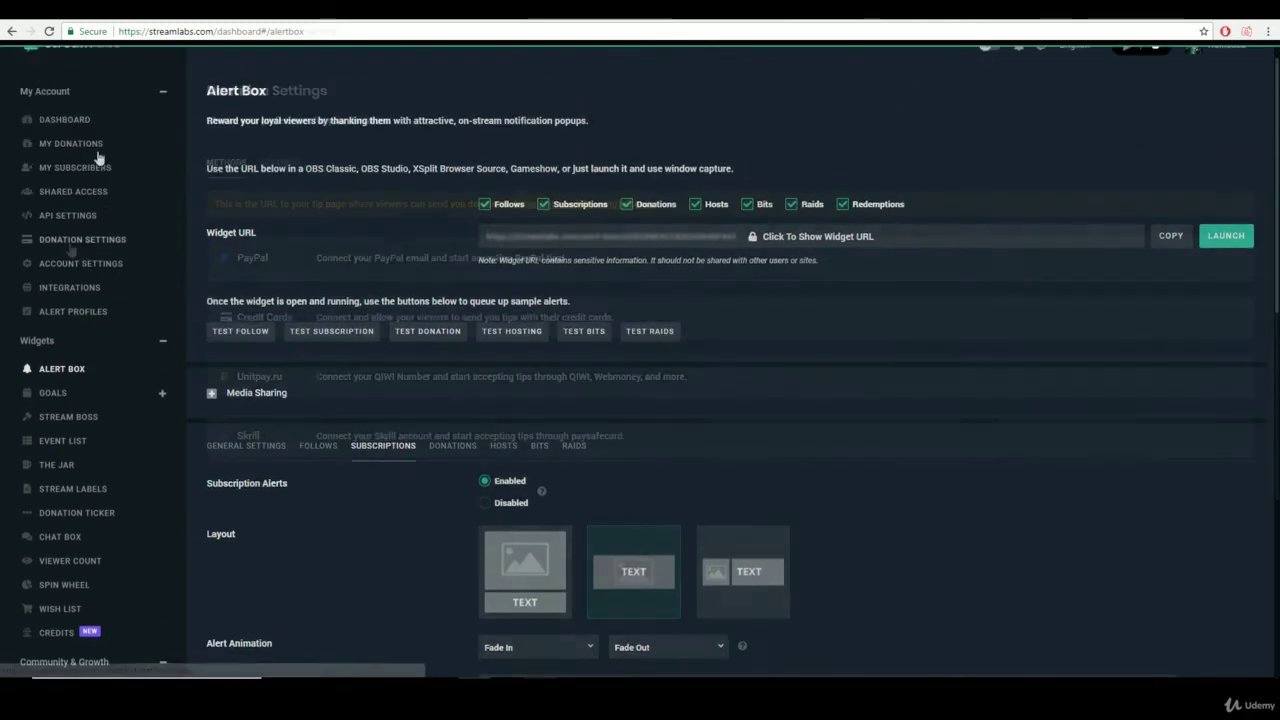
pyautogui.click(50, 241)
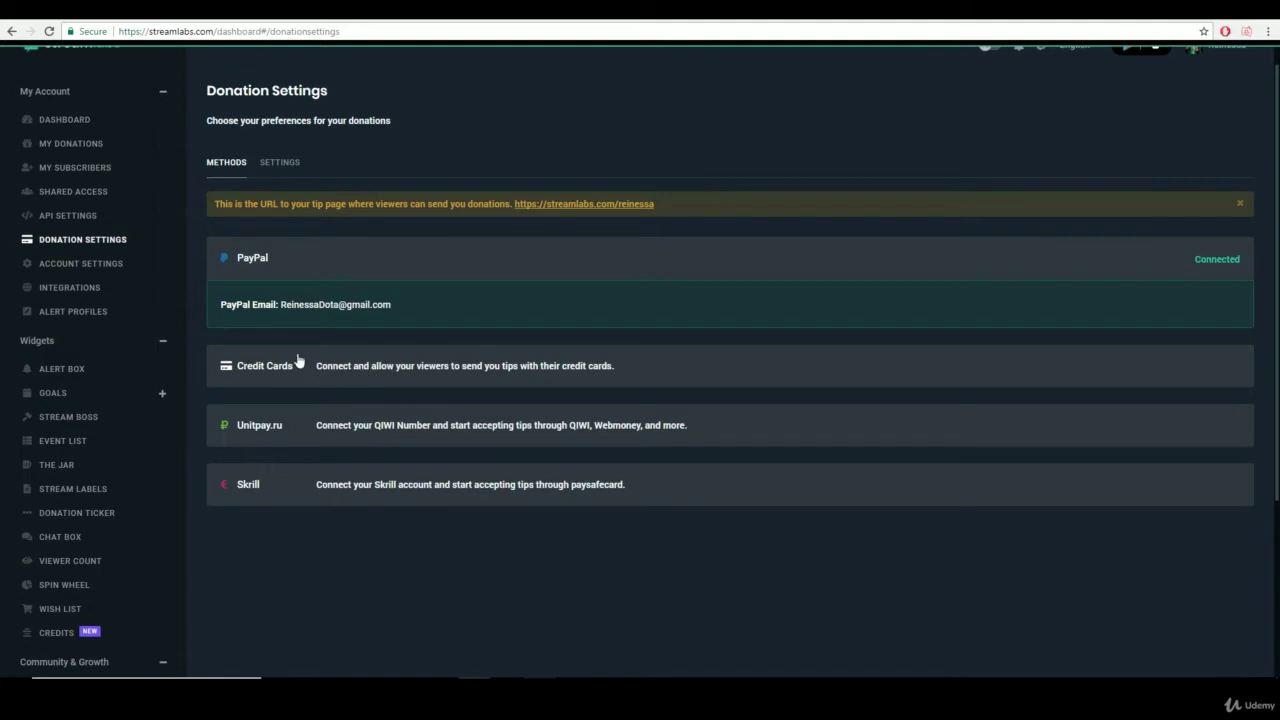
pyautogui.scroll(-1, 344, 353)
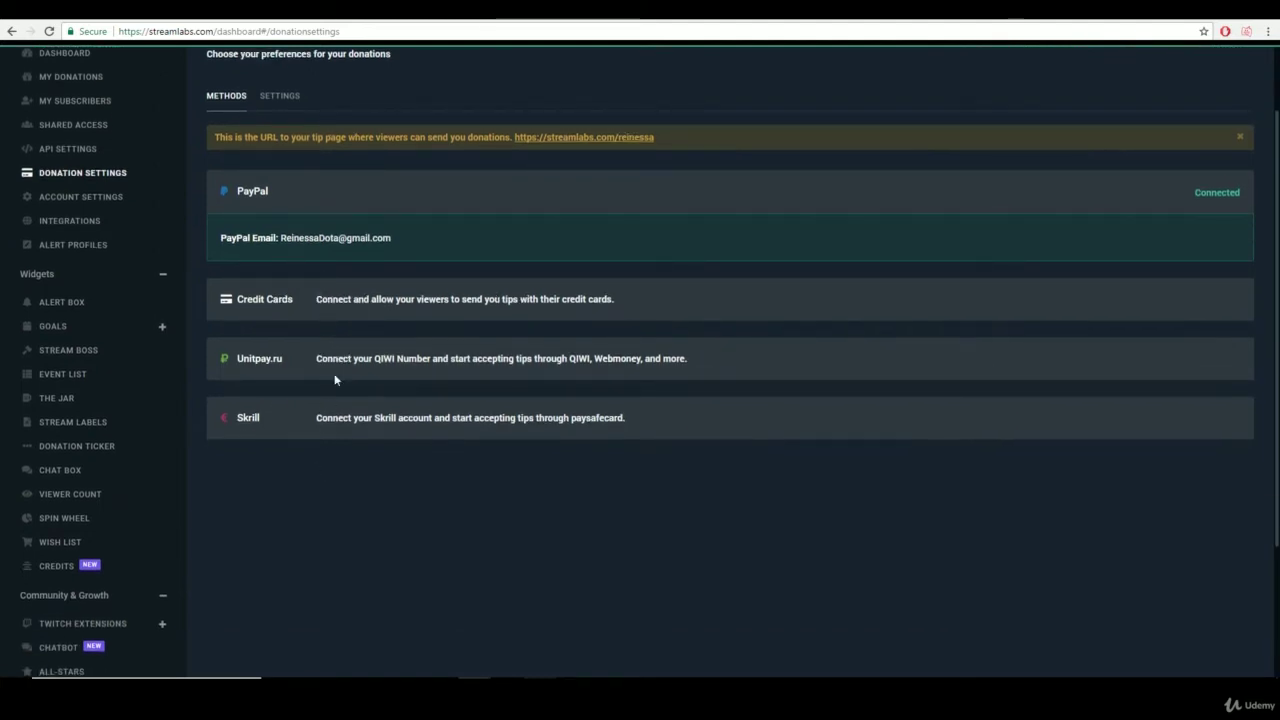
pyautogui.scroll(1, 337, 354)
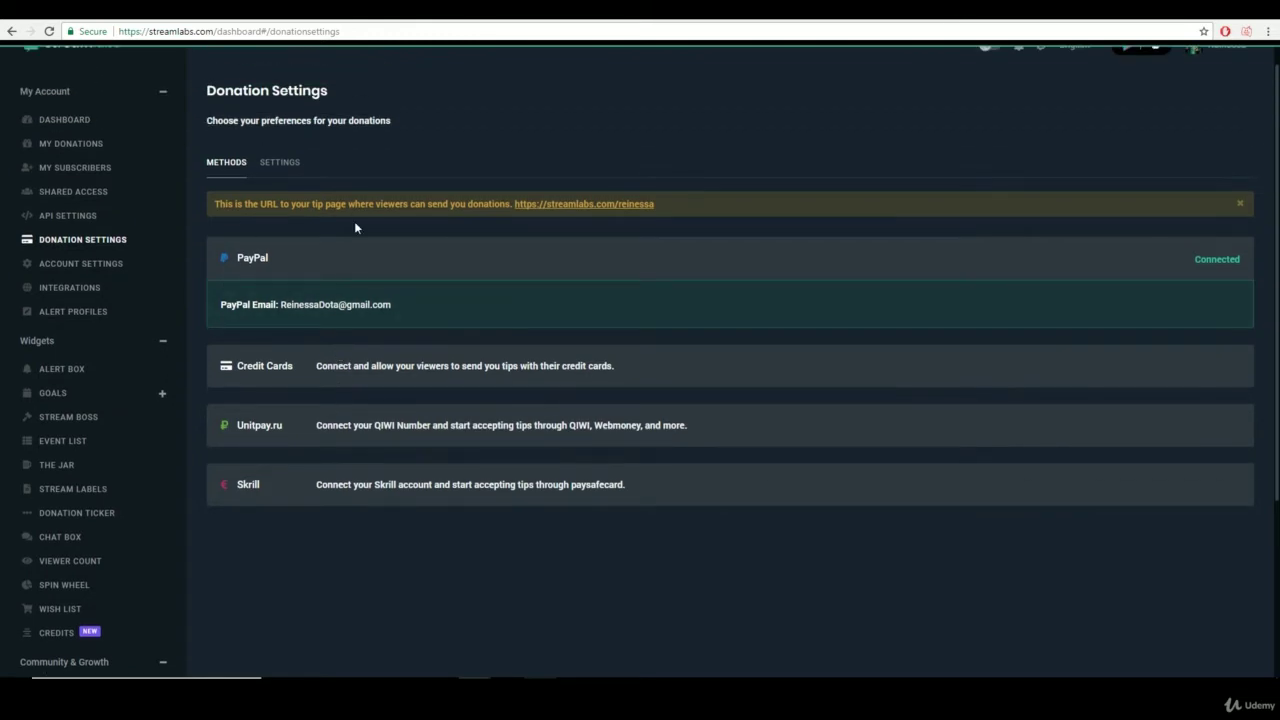
# Step: Return to the Alert Box and review the donation alert's image, sound, volume and duration settings
pyautogui.click(72, 374)
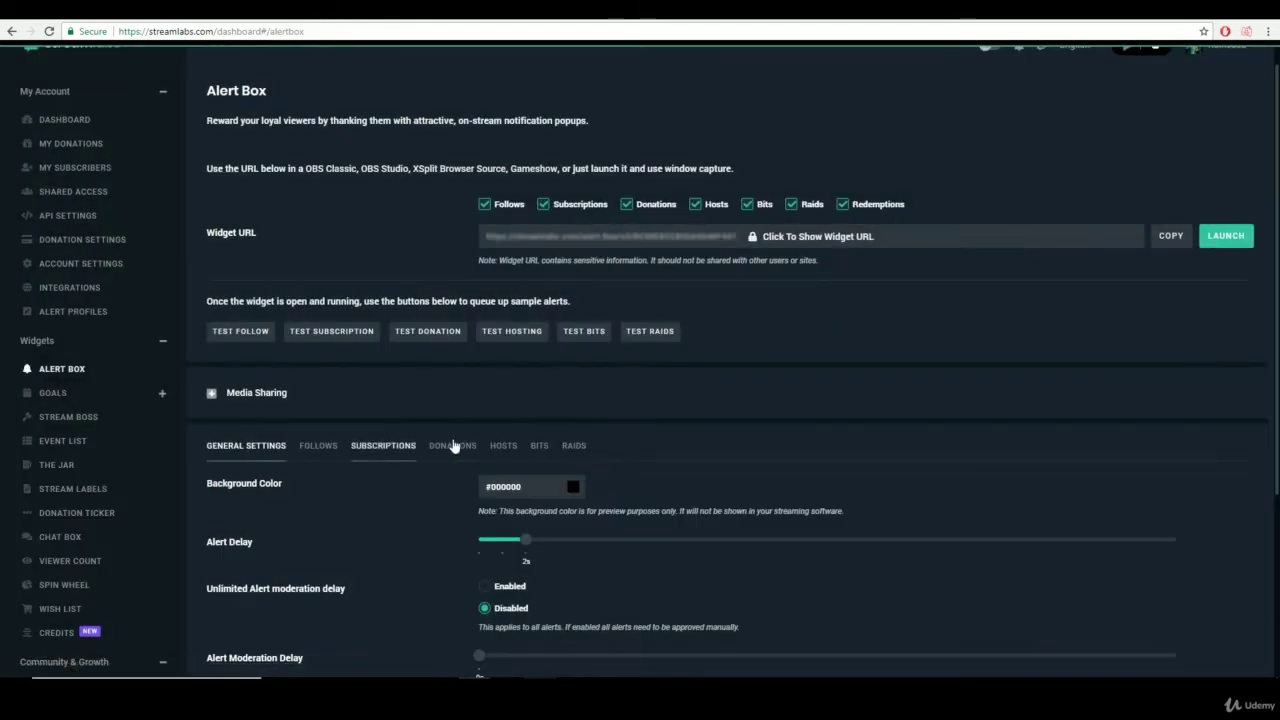
pyautogui.click(453, 445)
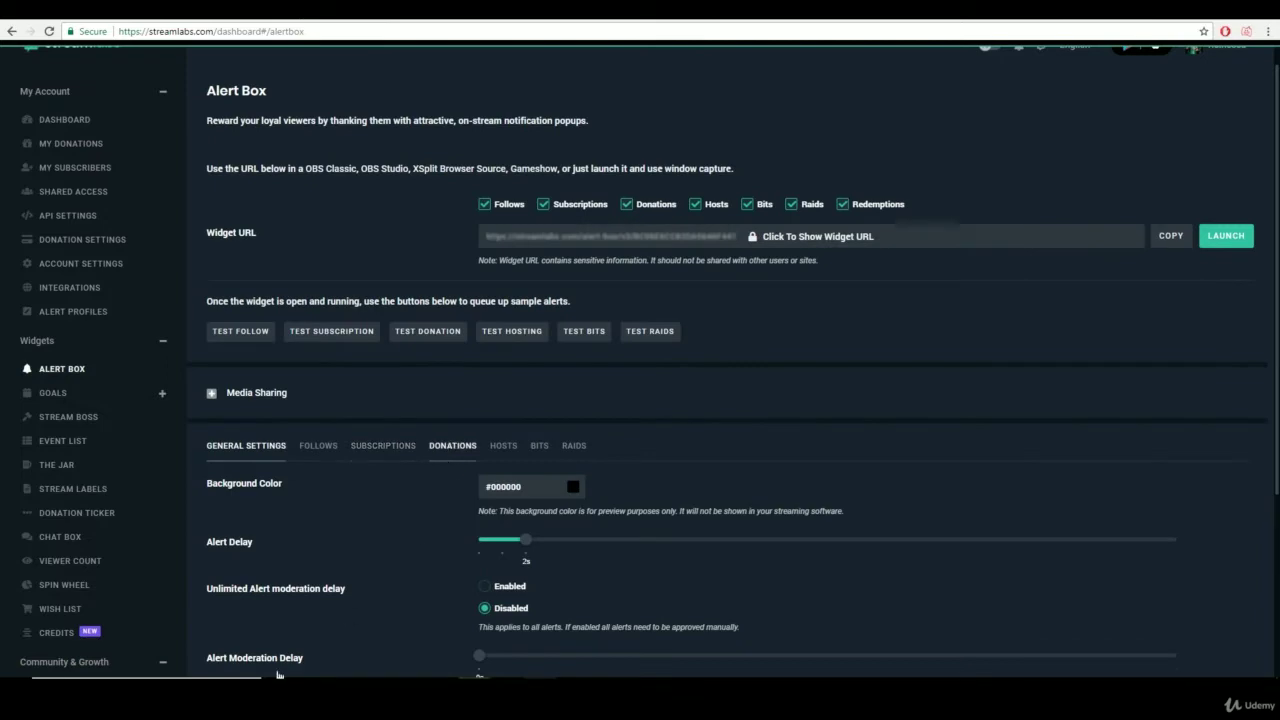
pyautogui.scroll(-4, 766, 429)
pyautogui.scroll(-2, 771, 343)
pyautogui.scroll(2, 665, 160)
pyautogui.scroll(-5, 748, 206)
pyautogui.scroll(-2, 750, 211)
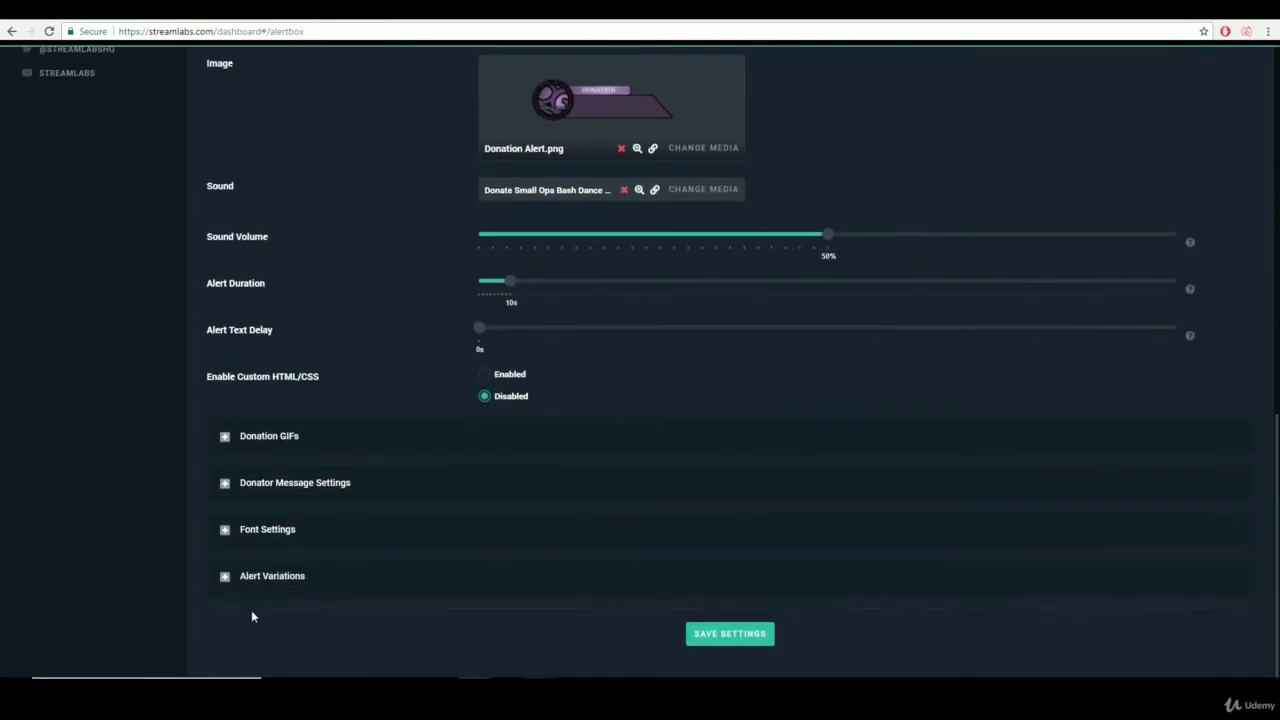
# Step: Expand the donation alert's variations and examine the conditions set for specific donation amounts
pyautogui.click(229, 578)
pyautogui.scroll(-3, 560, 380)
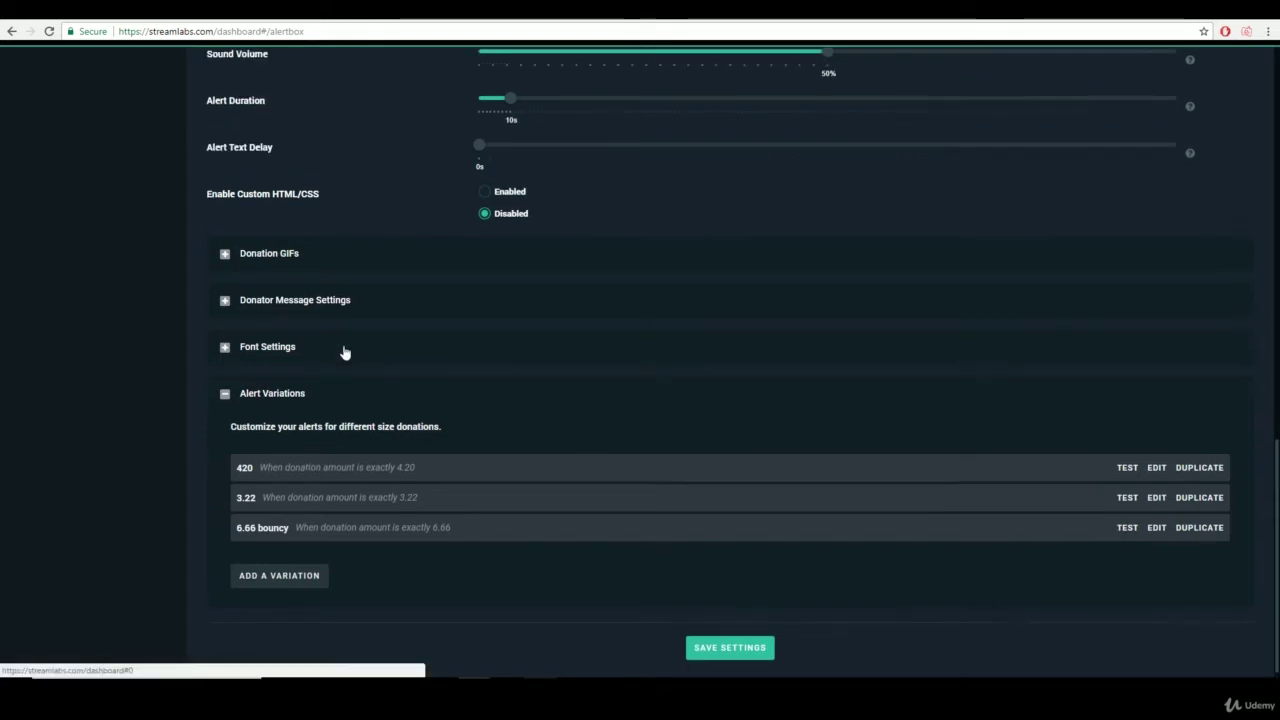
pyautogui.scroll(1, 303, 389)
pyautogui.scroll(2, 346, 449)
pyautogui.scroll(-3, 346, 449)
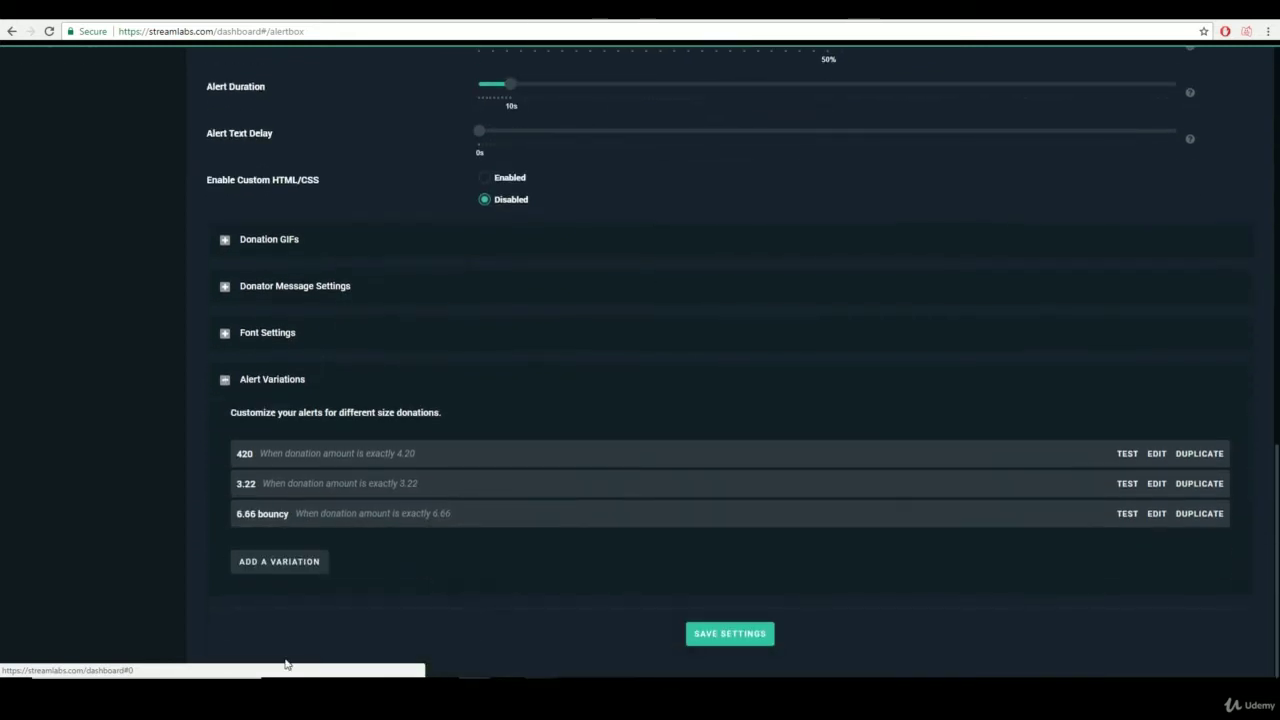
pyautogui.scroll(8, 338, 442)
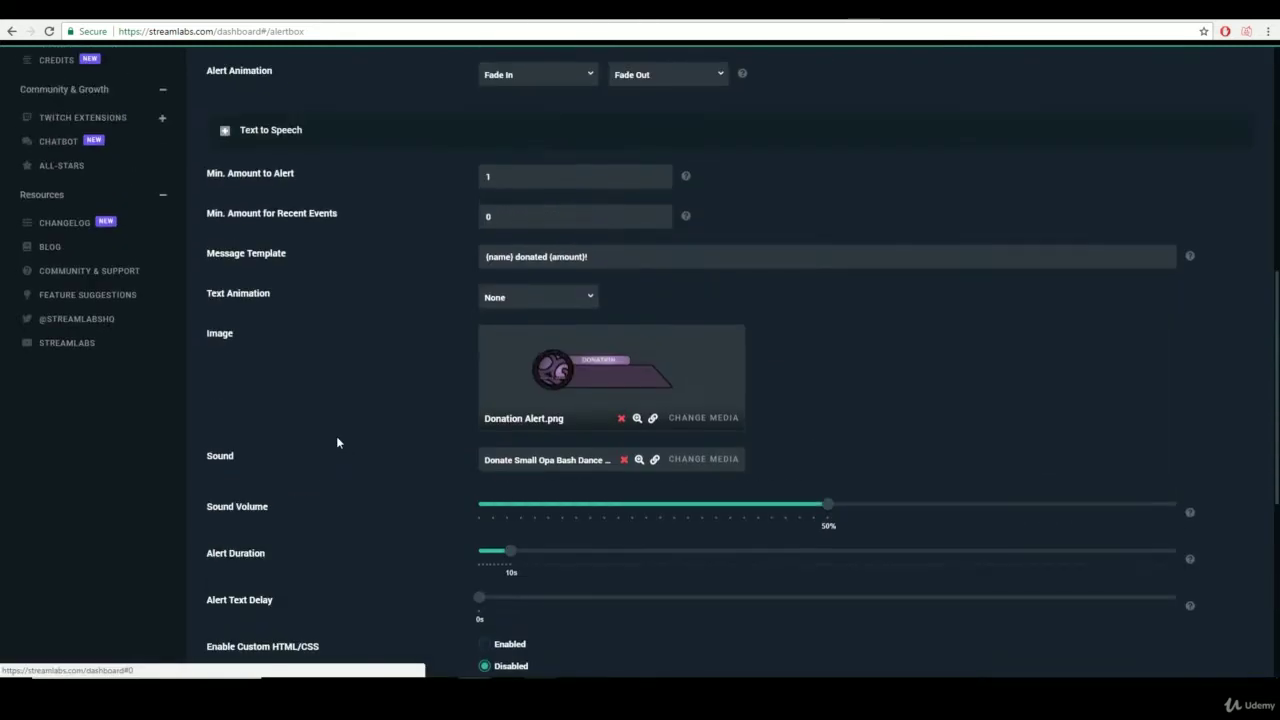
pyautogui.scroll(3, 336, 436)
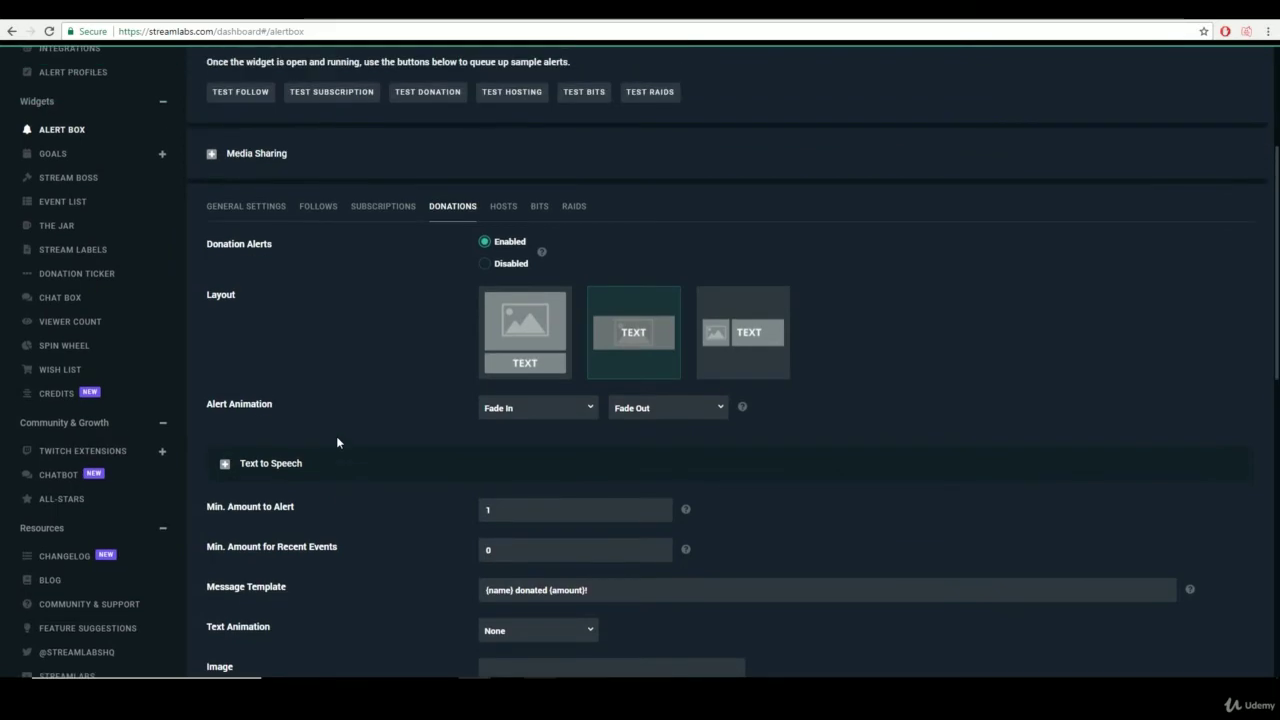
# Step: View the dashboard's past broadcasts and recent events, and go back to the Alert Box
pyautogui.click(70, 144)
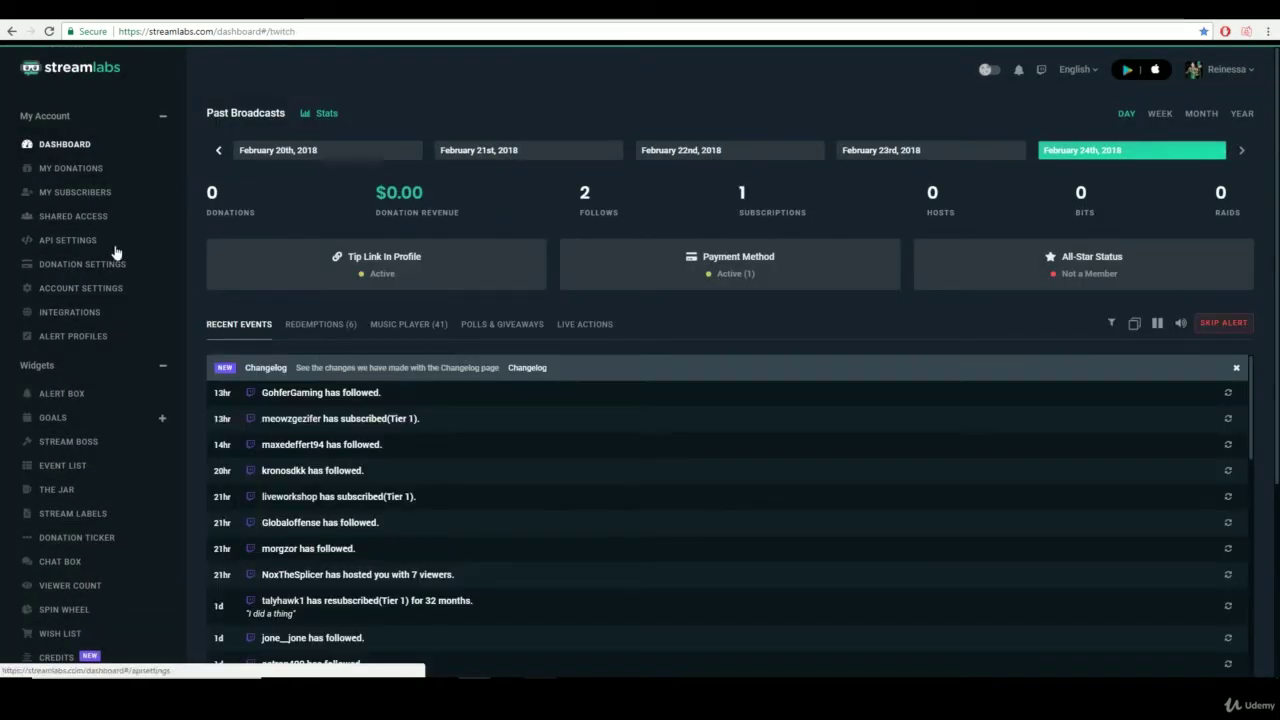
pyautogui.click(88, 291)
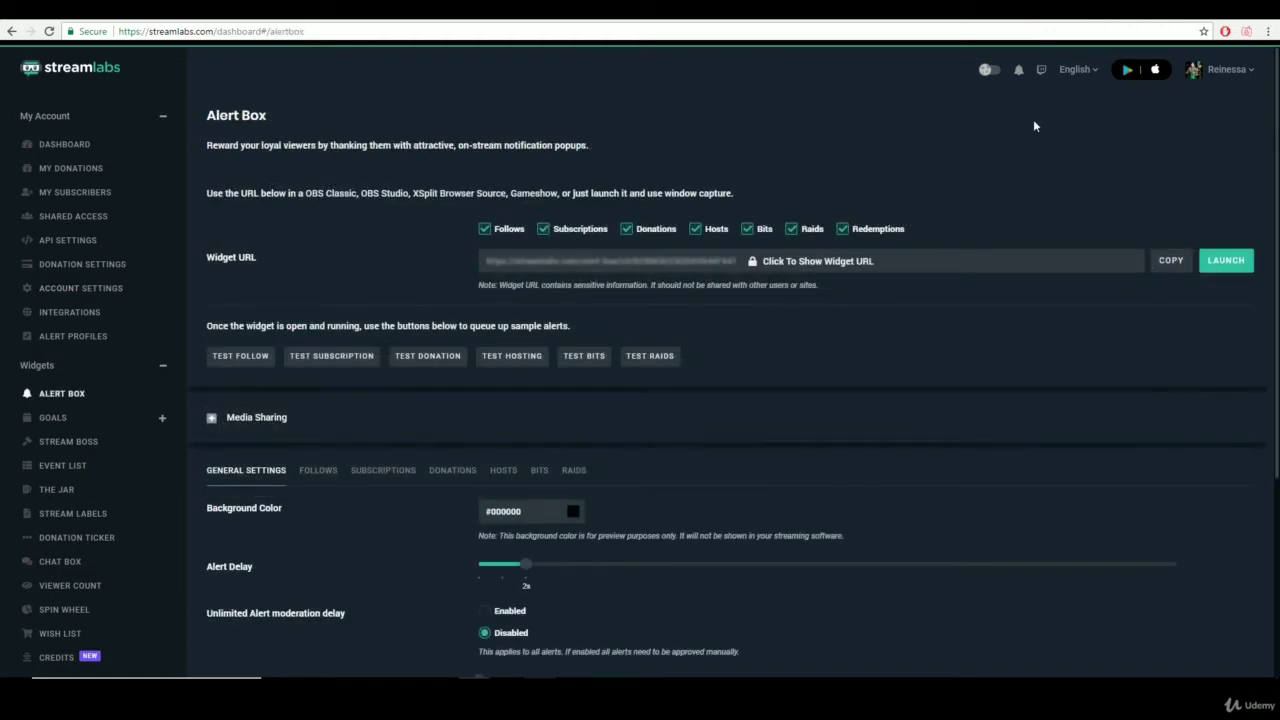
# Step: Switch the platform to YouTube and review the Alert Box settings for subscriber alerts
pyautogui.moveTo(1043, 78)
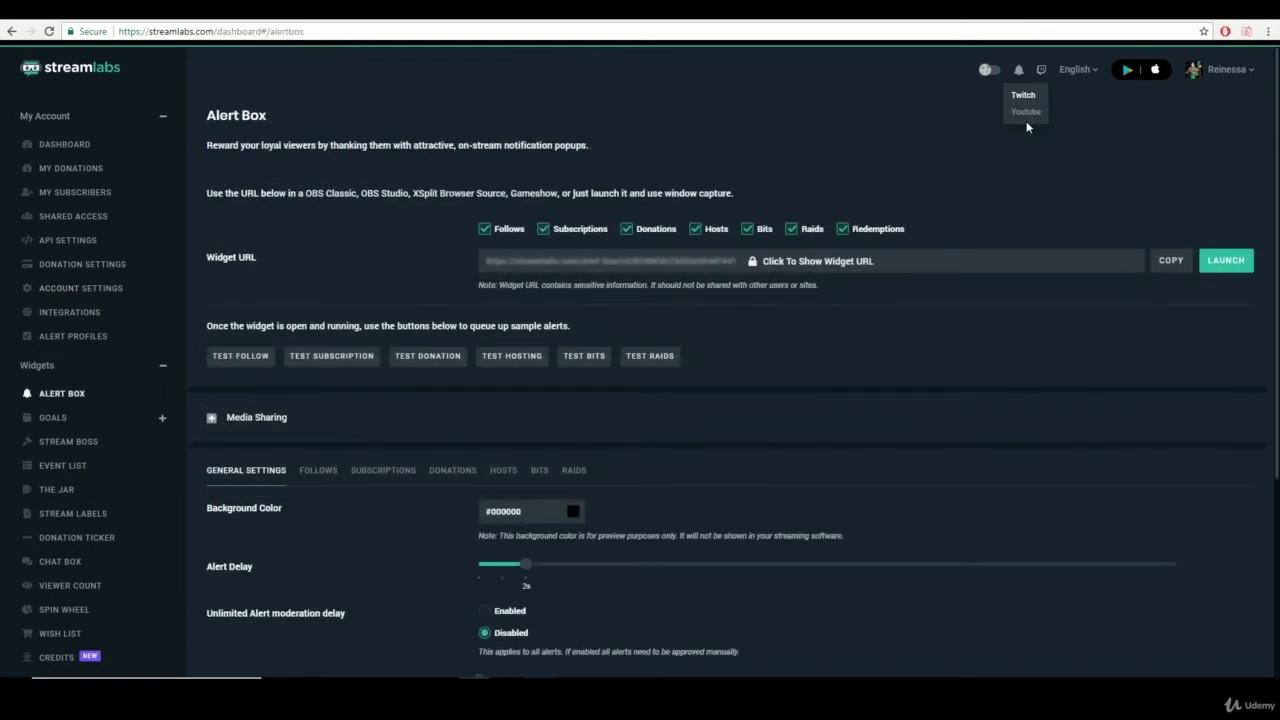
pyautogui.click(1024, 112)
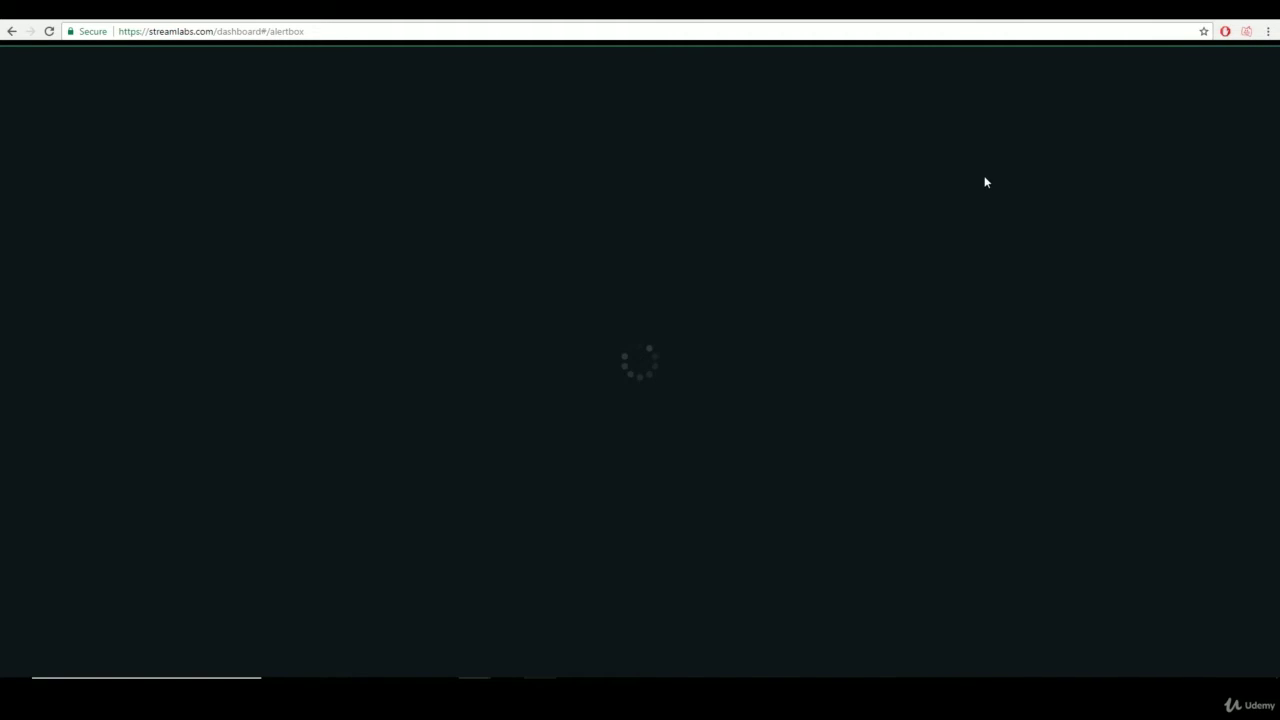
pyautogui.scroll(-2, 572, 262)
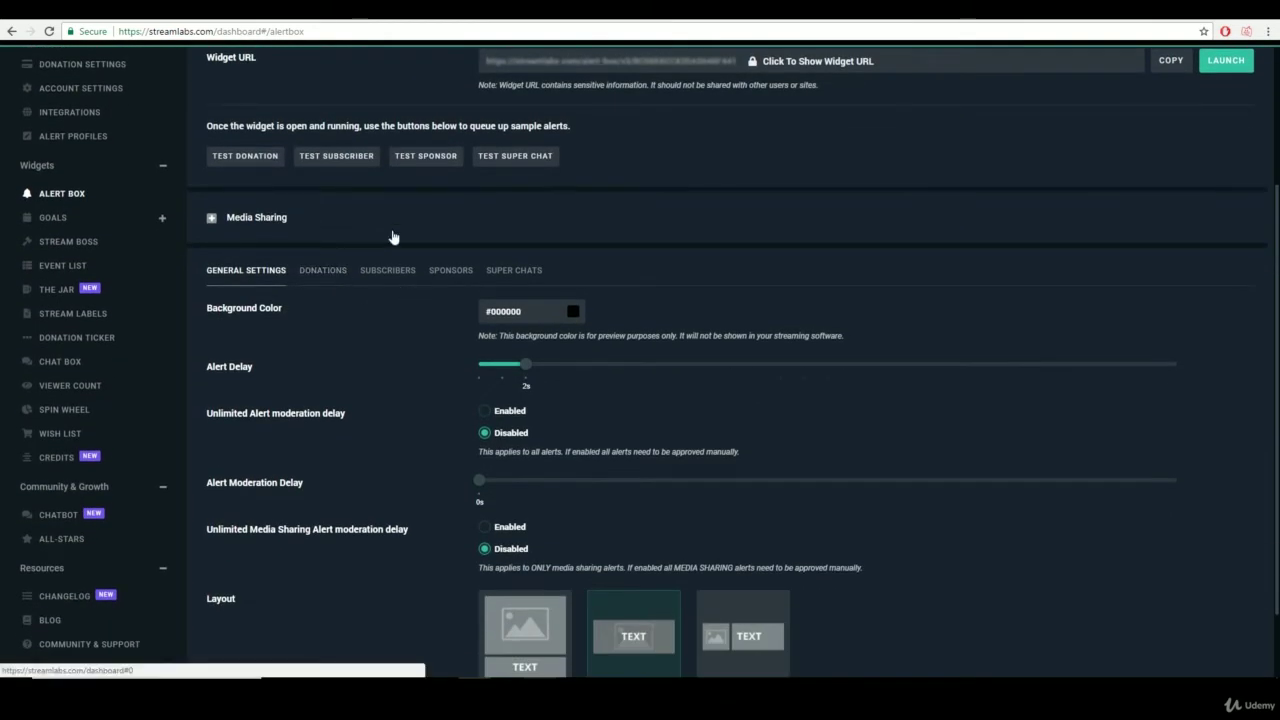
pyautogui.click(388, 270)
pyautogui.scroll(-2, 874, 301)
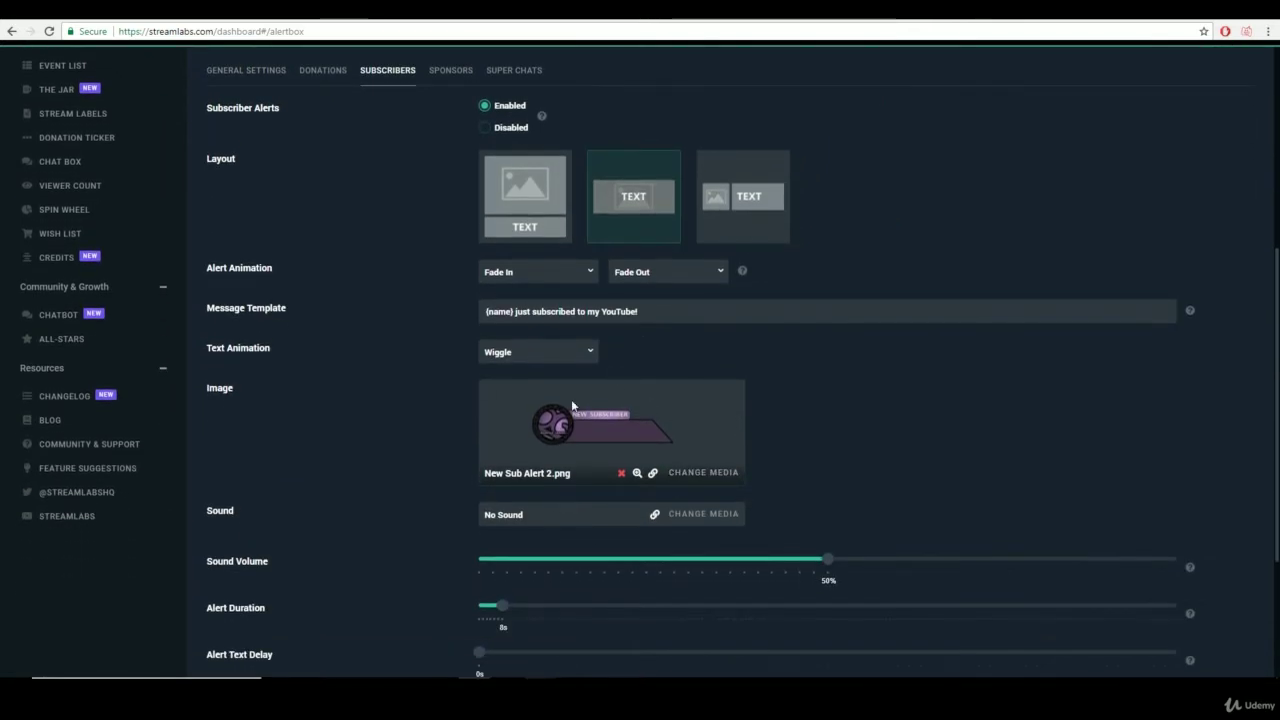
pyautogui.scroll(4, 904, 432)
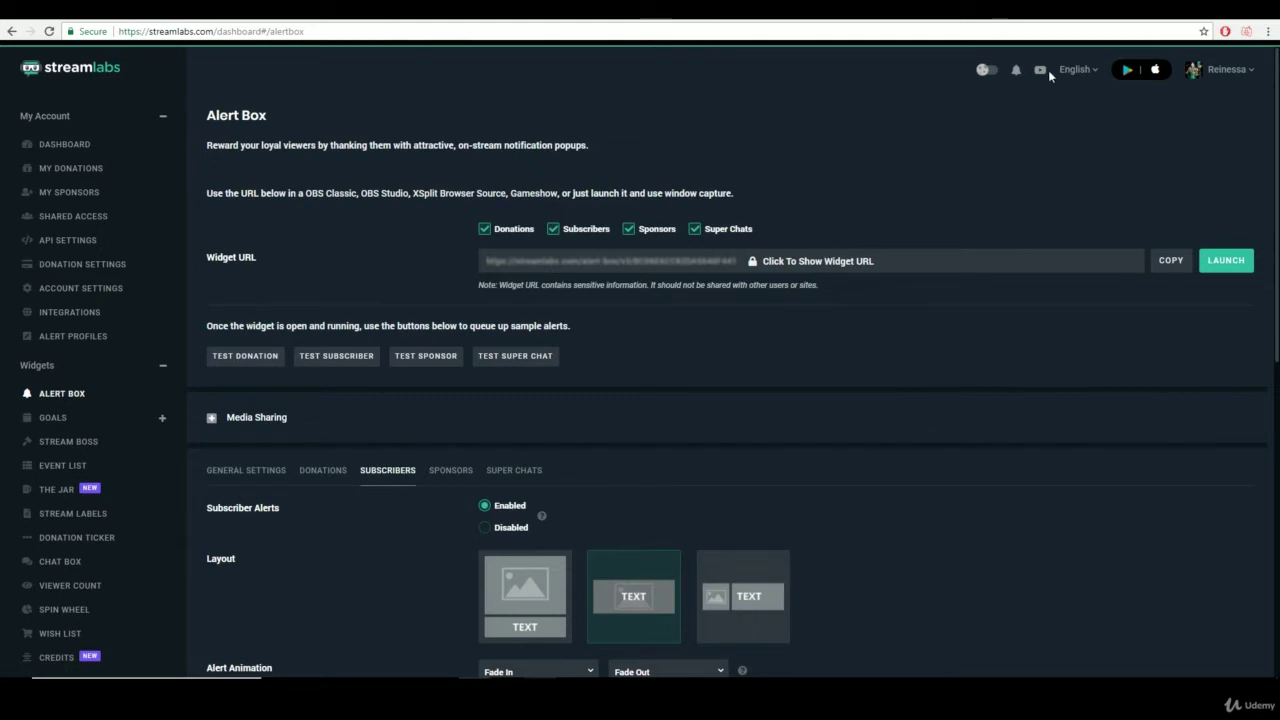
# Step: Switch the platform back to Twitch and look over the general Alert Box settings
pyautogui.moveTo(1041, 75)
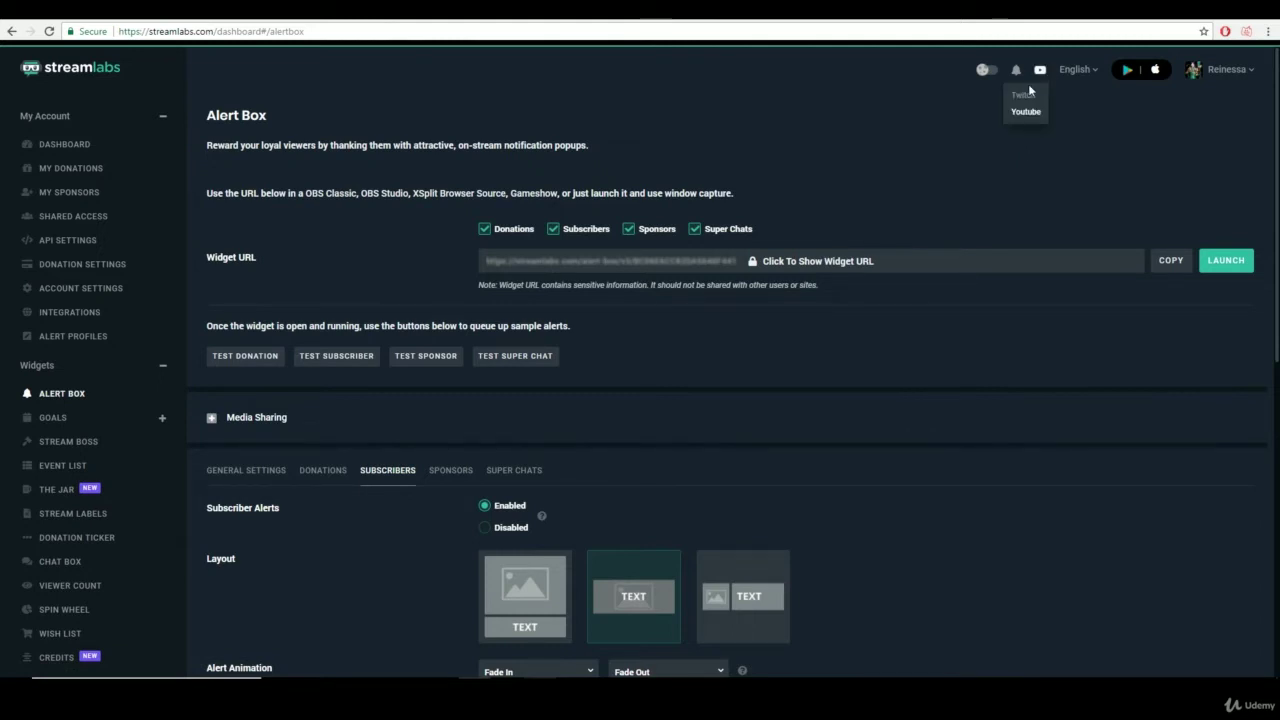
pyautogui.click(1028, 108)
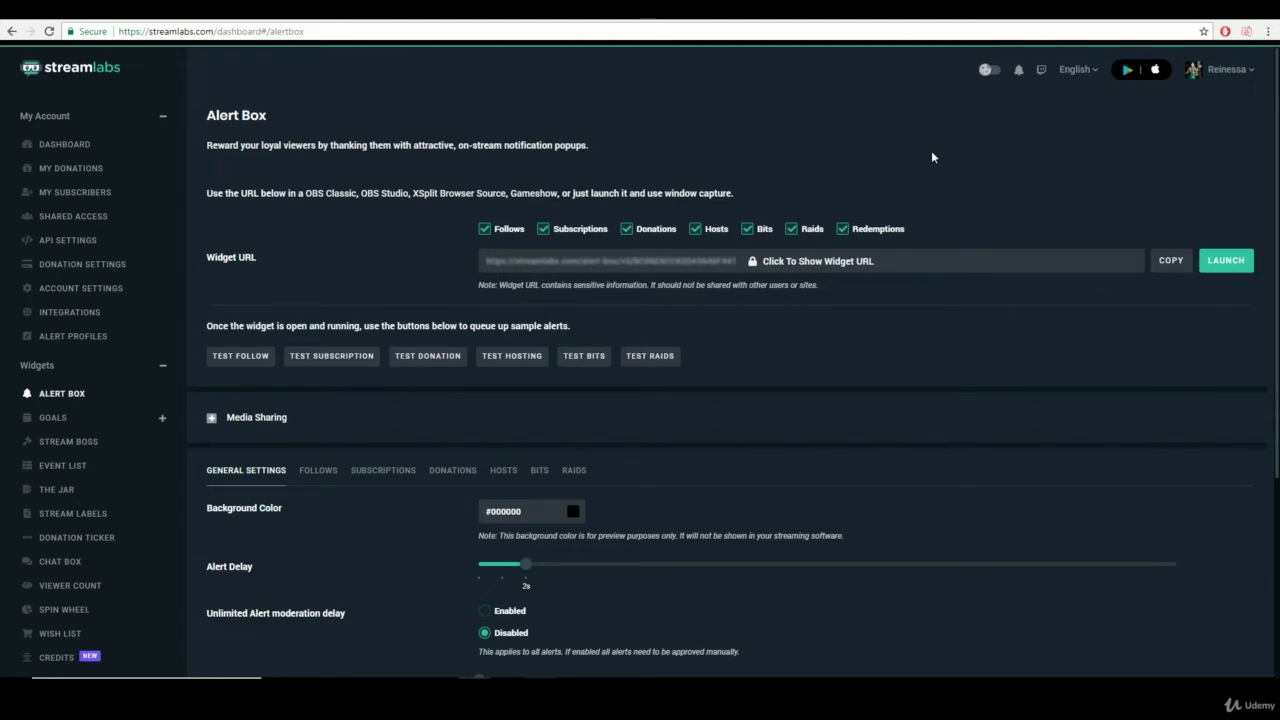
pyautogui.scroll(-2, 86, 331)
pyautogui.scroll(2, 86, 331)
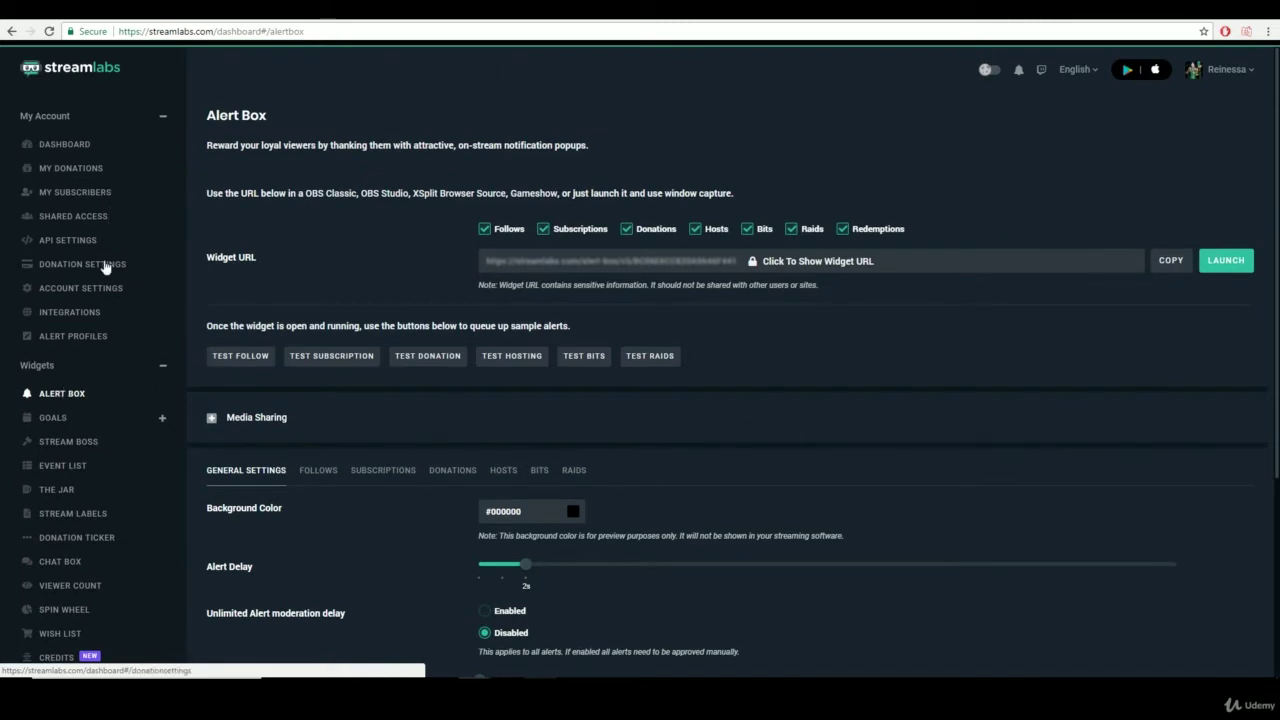
# Step: Open the Credits widget and examine its rolling preview, theme, title, font and included supporter categories
pyautogui.scroll(-1, 100, 265)
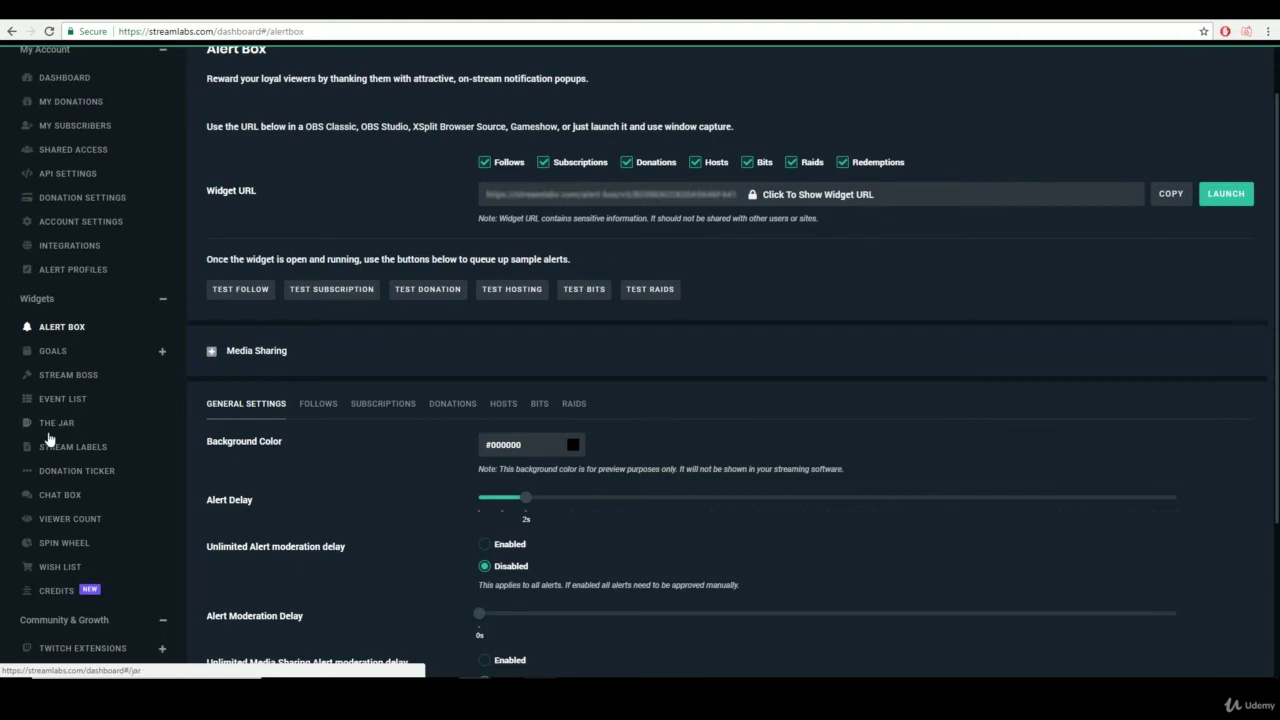
pyautogui.click(62, 593)
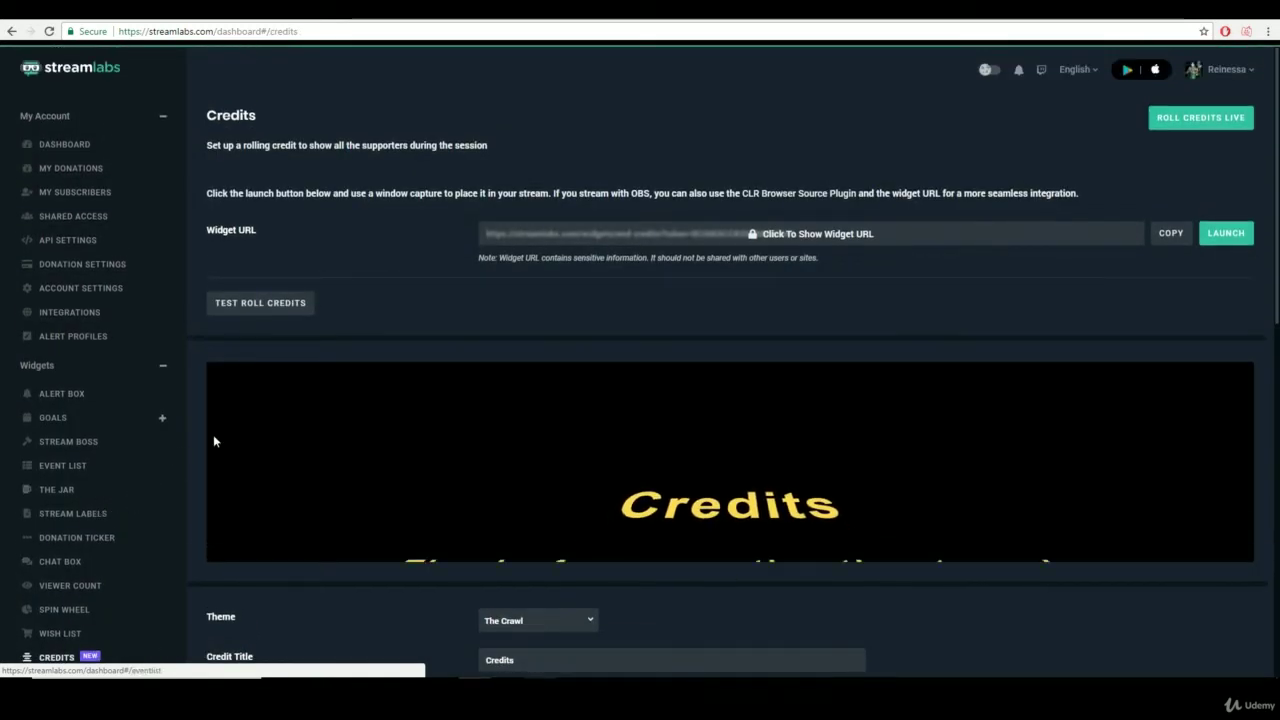
pyautogui.scroll(-1, 430, 402)
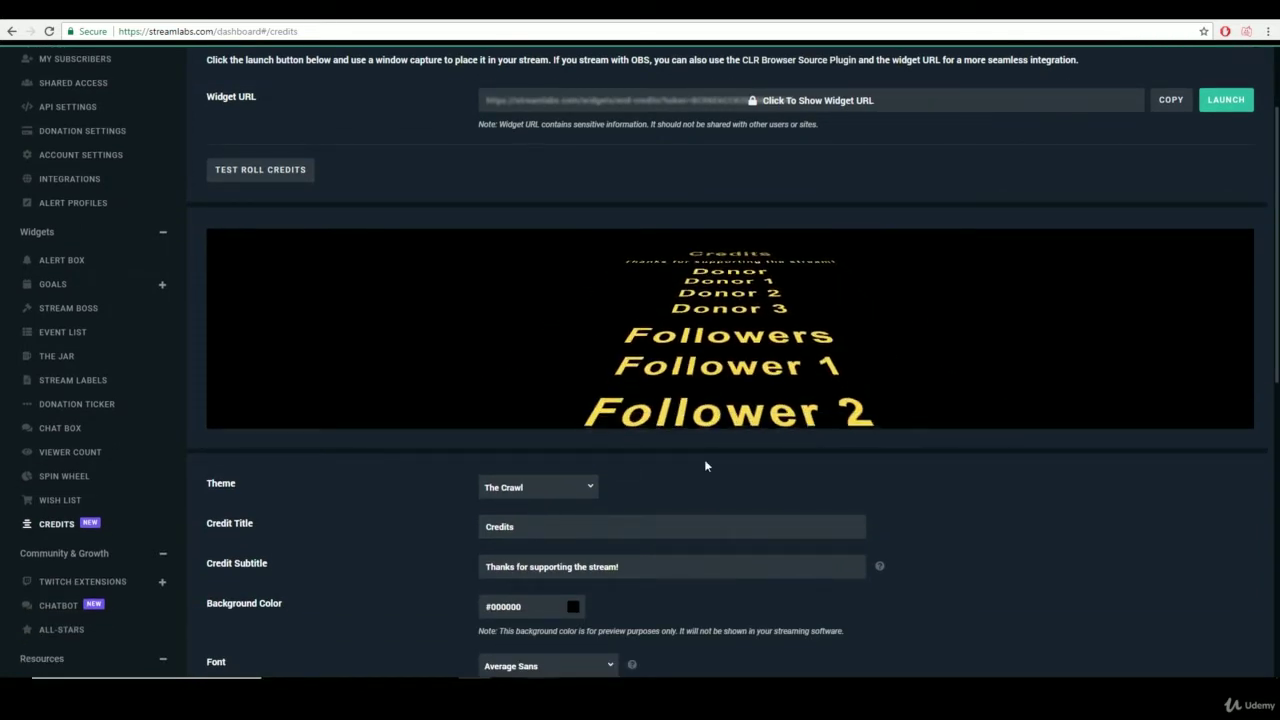
pyautogui.scroll(-2, 689, 366)
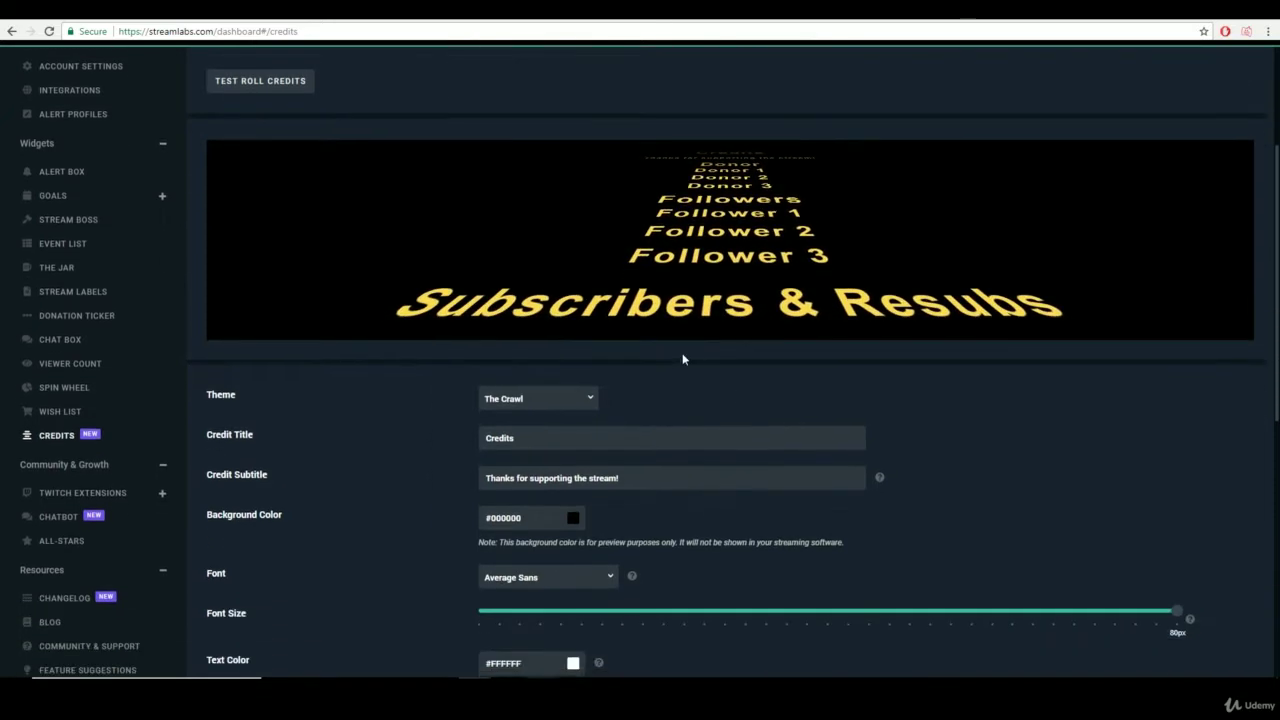
pyautogui.scroll(2, 631, 325)
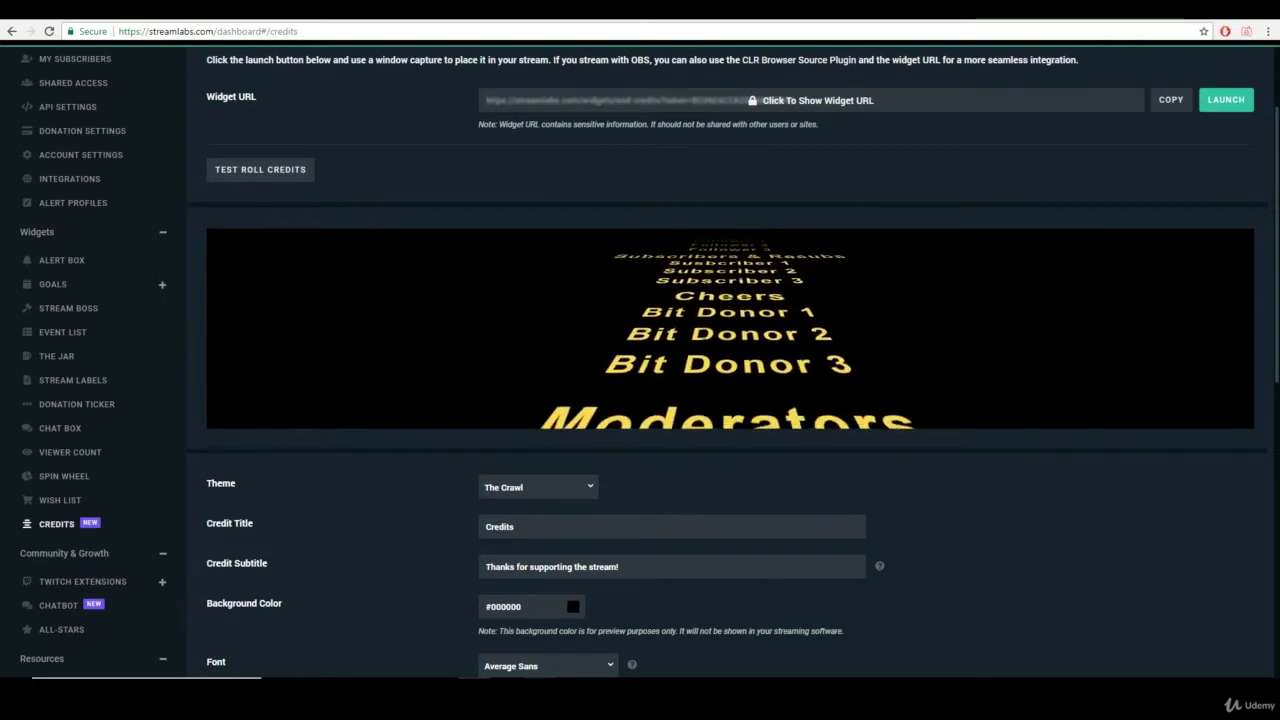
pyautogui.scroll(-2, 700, 337)
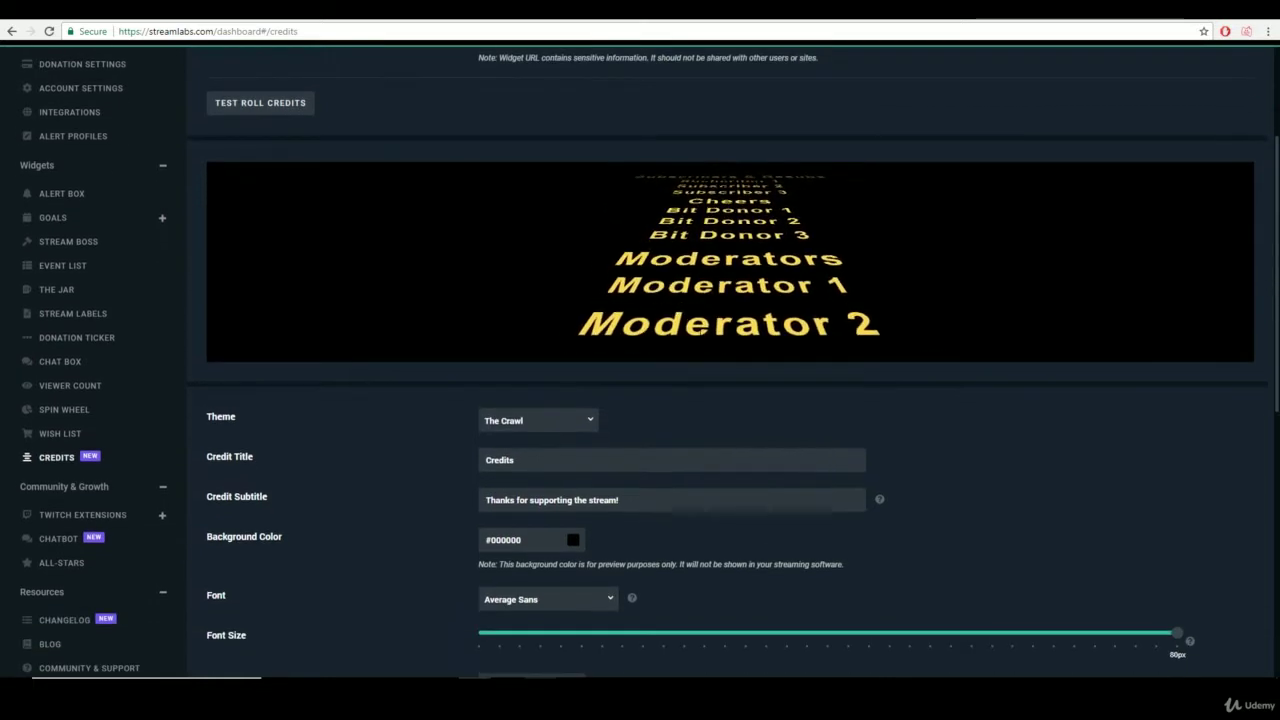
pyautogui.scroll(-2, 391, 430)
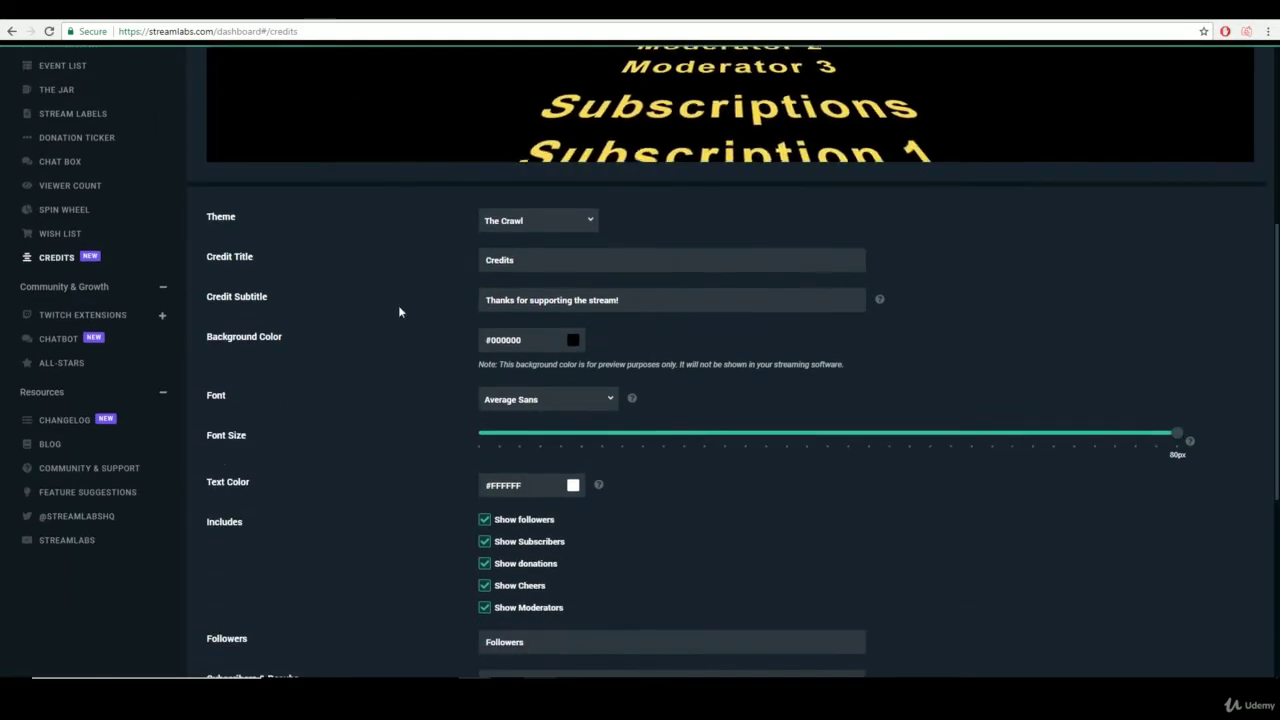
pyautogui.scroll(-4, 464, 380)
pyautogui.scroll(10, 466, 418)
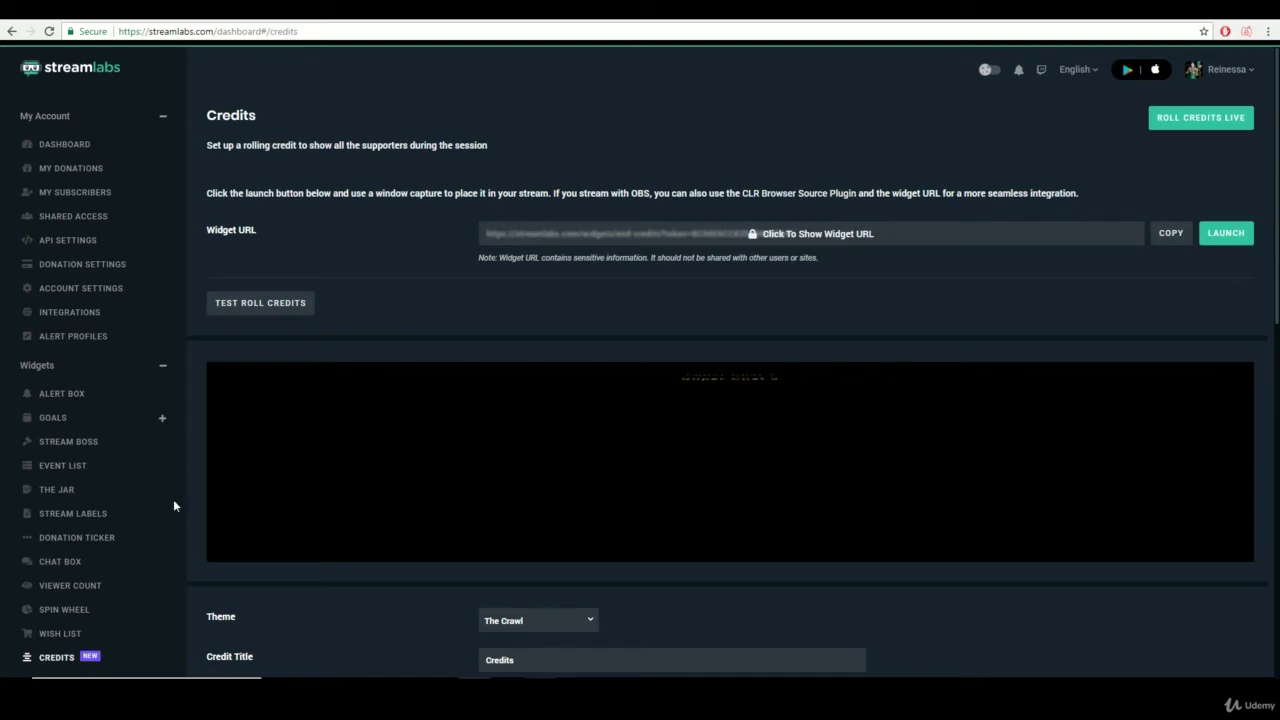
pyautogui.scroll(-1, 96, 432)
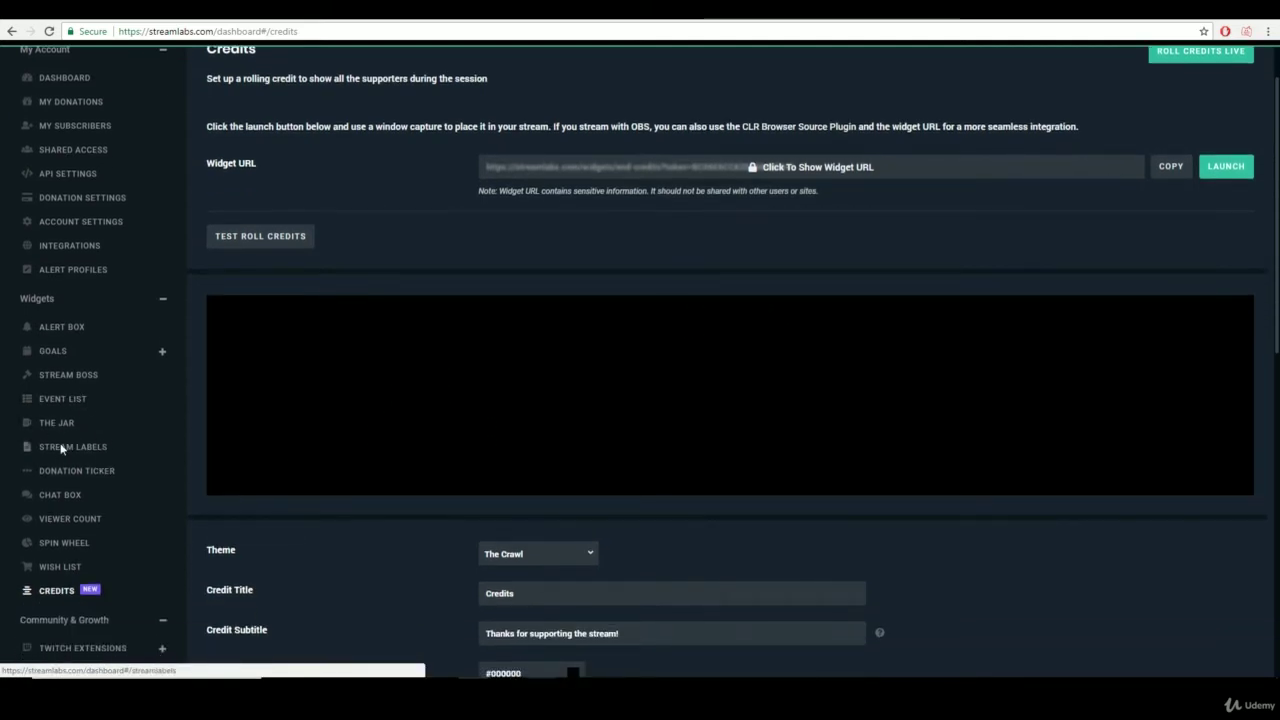
# Step: Review The Jar widget's enabled events and jar images, and open the Stream Labels page
pyautogui.click(52, 424)
pyautogui.scroll(1, 242, 438)
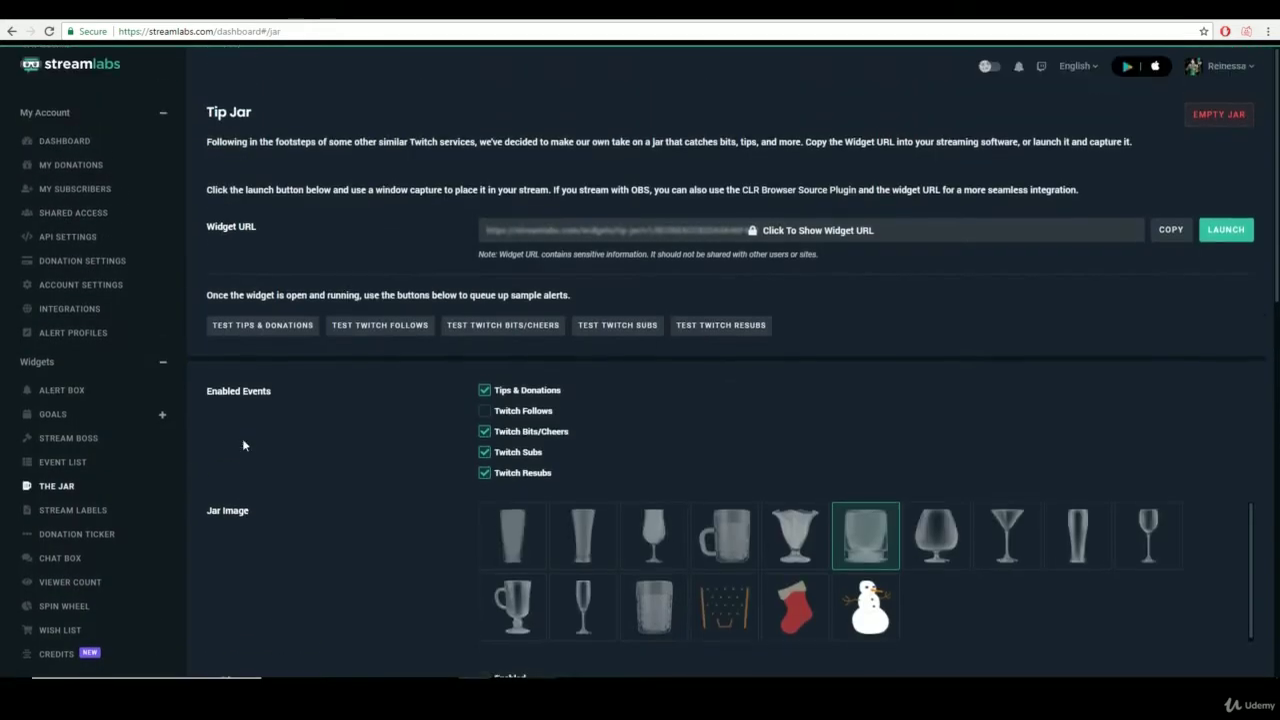
pyautogui.scroll(-3, 437, 316)
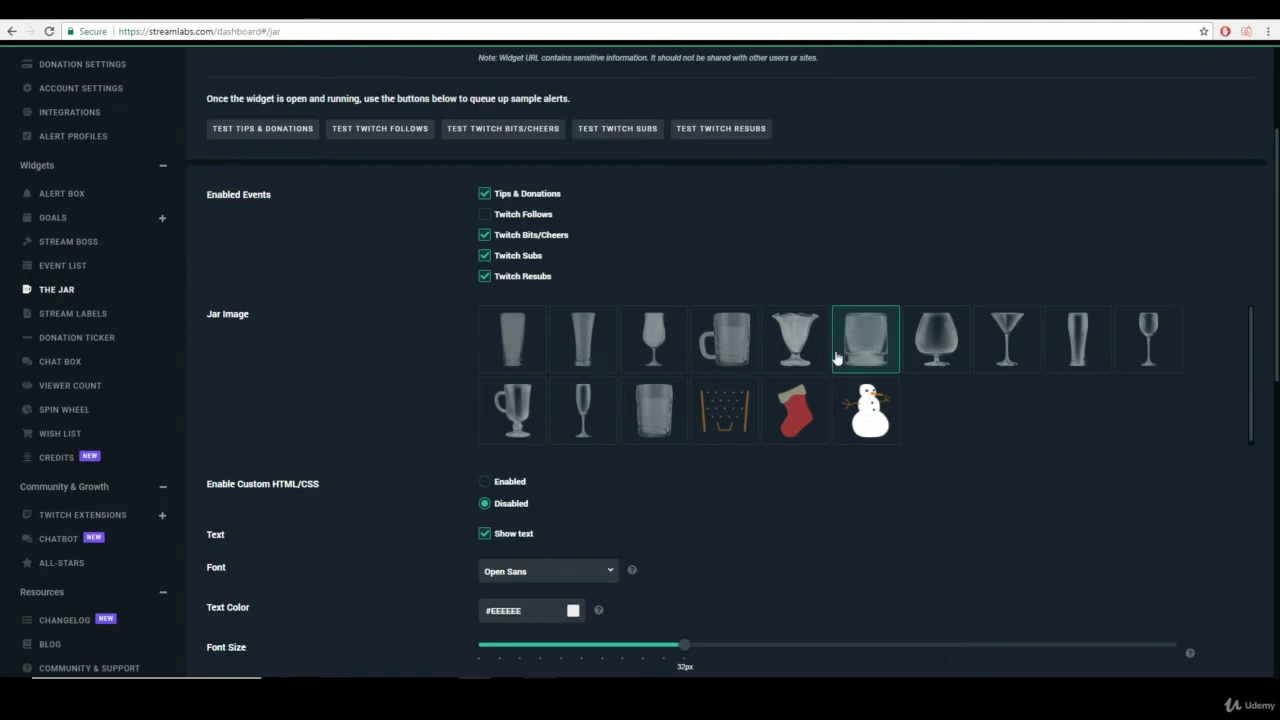
pyautogui.click(75, 313)
pyautogui.scroll(2, 582, 464)
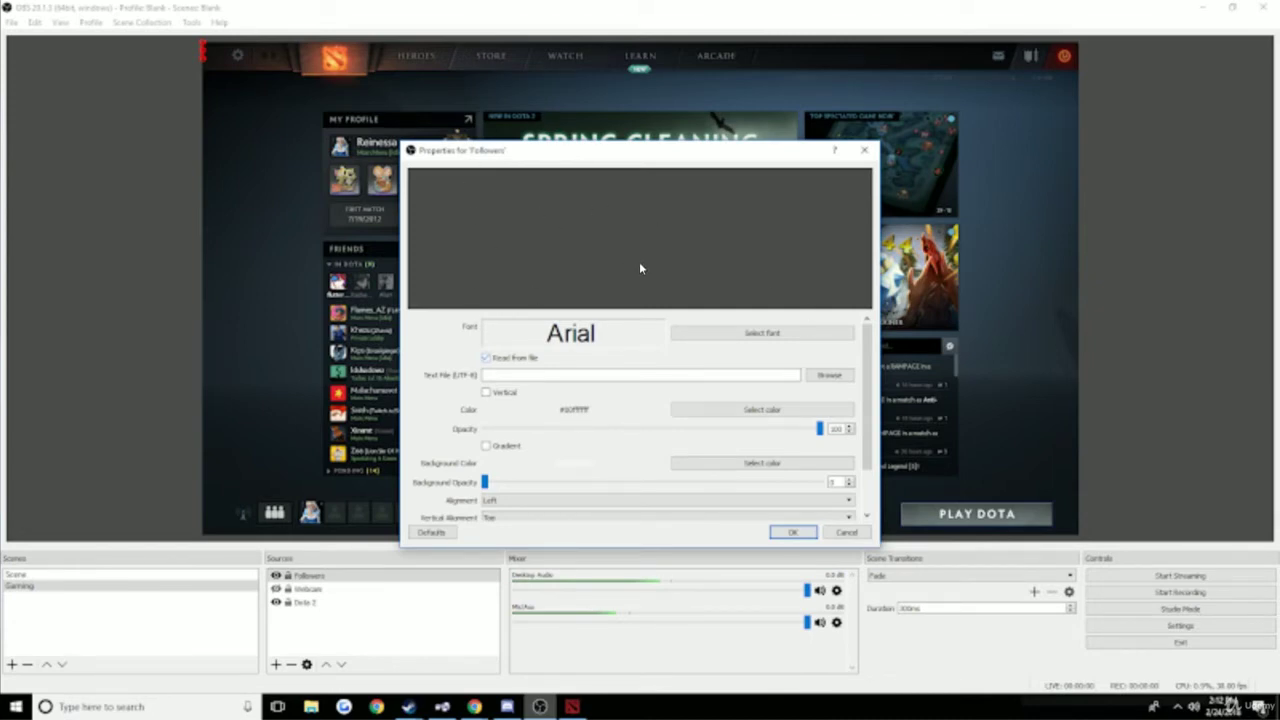
# Step: In OBS, set the Followers text source to read from a file and browse for the text file
pyautogui.click(487, 360)
pyautogui.click(818, 373)
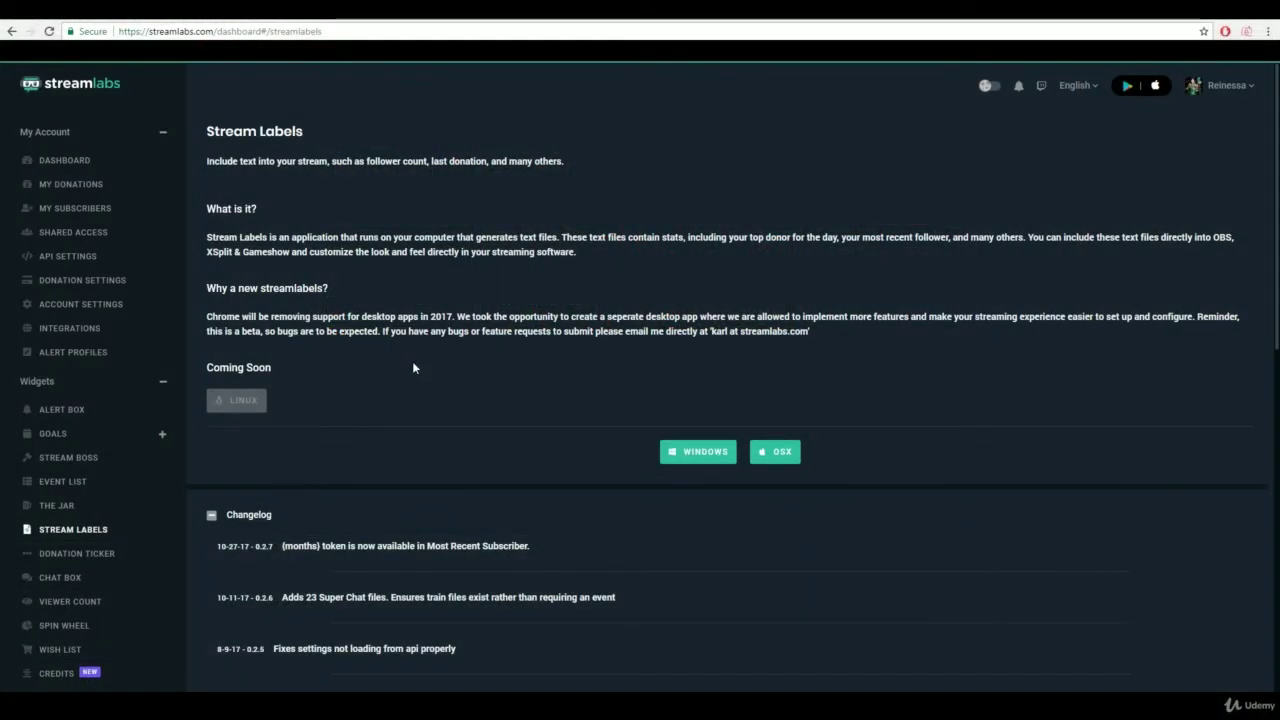
# Step: Back in Streamlabs, open the Viewer Count widget and switch to the Chat Box widget
pyautogui.scroll(-2, 60, 465)
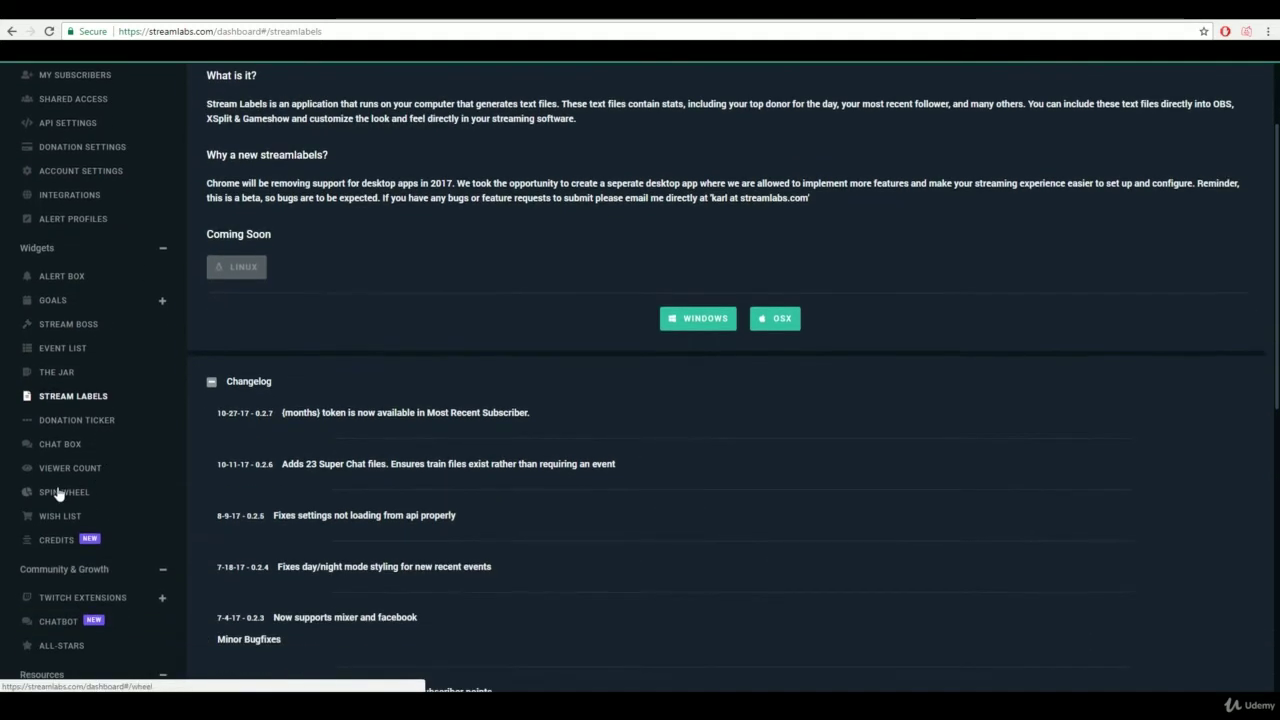
pyautogui.click(57, 470)
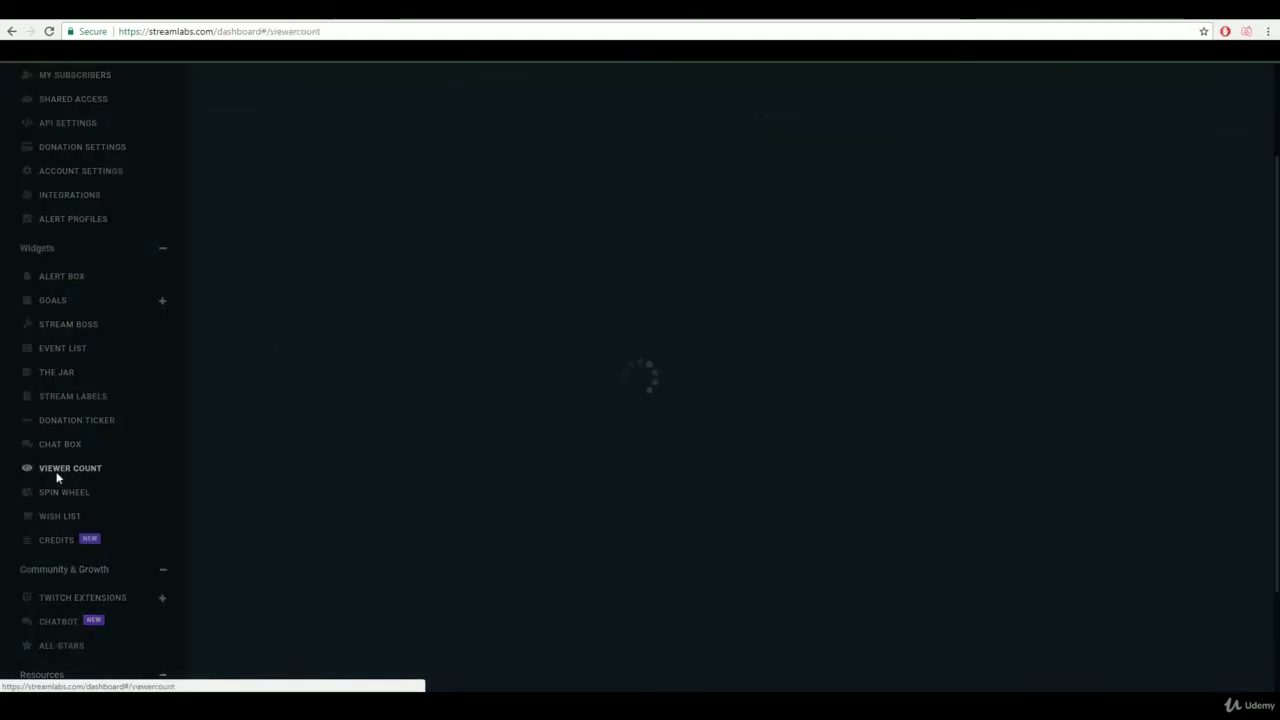
pyautogui.scroll(1, 77, 500)
pyautogui.click(46, 512)
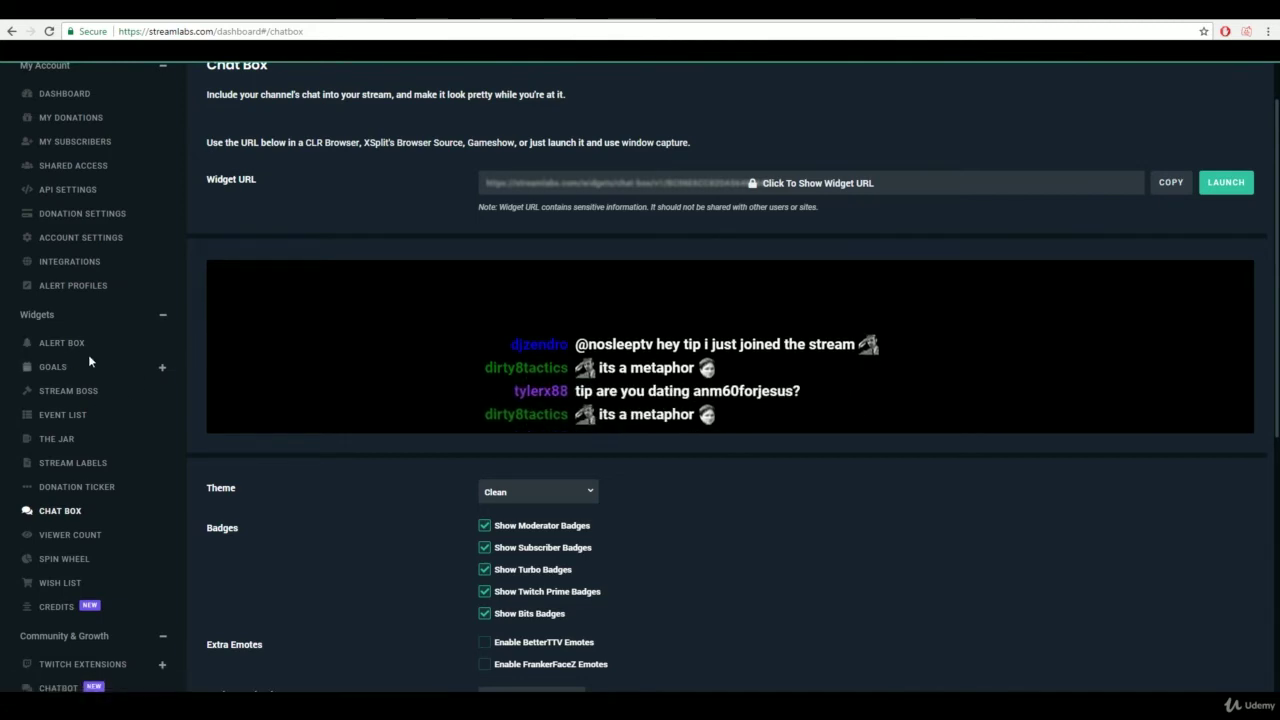
# Step: Review the Chat Box preview, theme, badges, extra emotes, font size and message hiding options, and copy its widget URL
pyautogui.scroll(1, 70, 357)
pyautogui.scroll(1, 70, 357)
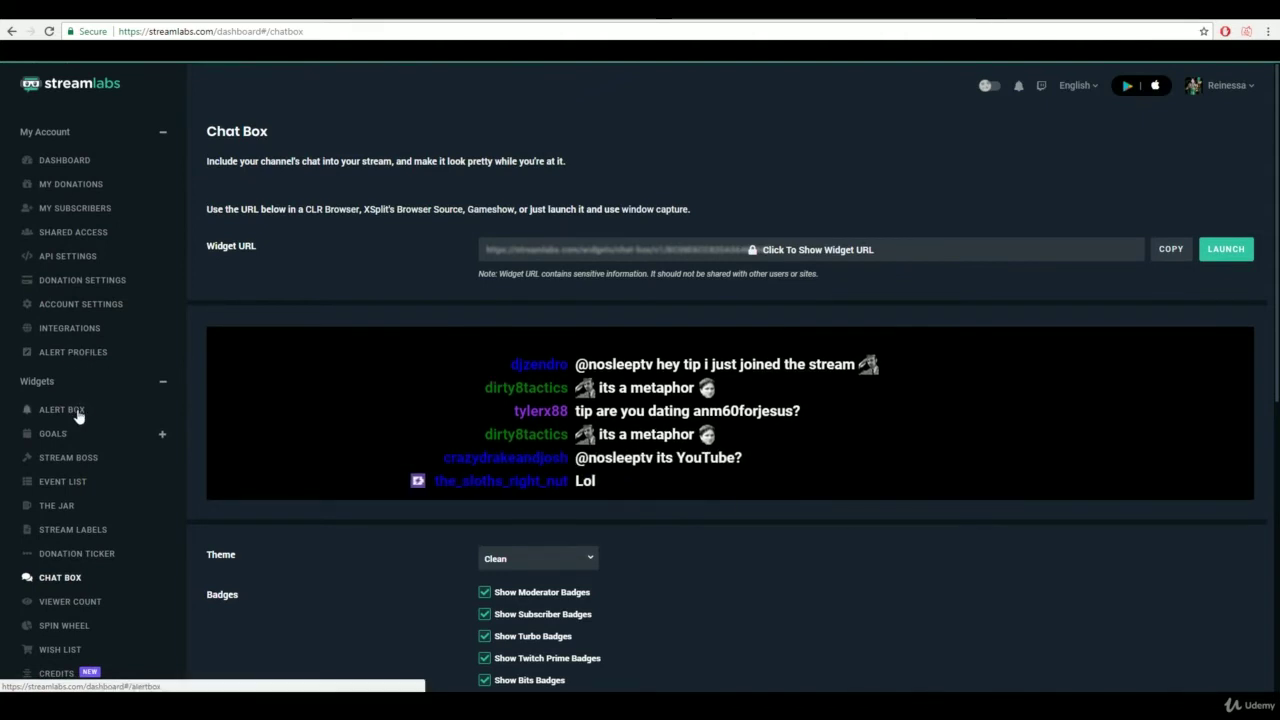
pyautogui.scroll(-1, 77, 415)
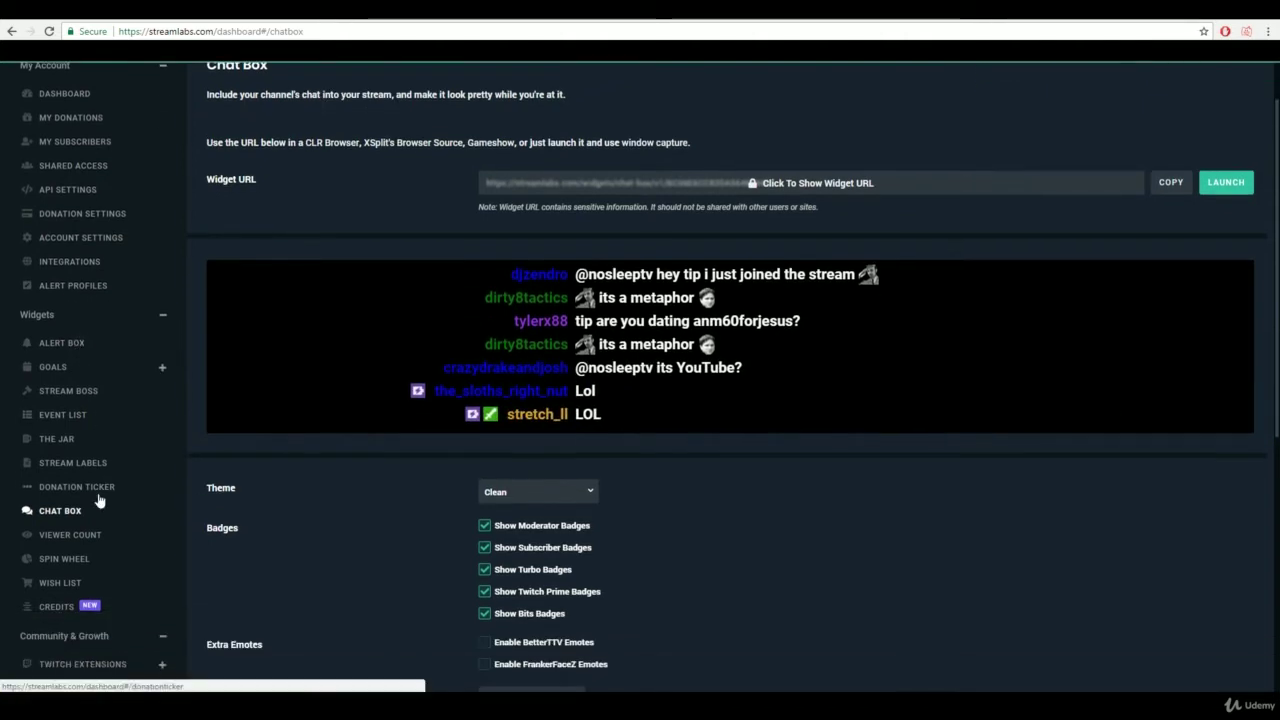
pyautogui.scroll(1, 98, 500)
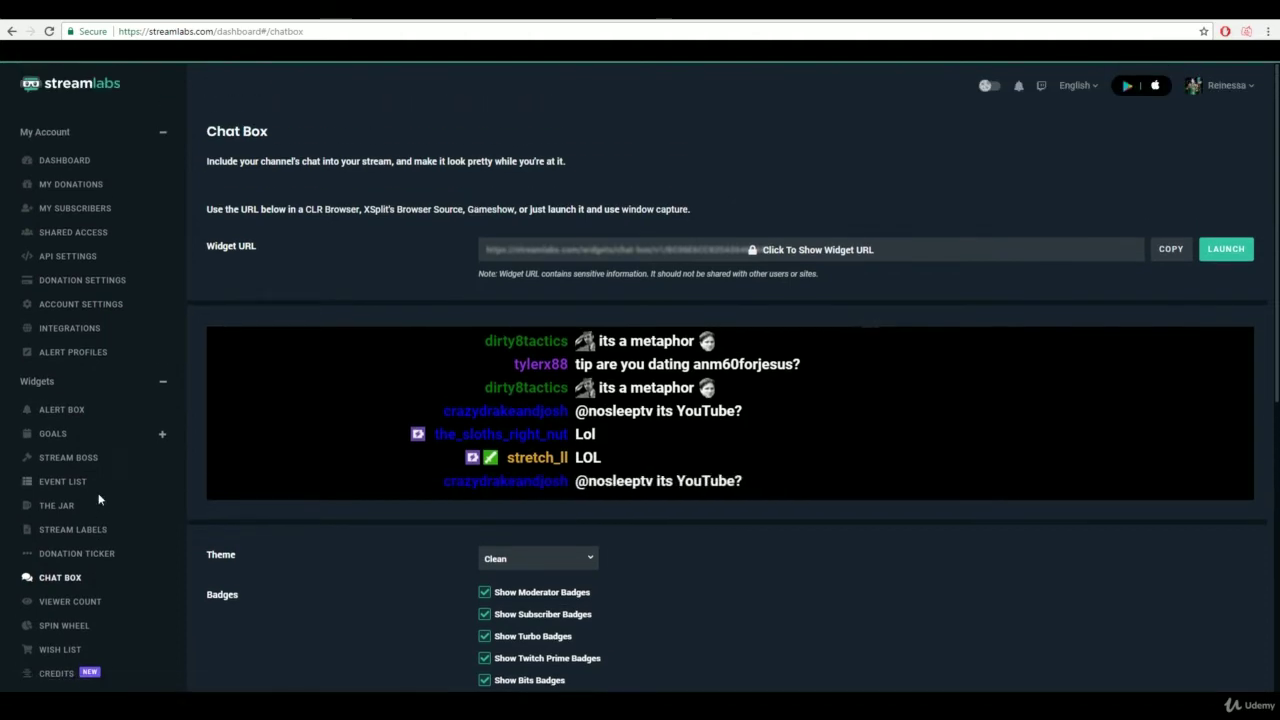
pyautogui.scroll(-4, 390, 596)
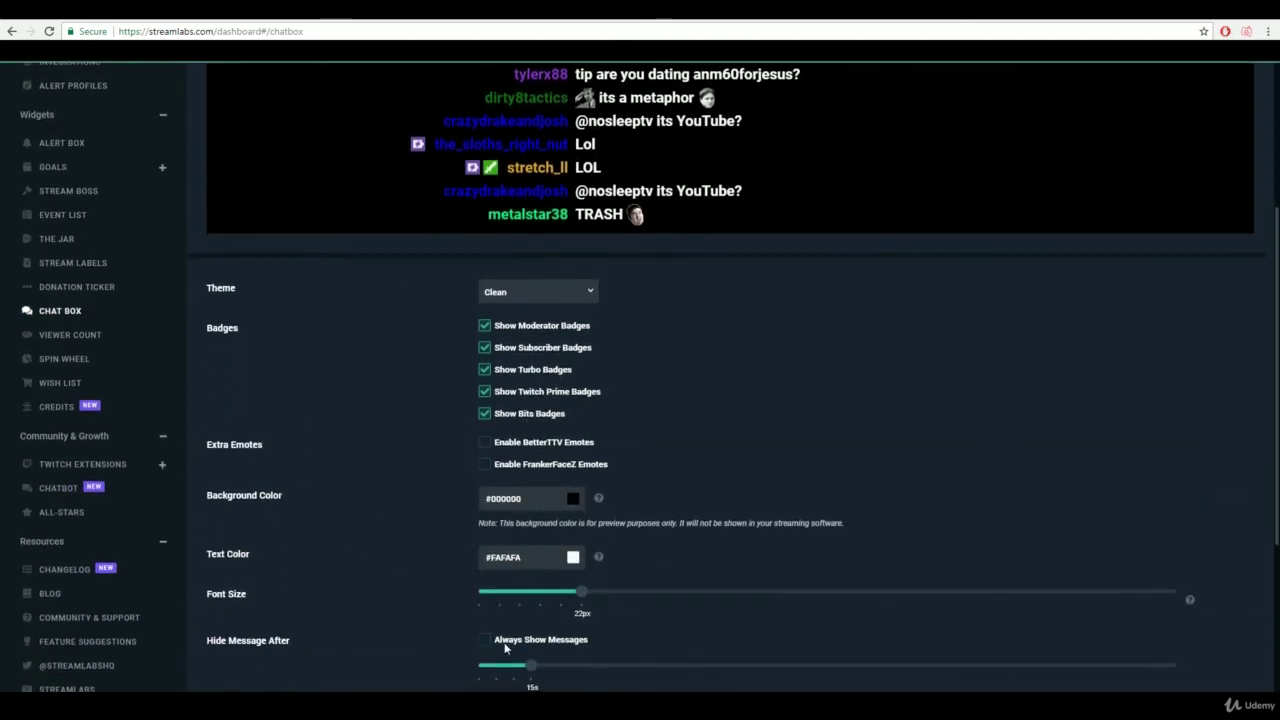
pyautogui.scroll(-1, 412, 672)
pyautogui.scroll(5, 443, 577)
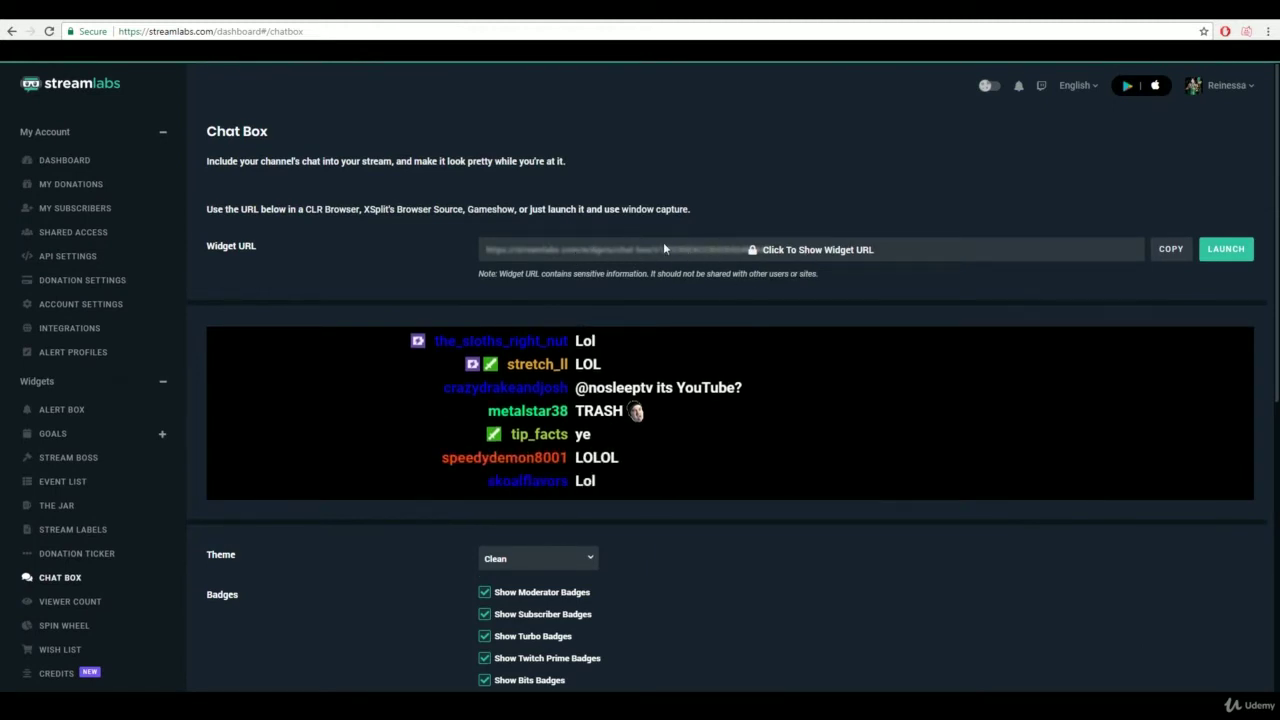
pyautogui.click(1170, 249)
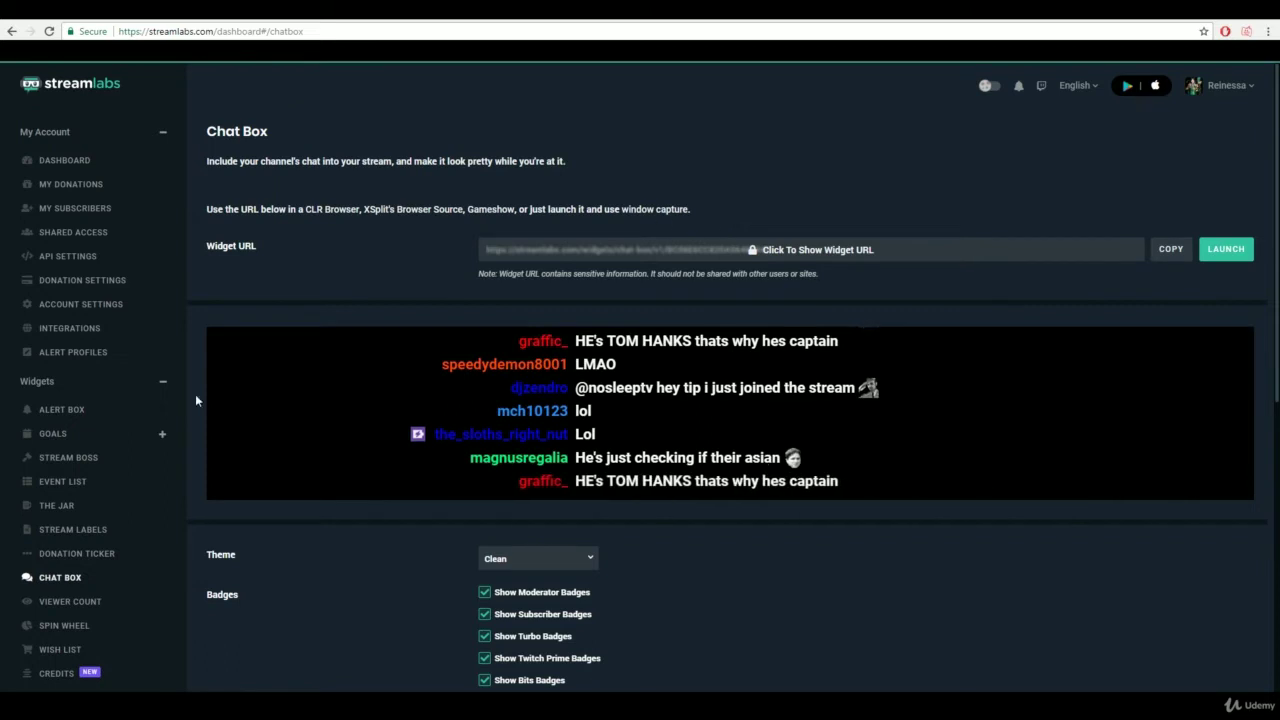
# Step: Return to the Alert Box widget and look over its widget URL, test alerts and general settings
pyautogui.scroll(-1, 66, 500)
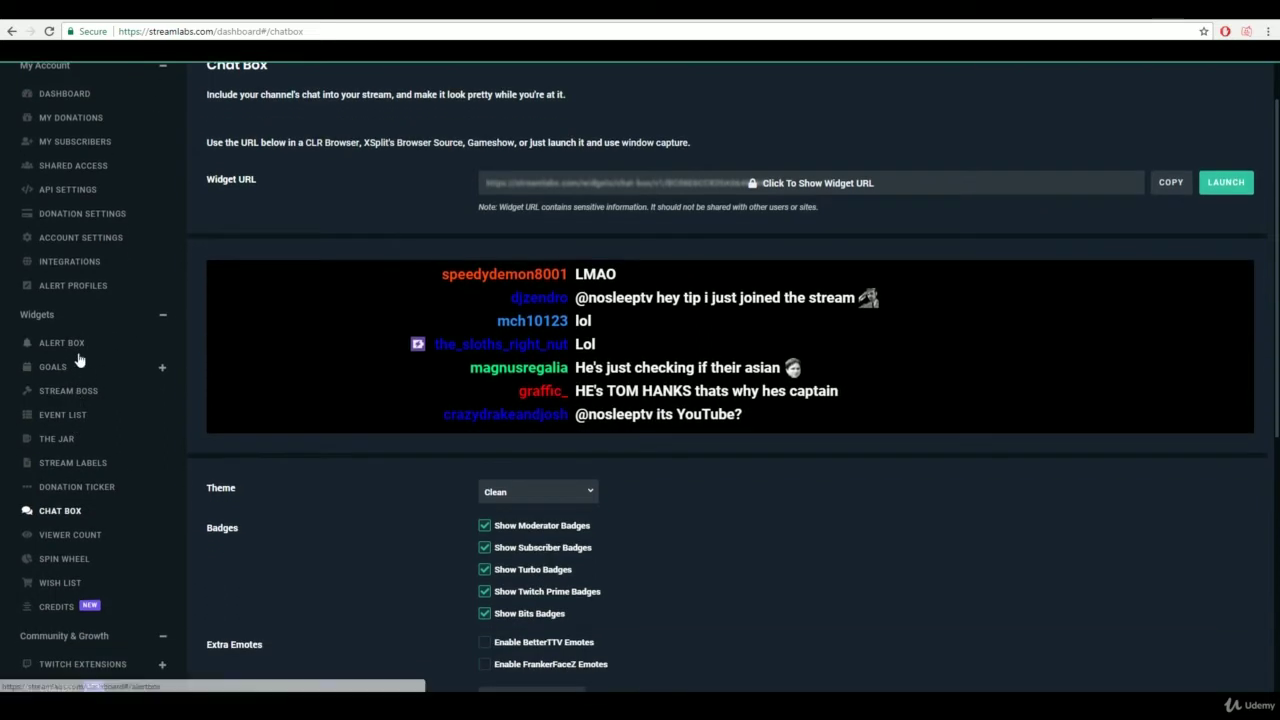
pyautogui.scroll(1, 79, 360)
pyautogui.click(60, 410)
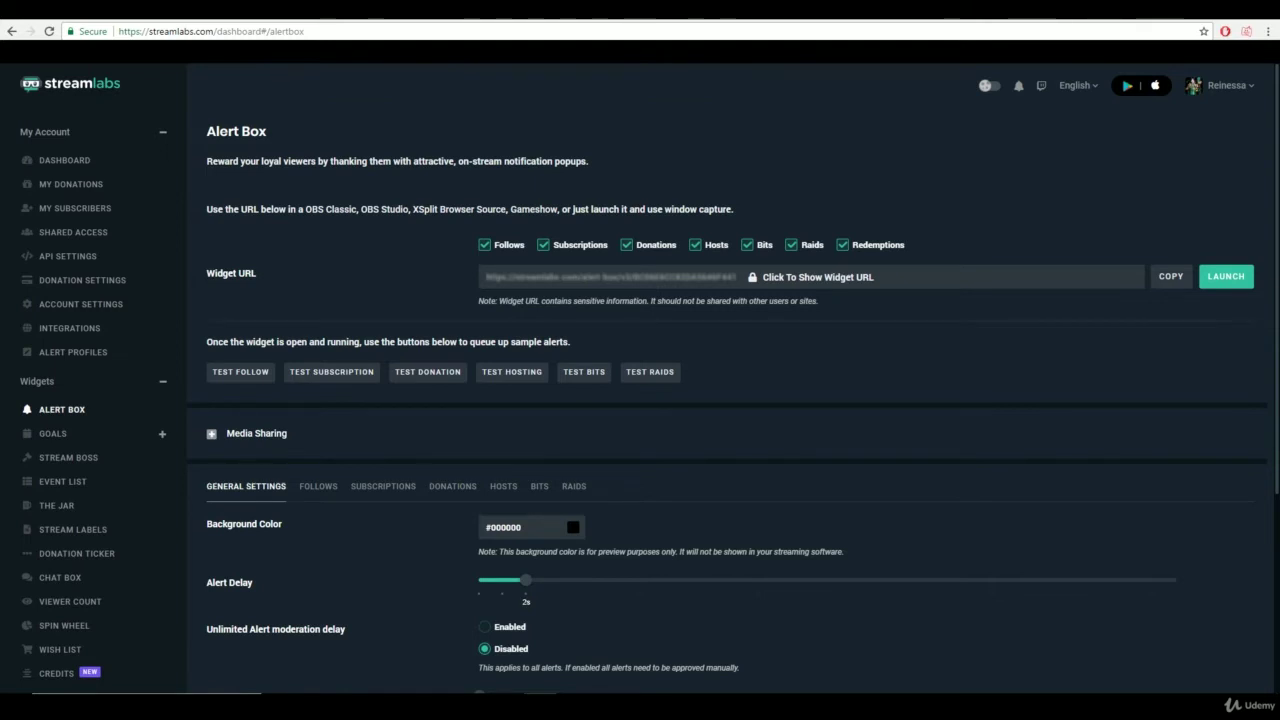
pyautogui.scroll(-1, 68, 405)
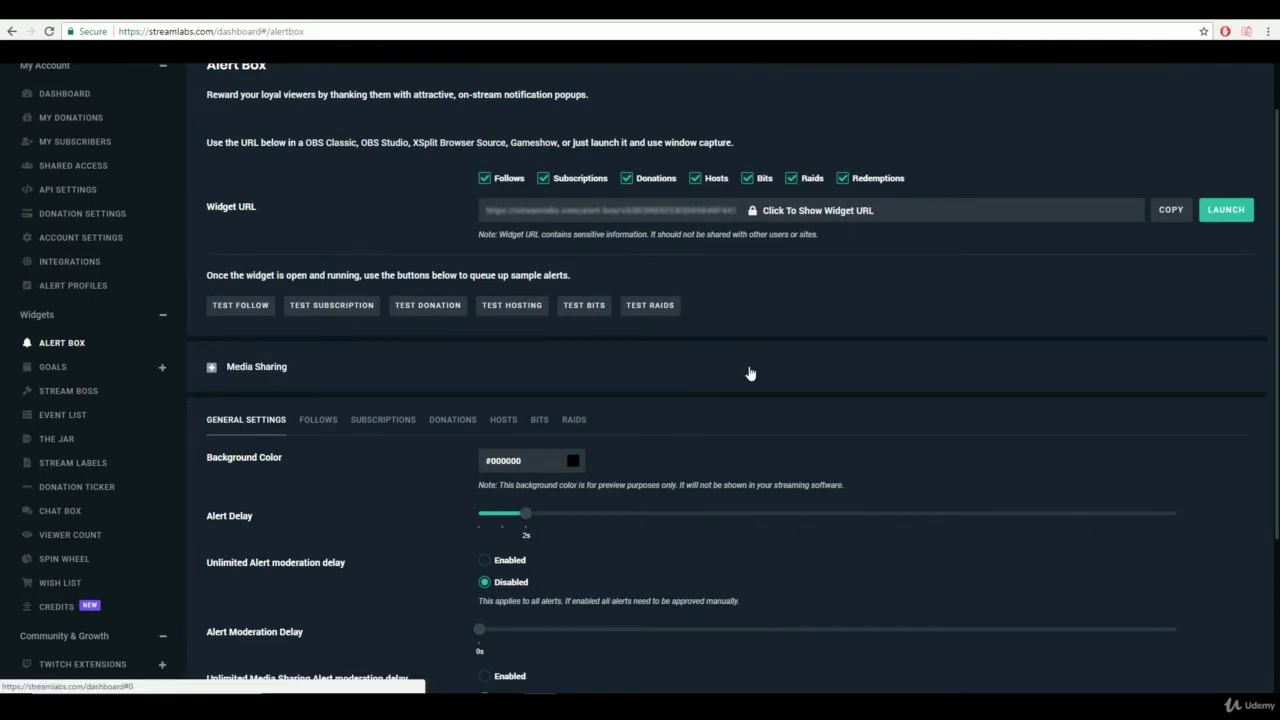
pyautogui.scroll(1, 750, 373)
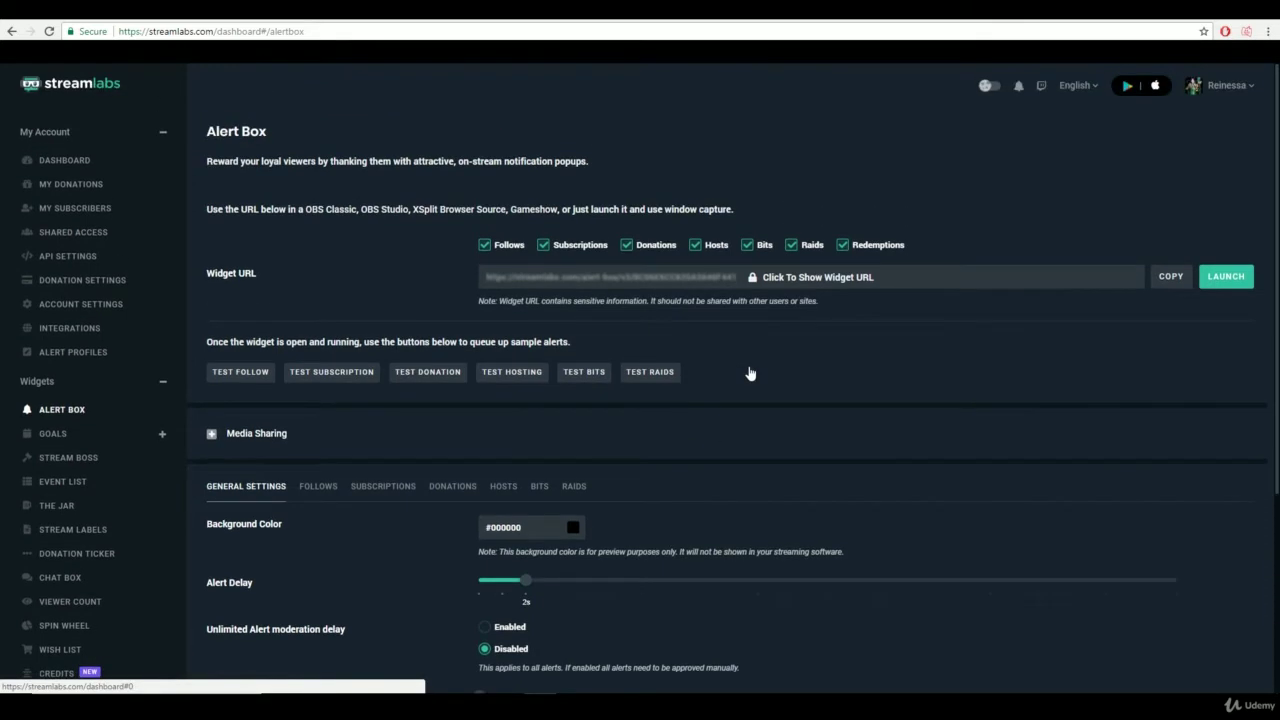